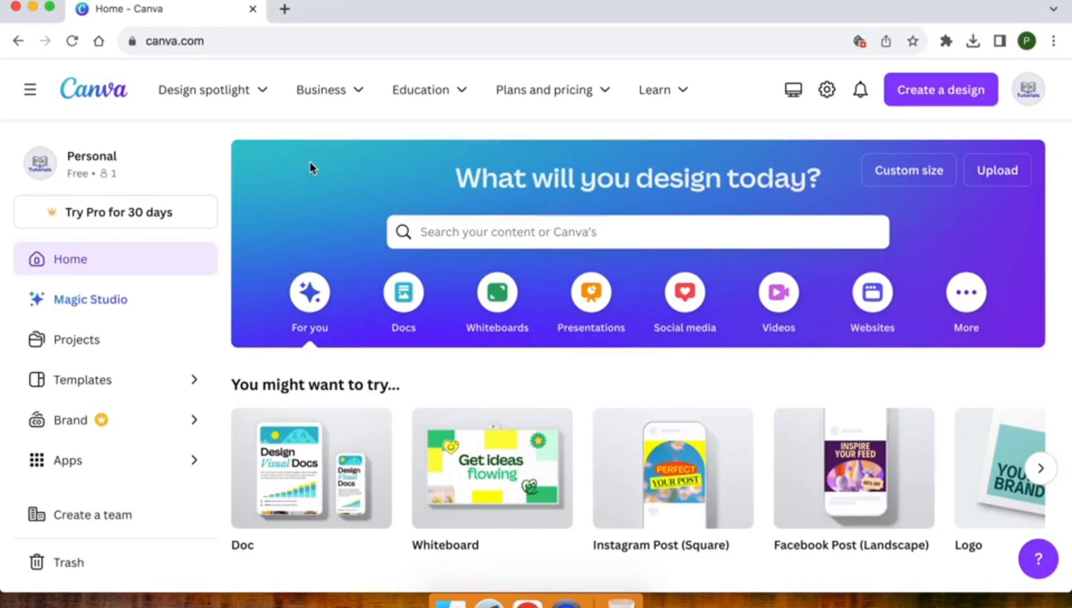
# Step: Search Canva's design types for 'youtube banner', then dismiss the suggestions
pyautogui.click(947, 91)
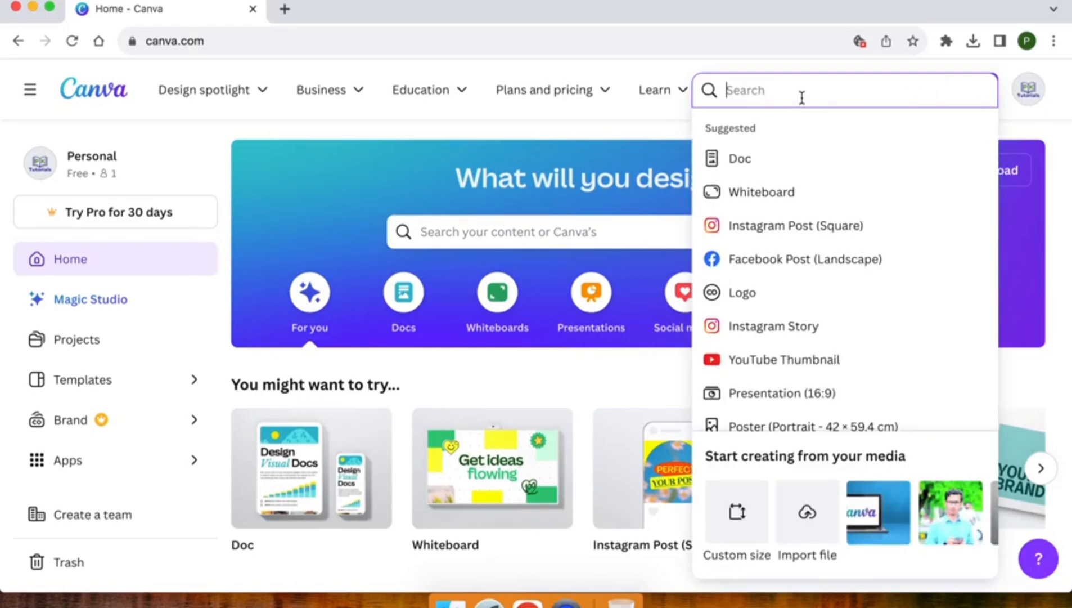
pyautogui.write('youtube')
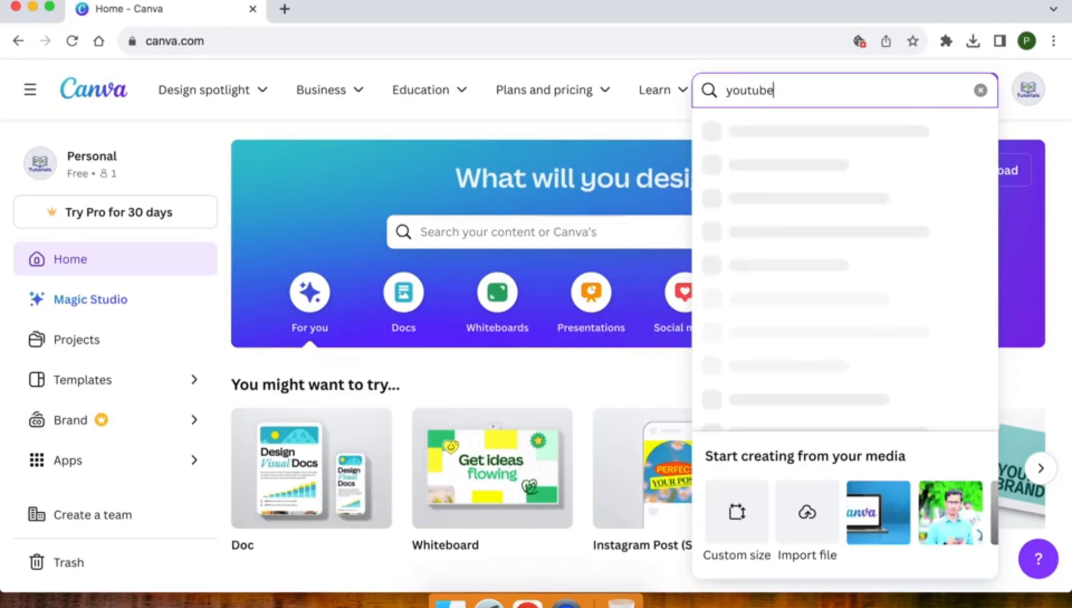
pyautogui.write(' banner')
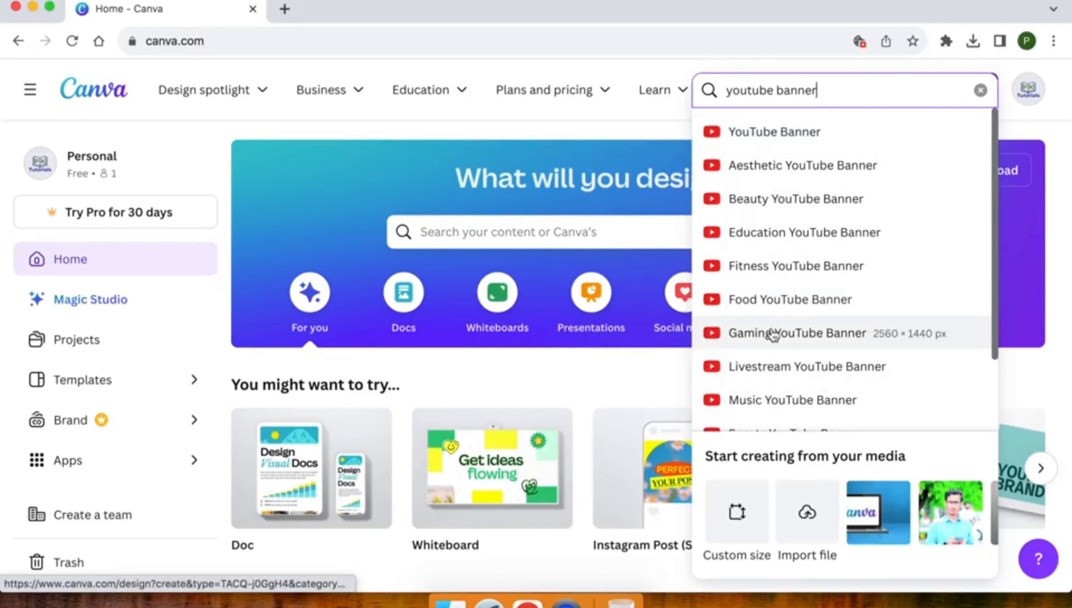
pyautogui.click(651, 132)
# Step: Show the Social media design types on the Canva home page
pyautogui.scroll(-5, 475, 328)
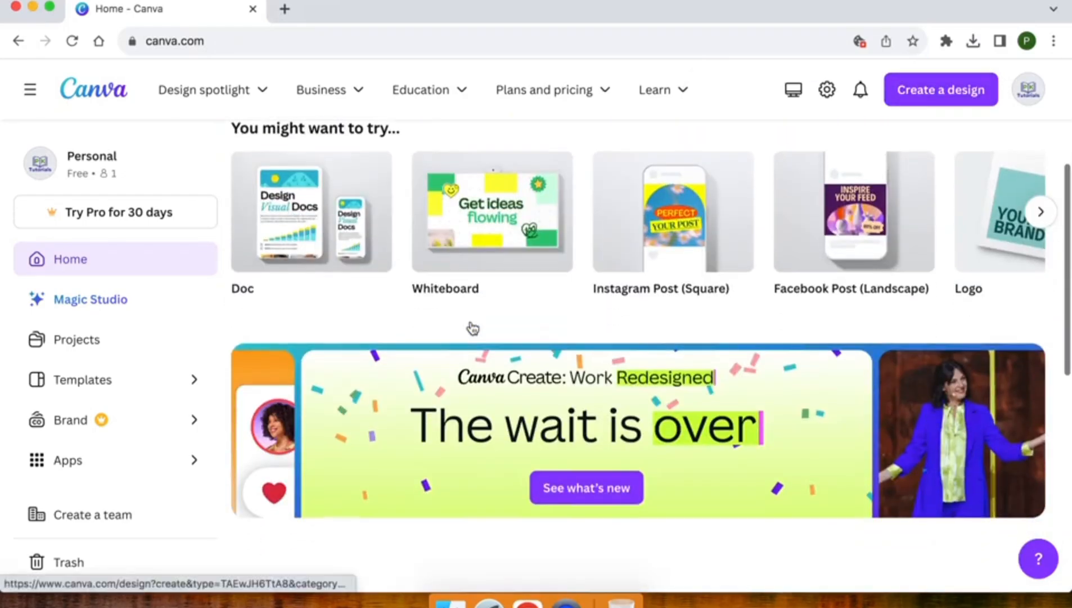
pyautogui.scroll(-2, 473, 328)
pyautogui.scroll(4, 473, 328)
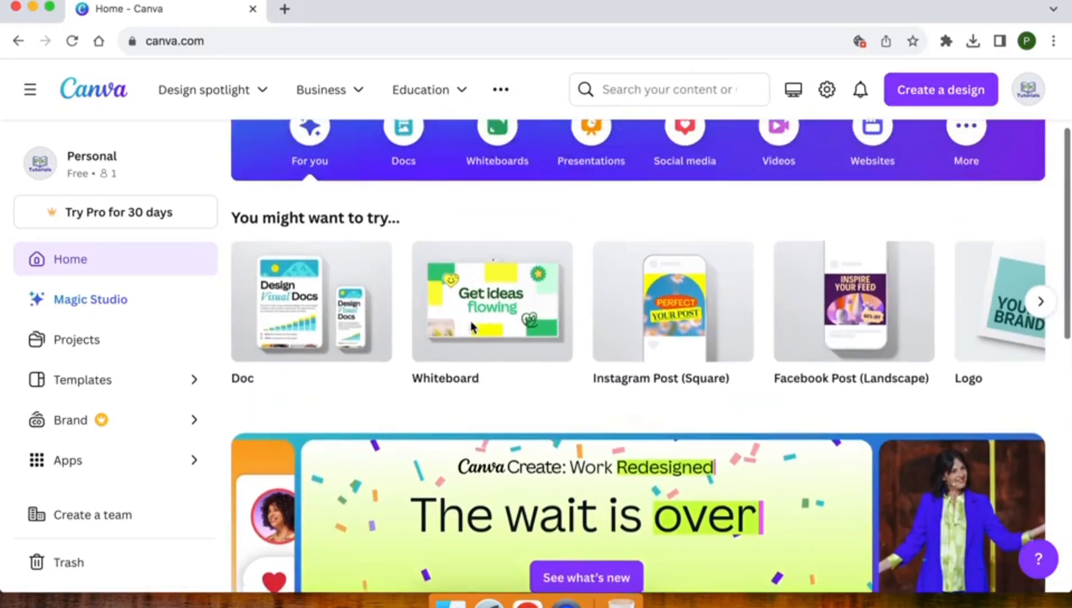
pyautogui.scroll(2, 473, 328)
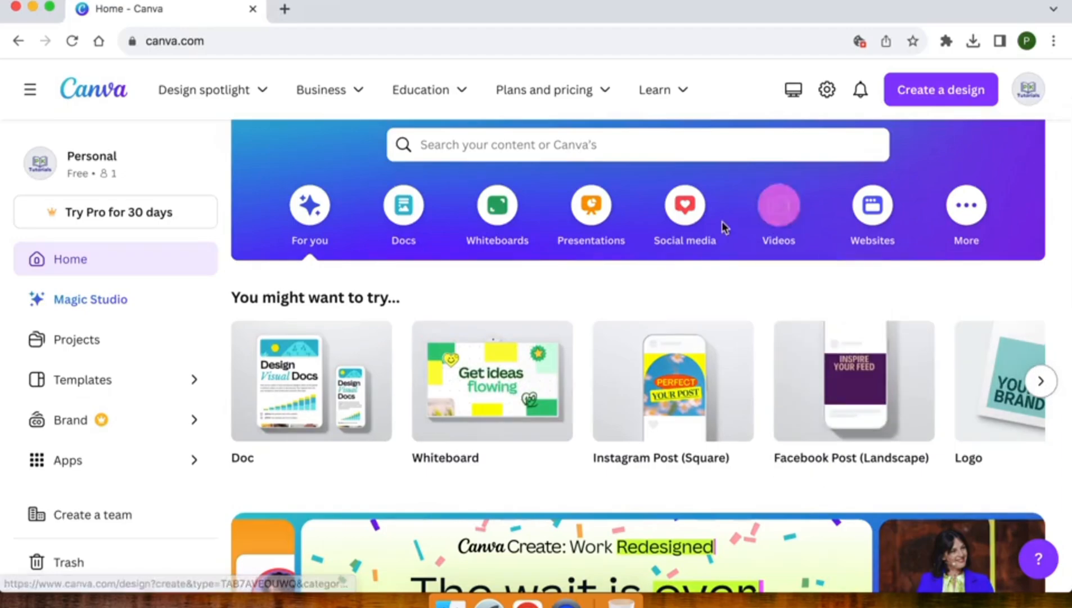
pyautogui.click(682, 222)
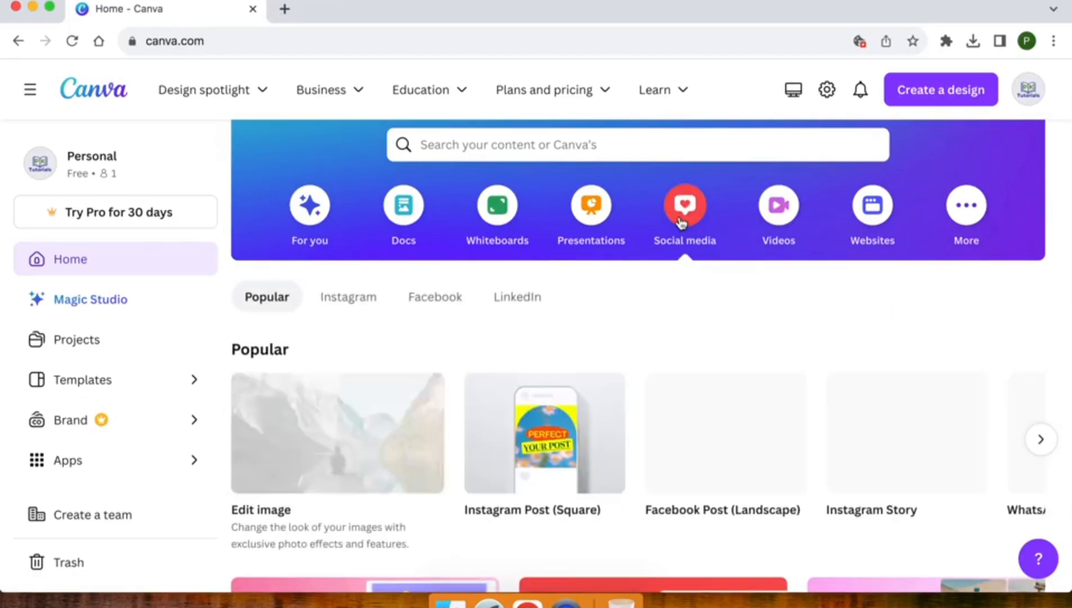
# Step: Advance the Popular carousel until the YouTube Banner (2560 × 1440 px) appears
pyautogui.scroll(-5, 481, 270)
pyautogui.scroll(1, 482, 273)
pyautogui.scroll(-5, 482, 273)
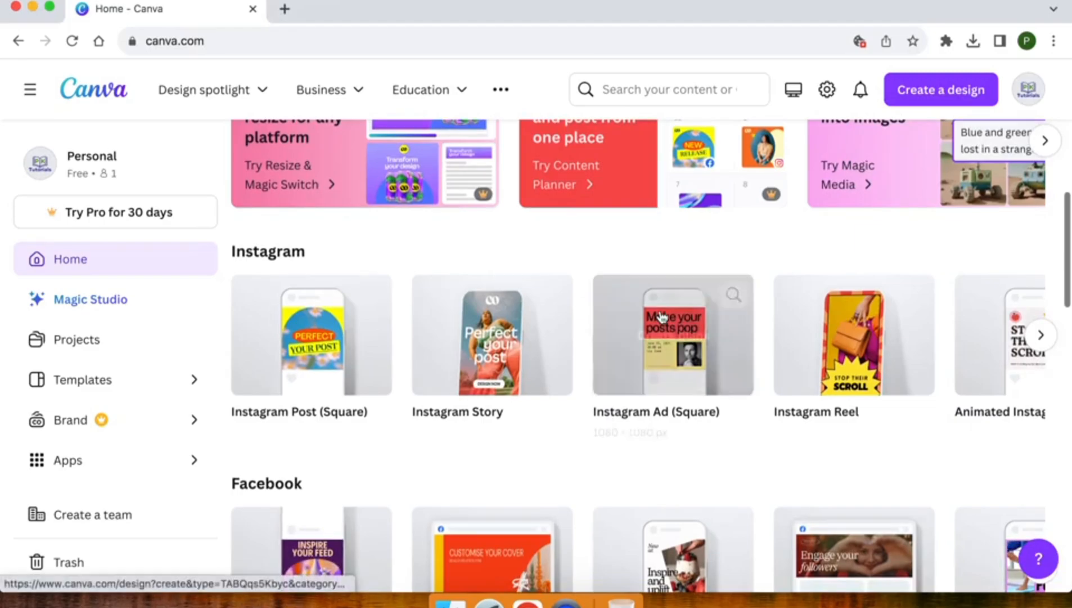
pyautogui.scroll(-2, 661, 332)
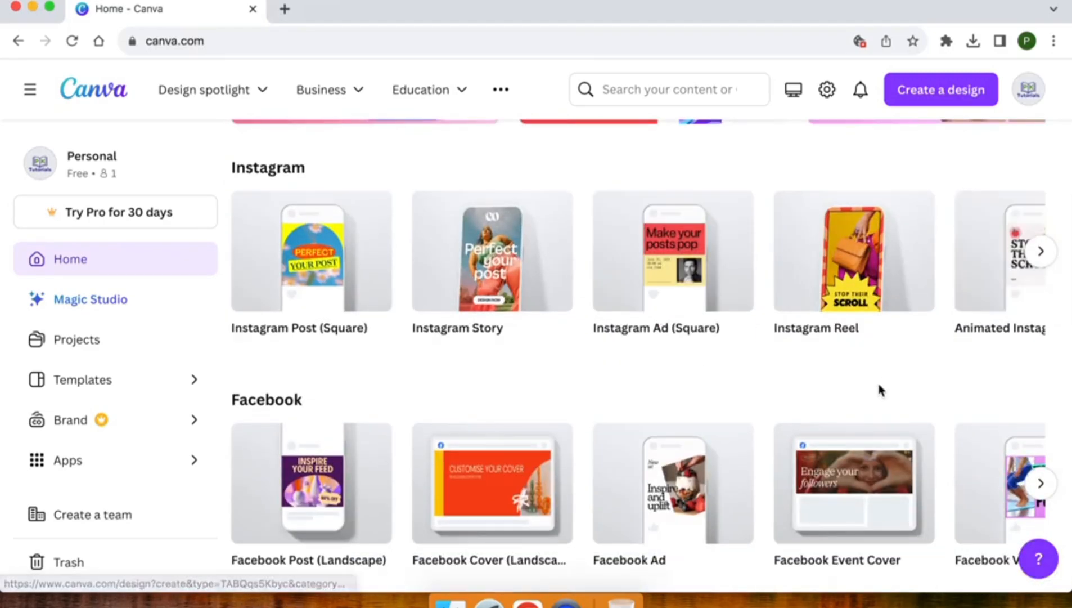
pyautogui.scroll(-7, 878, 388)
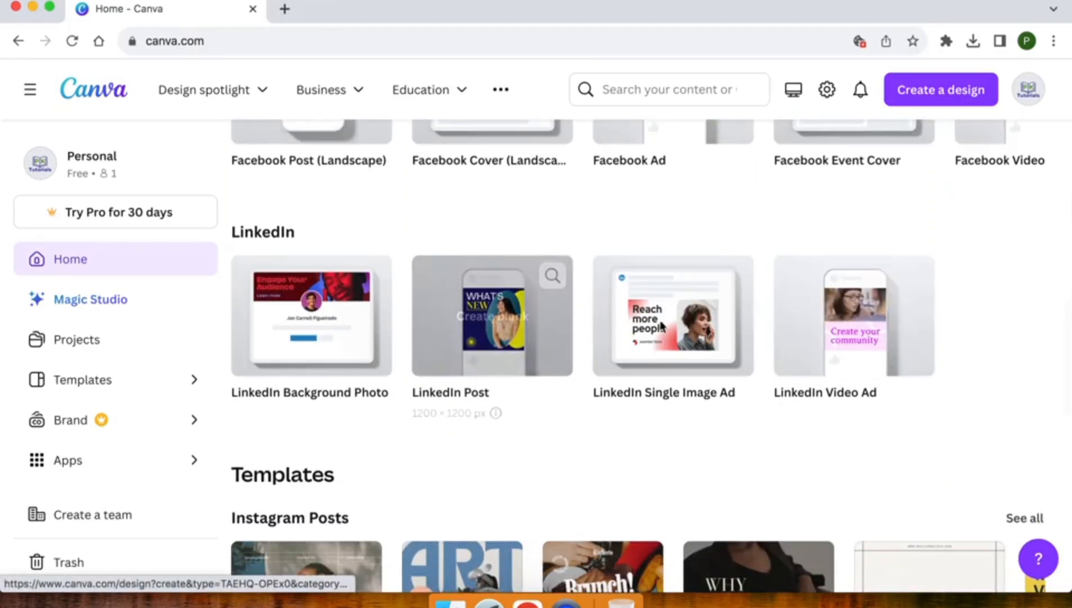
pyautogui.scroll(-6, 835, 350)
pyautogui.scroll(-9, 835, 352)
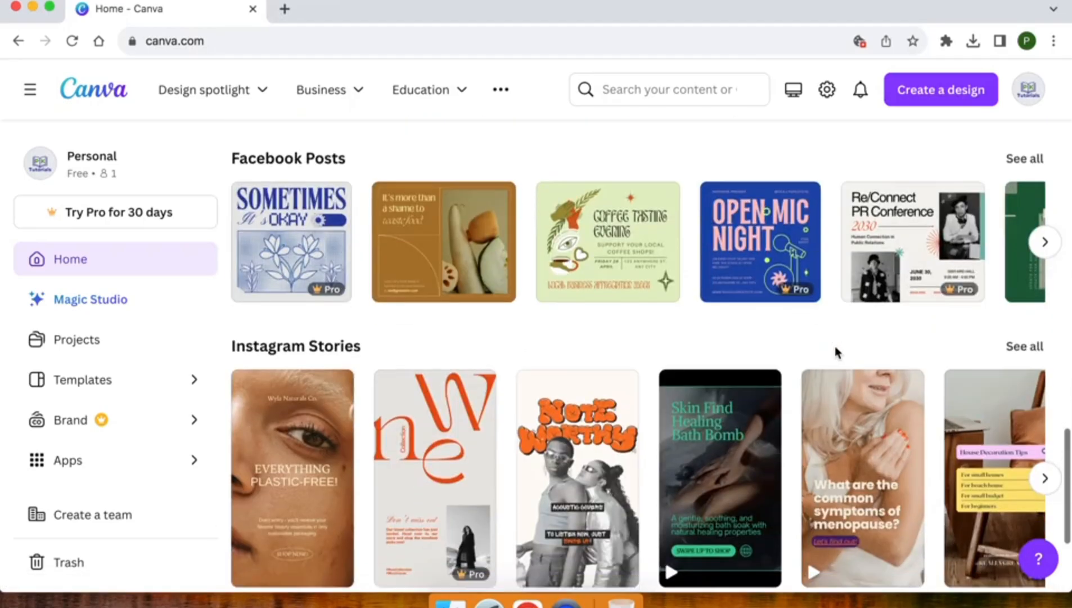
pyautogui.scroll(20, 836, 352)
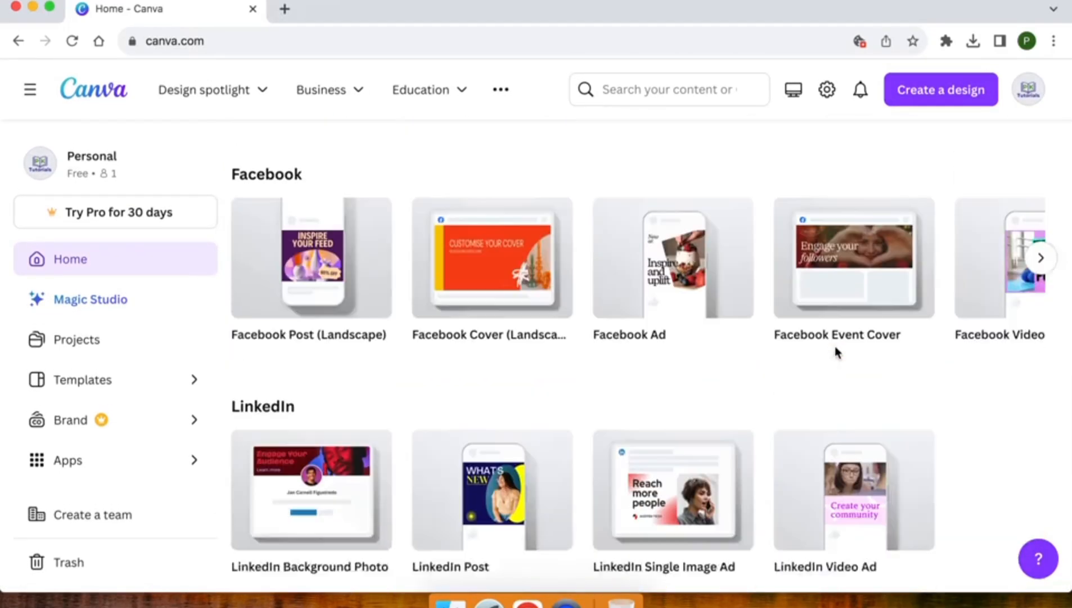
pyautogui.scroll(5, 834, 351)
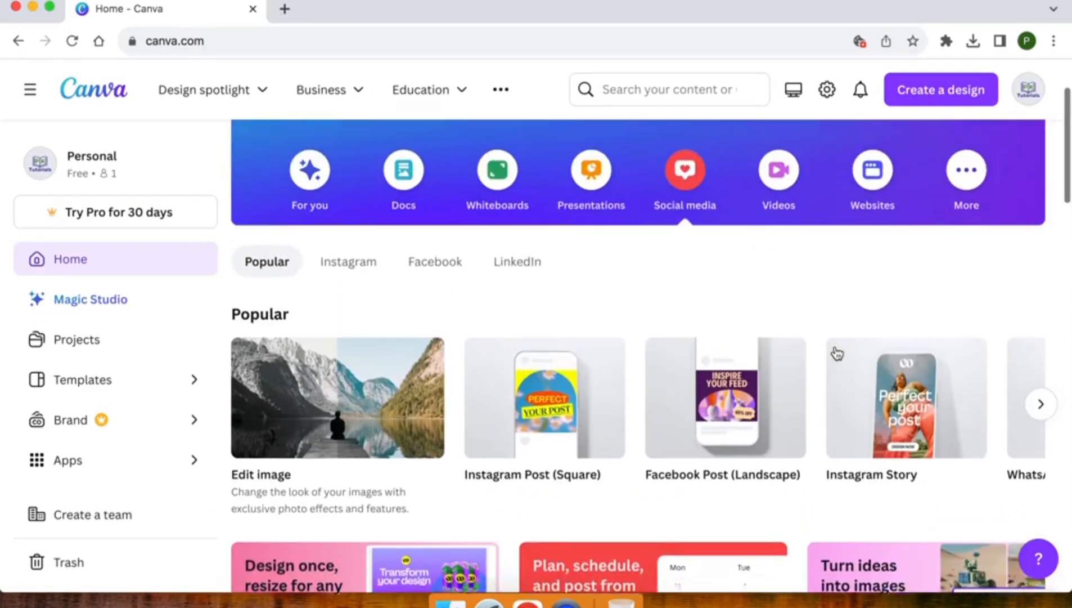
pyautogui.click(1042, 507)
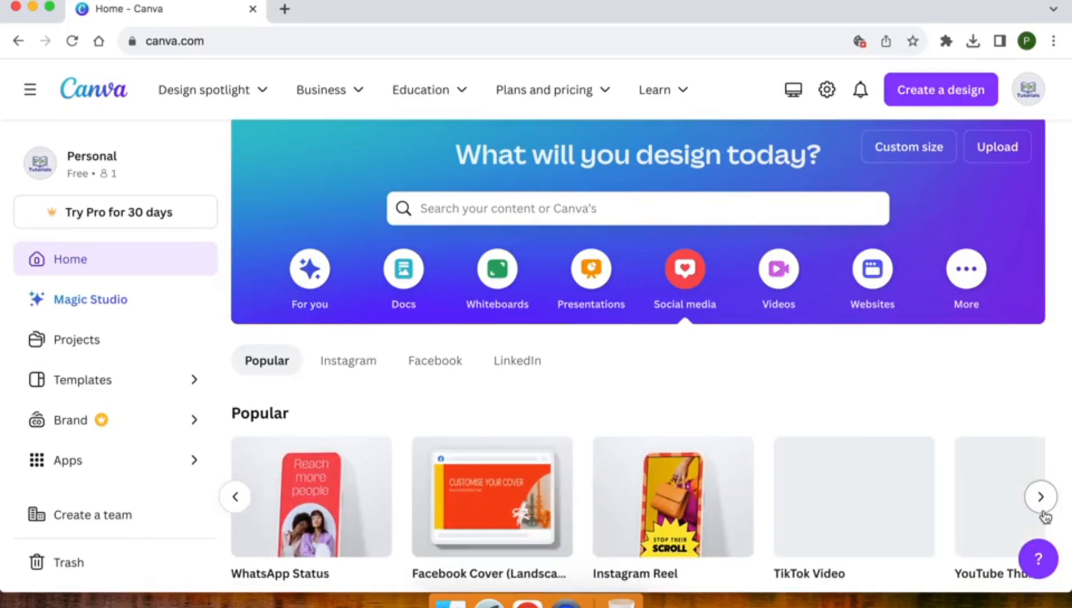
pyautogui.scroll(-2, 1040, 509)
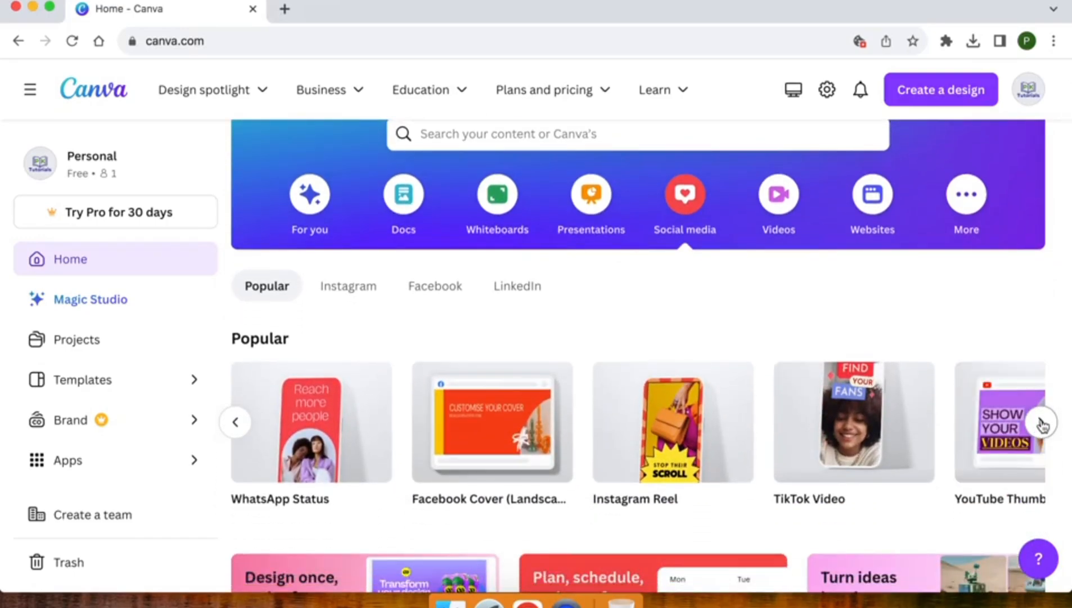
pyautogui.click(1041, 423)
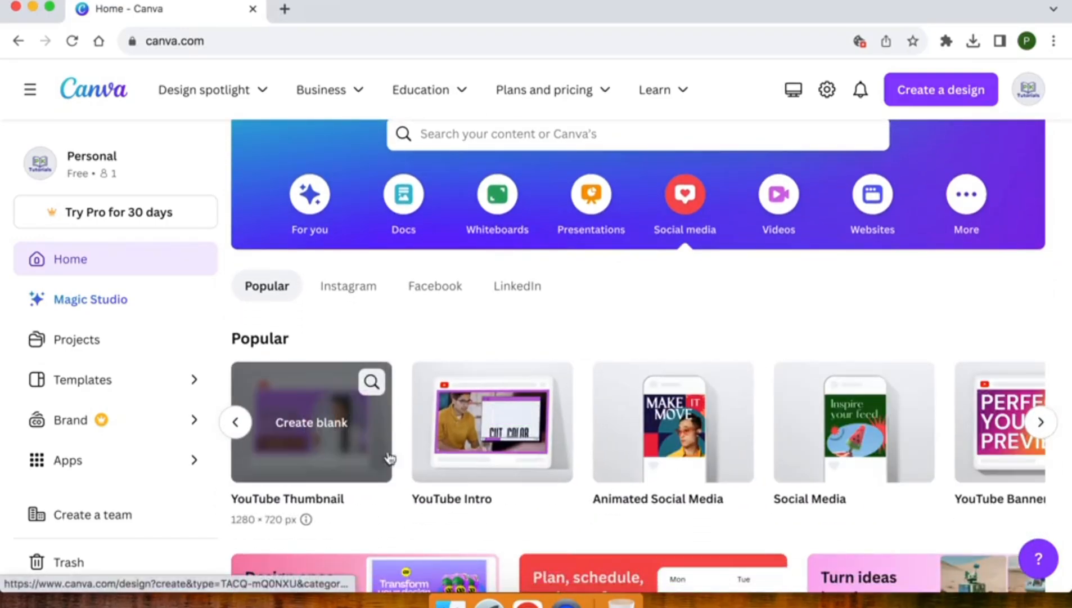
pyautogui.click(1041, 422)
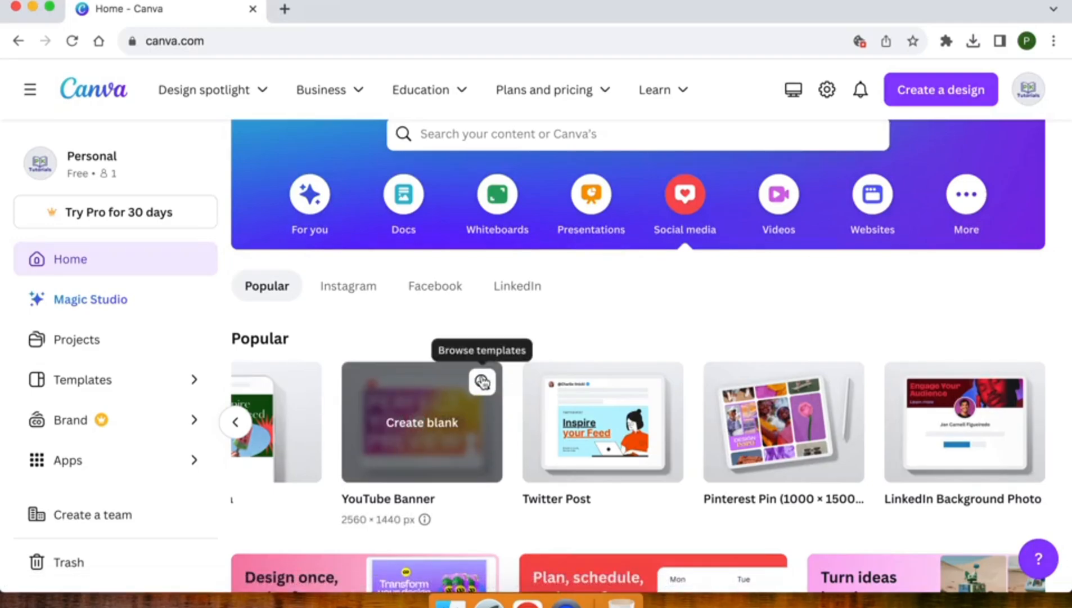
# Step: Browse the YouTube Banner templates and create a blank banner design from the + card
pyautogui.click(483, 382)
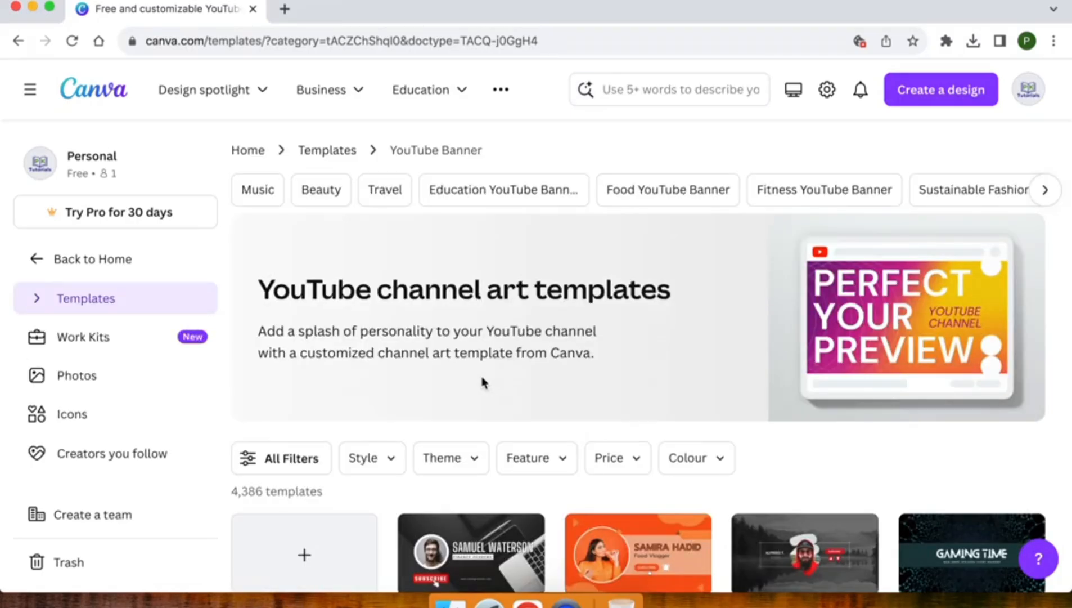
pyautogui.scroll(-4, 483, 382)
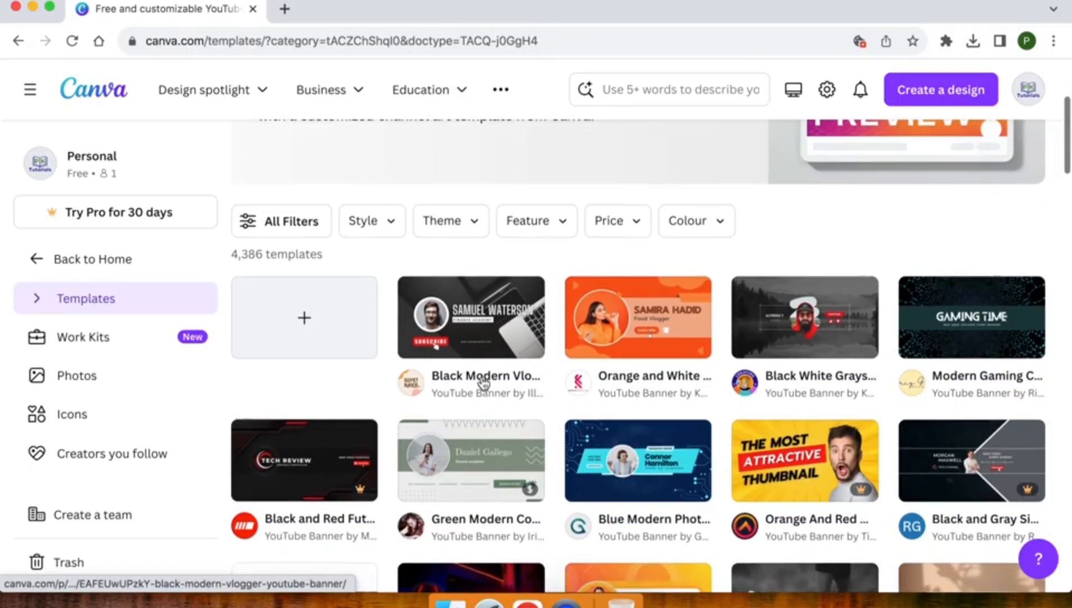
pyautogui.scroll(-1, 484, 383)
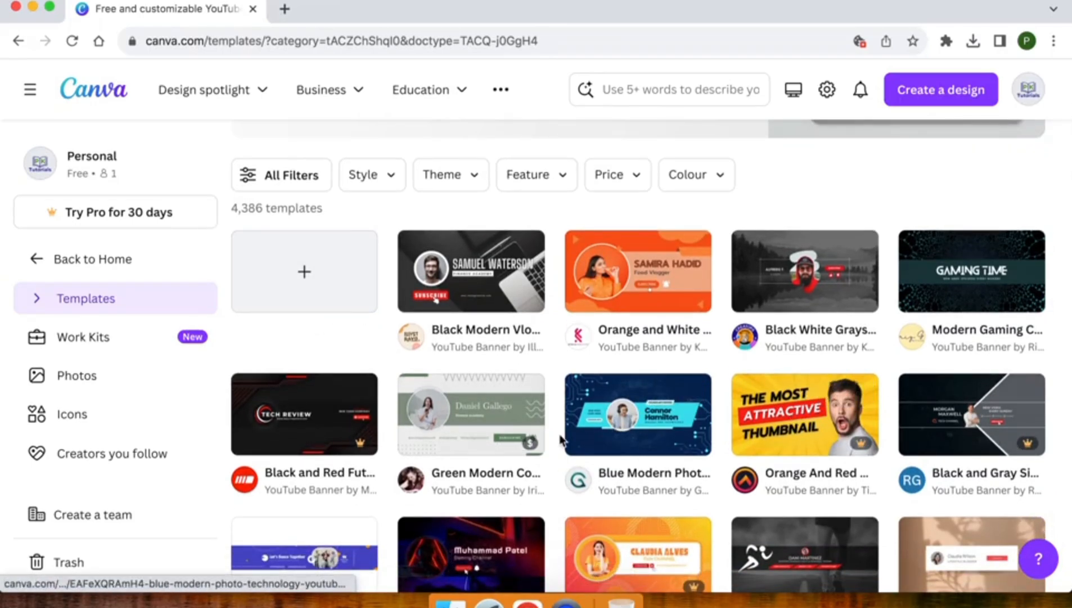
pyautogui.click(302, 275)
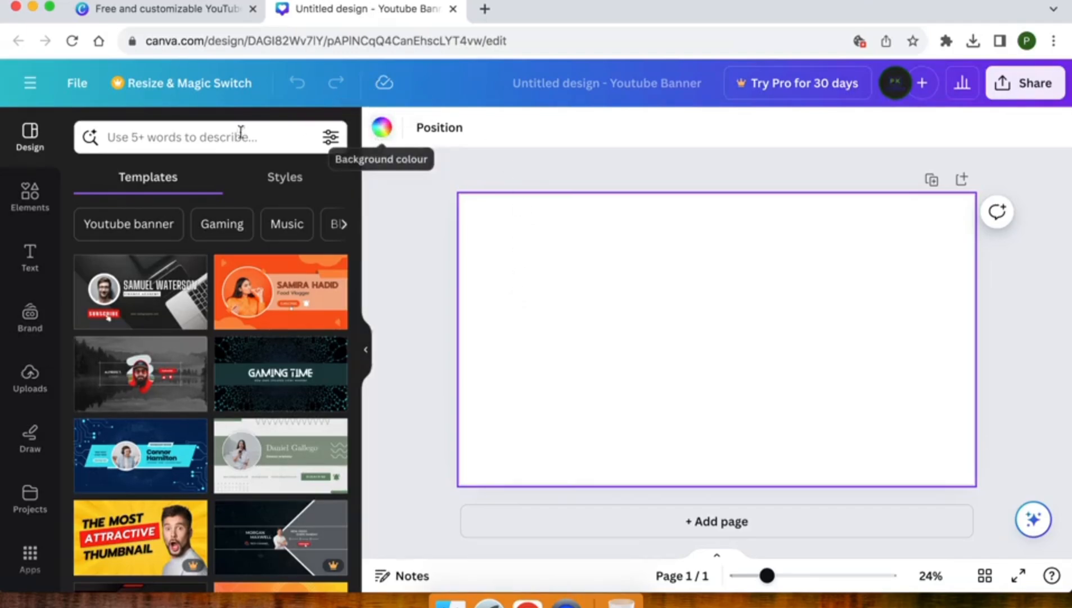
# Step: Apply the cyan gradient from a 'gradient blue green' background search as the banner background
pyautogui.scroll(-5, 17, 365)
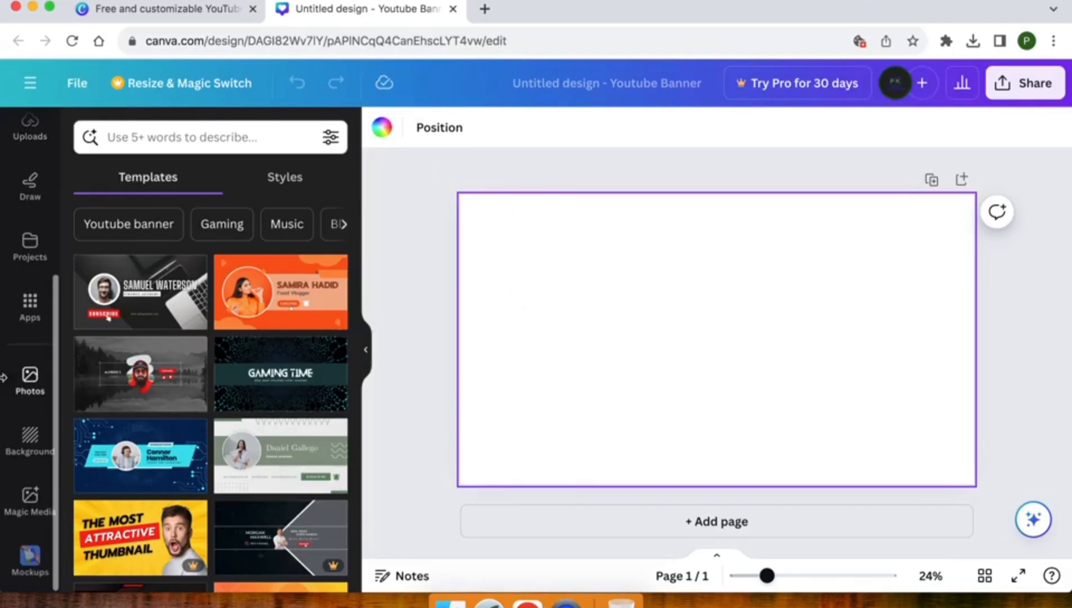
pyautogui.click(29, 439)
pyautogui.click(161, 145)
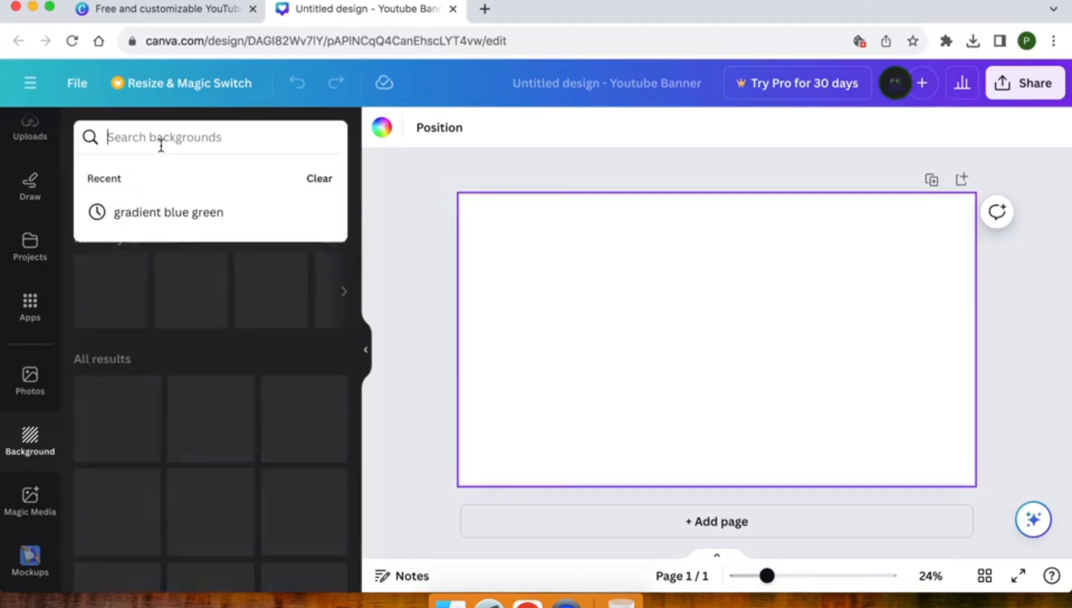
pyautogui.click(169, 209)
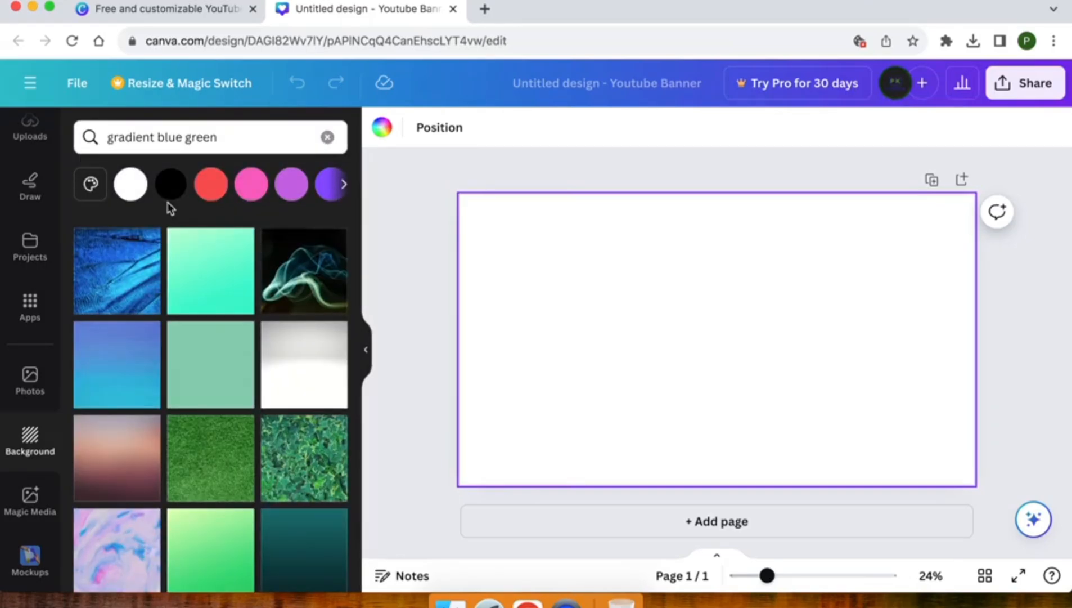
pyautogui.scroll(-5, 169, 293)
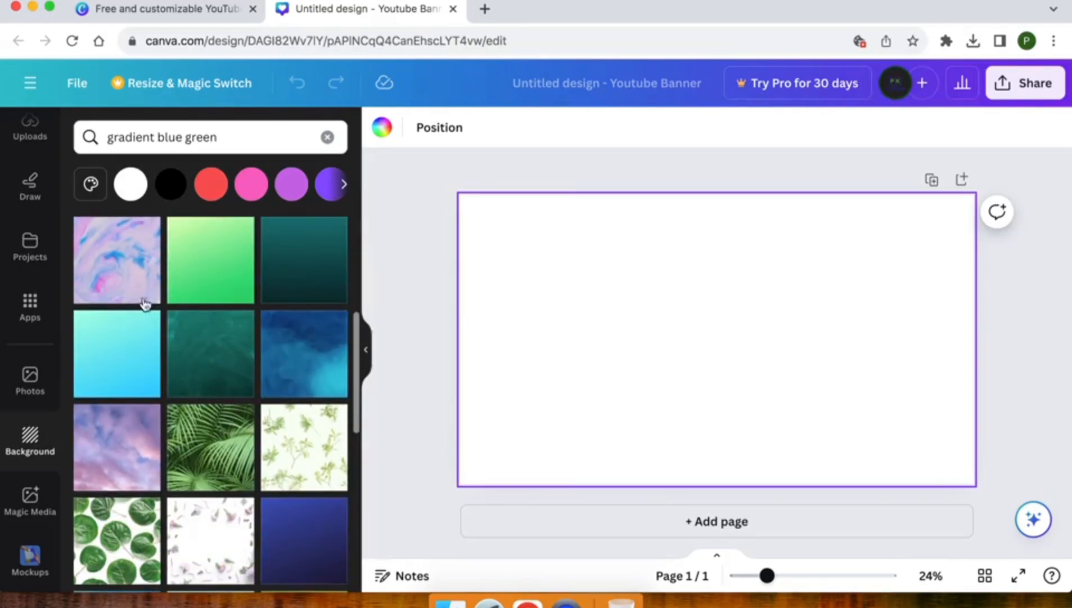
pyautogui.click(108, 363)
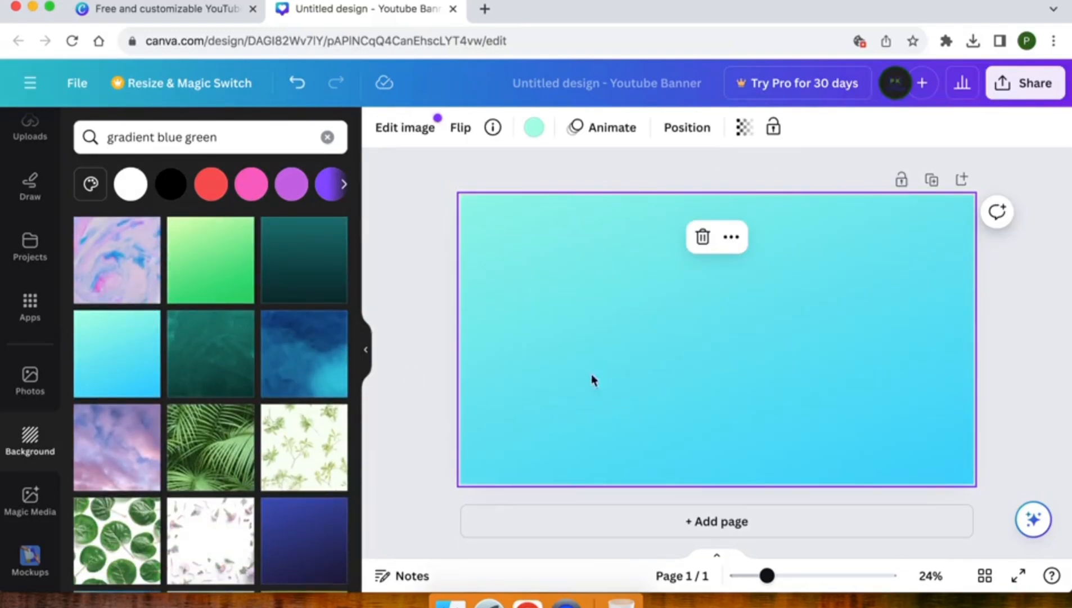
pyautogui.click(427, 284)
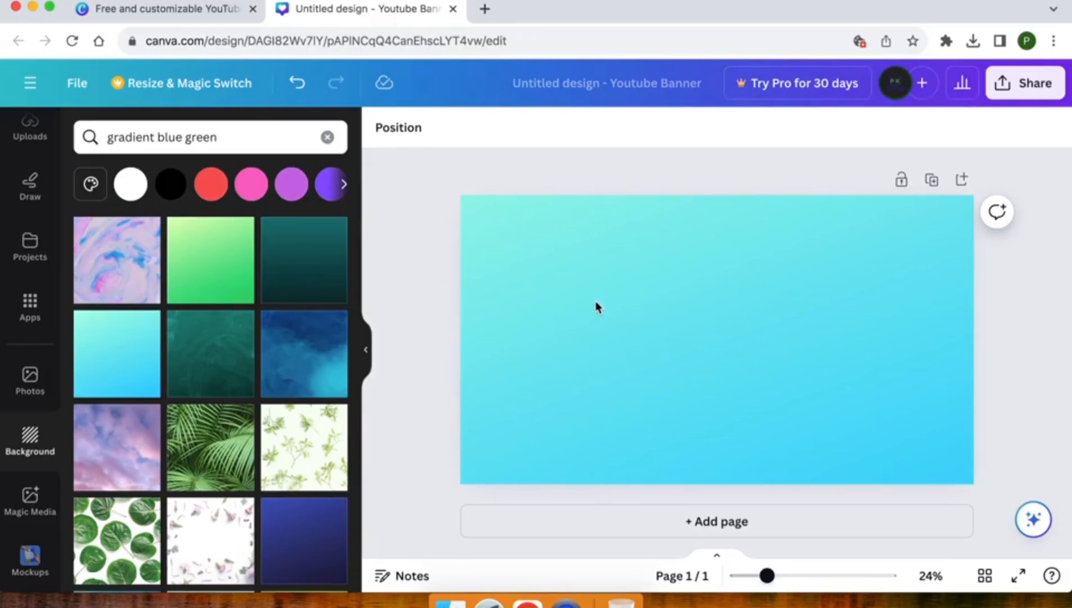
# Step: Google 'youtube banner size' in a new tab and highlight the 2,560 × 1,440 px result
pyautogui.click(485, 9)
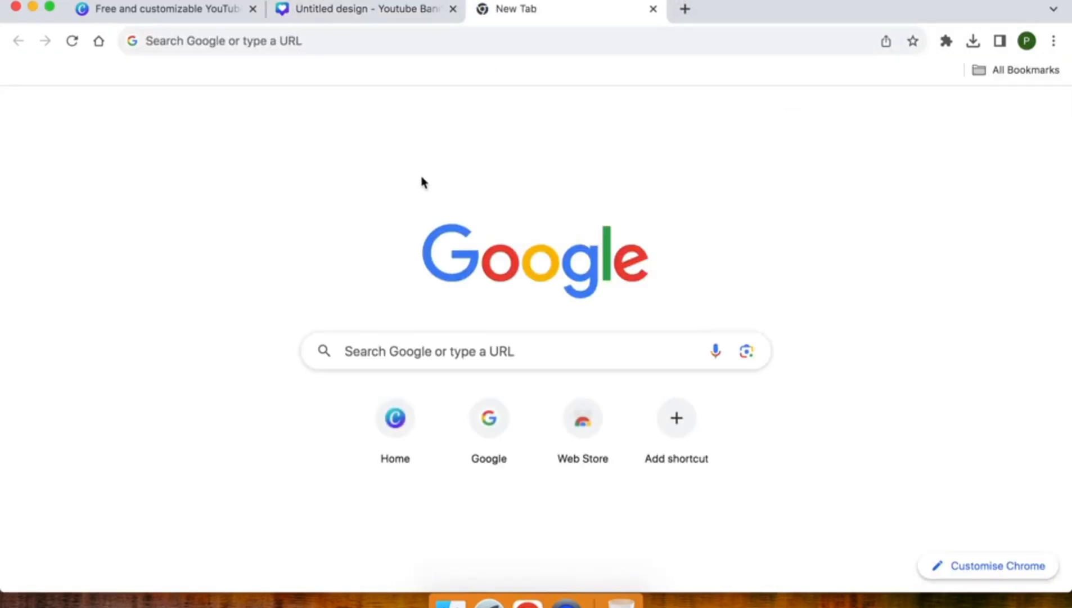
pyautogui.click(406, 338)
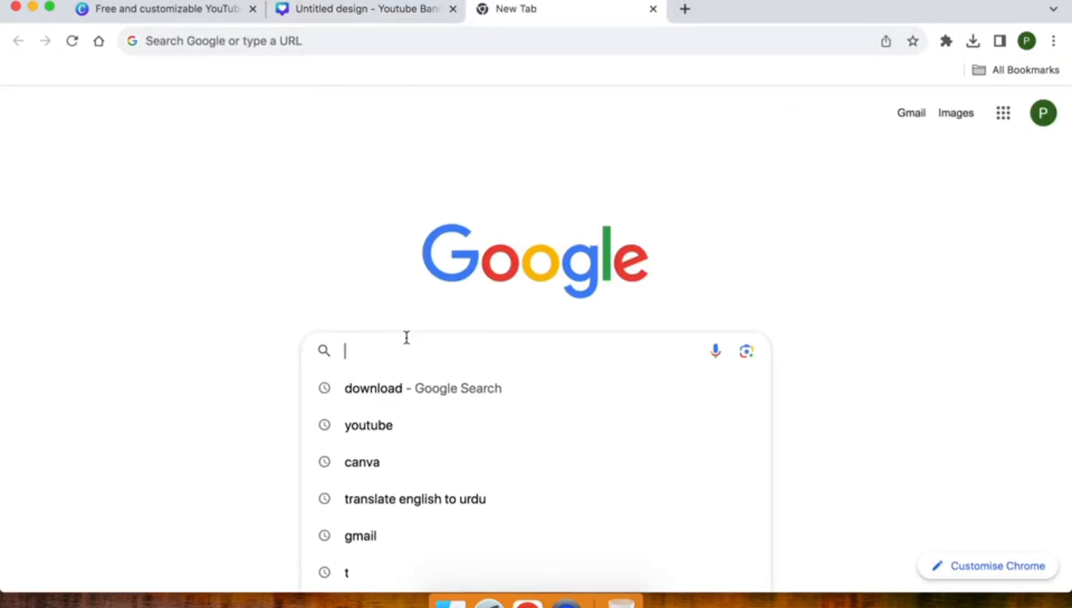
pyautogui.write('youtube')
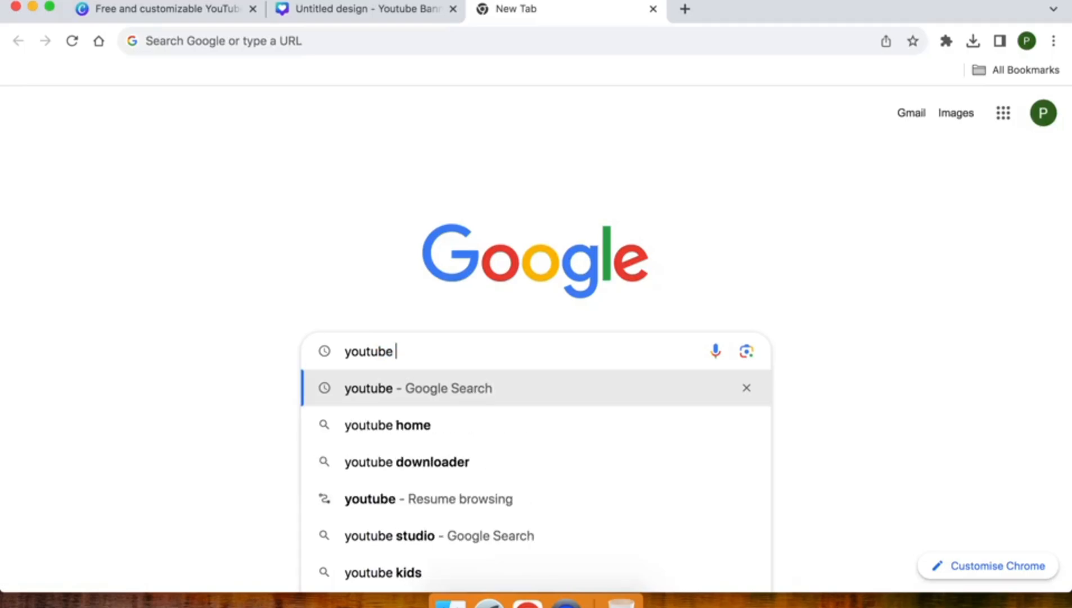
pyautogui.write(' banner siz')
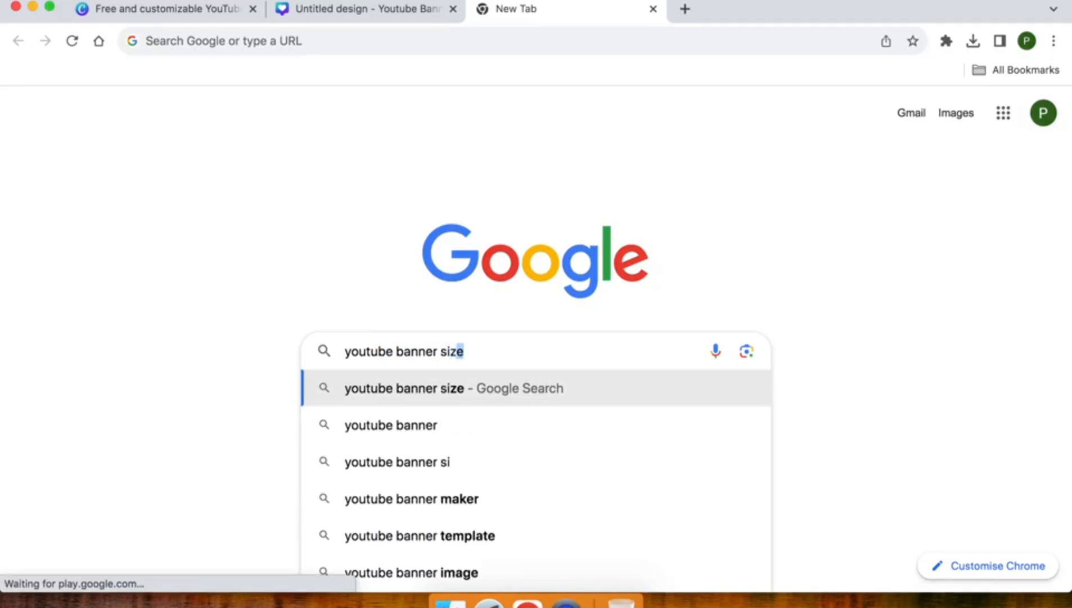
pyautogui.write('e')
pyautogui.press('Return')
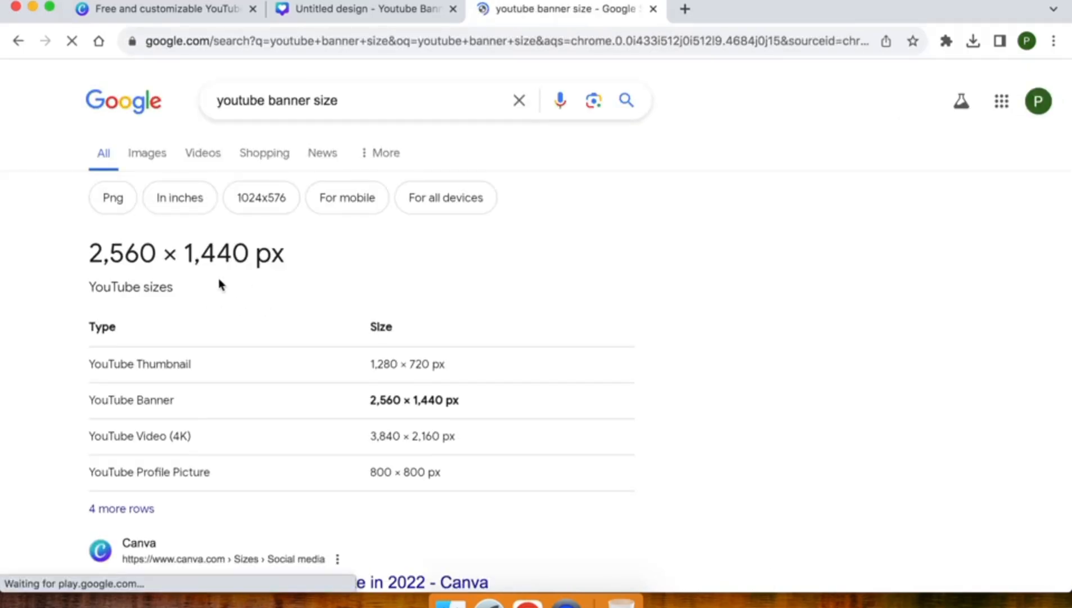
pyautogui.moveTo(66, 257); pyautogui.dragTo(353, 248)
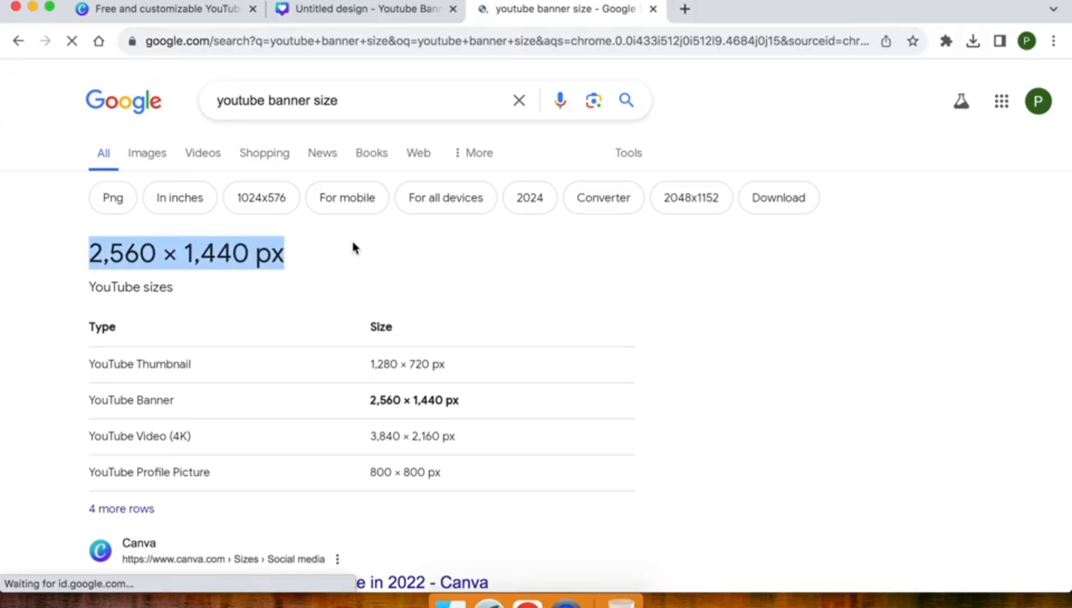
pyautogui.click(321, 240)
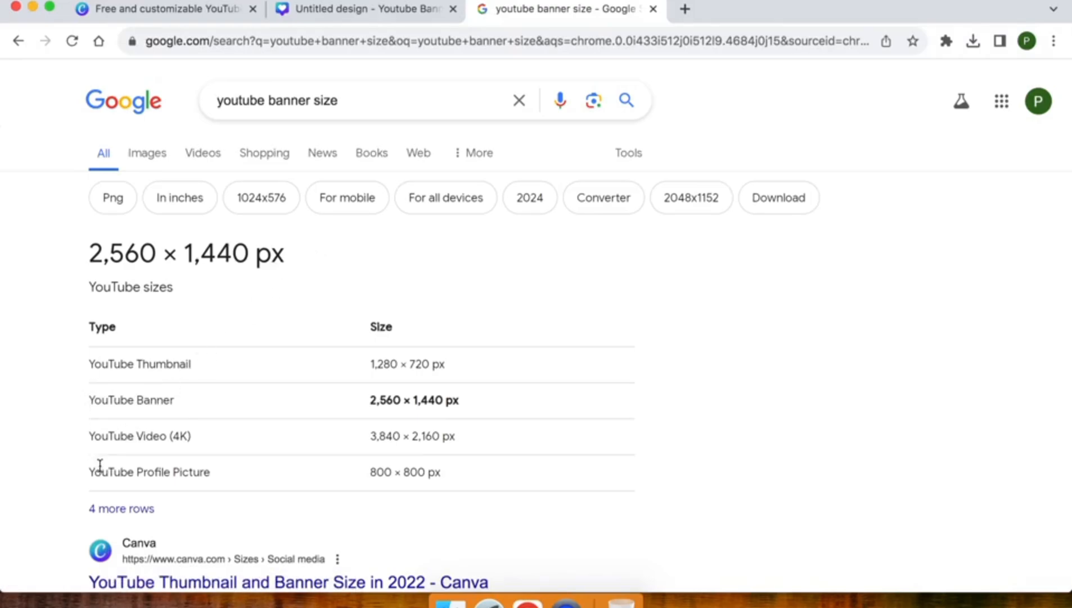
# Step: View the image results and preview the WeVideo banner safe-area template
pyautogui.scroll(-3, 107, 468)
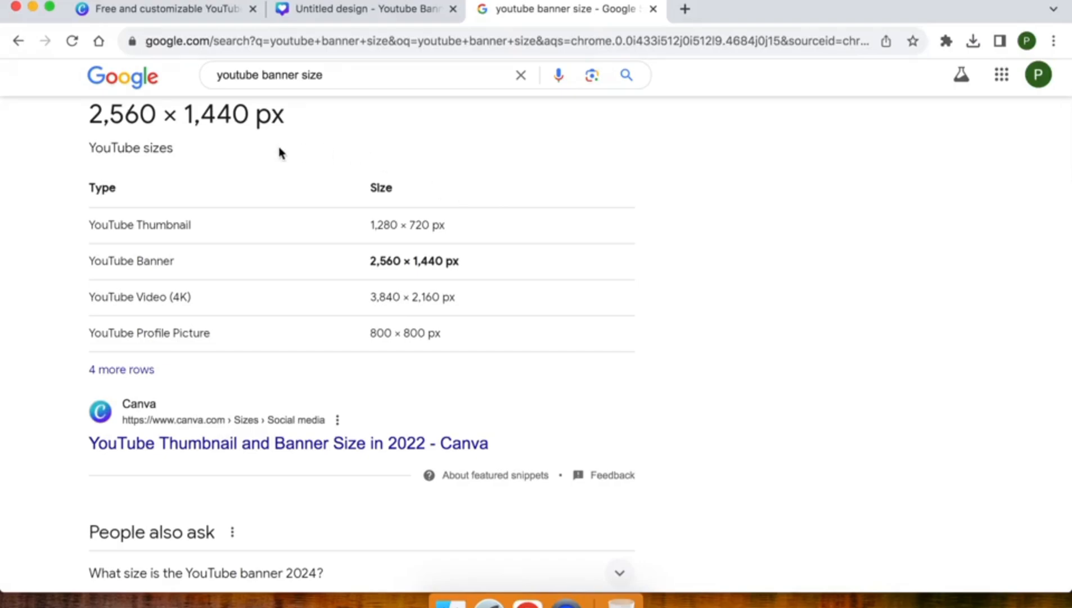
pyautogui.scroll(3, 280, 151)
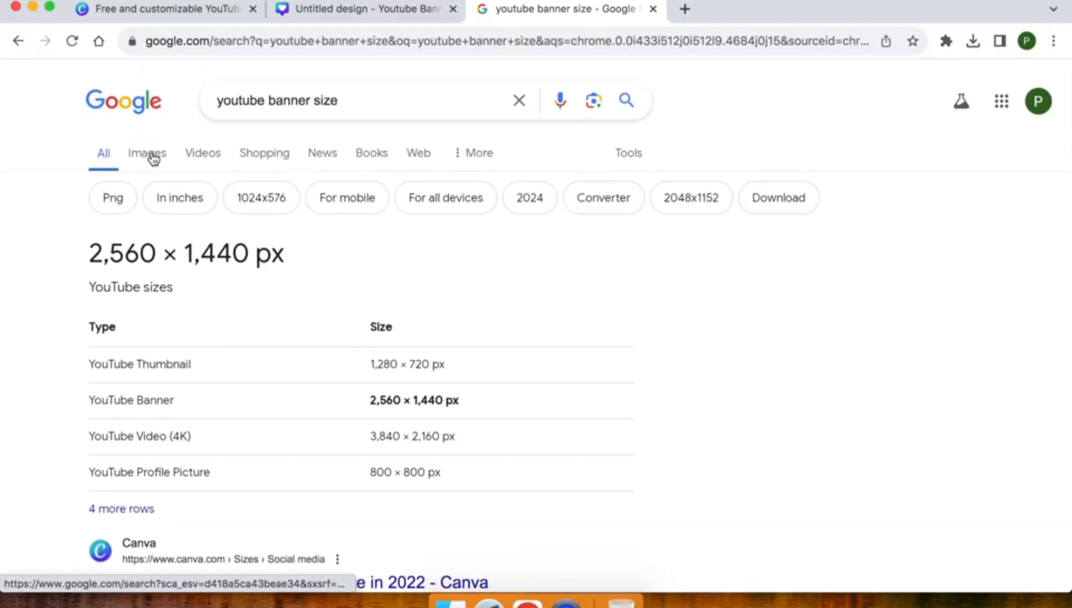
pyautogui.click(151, 158)
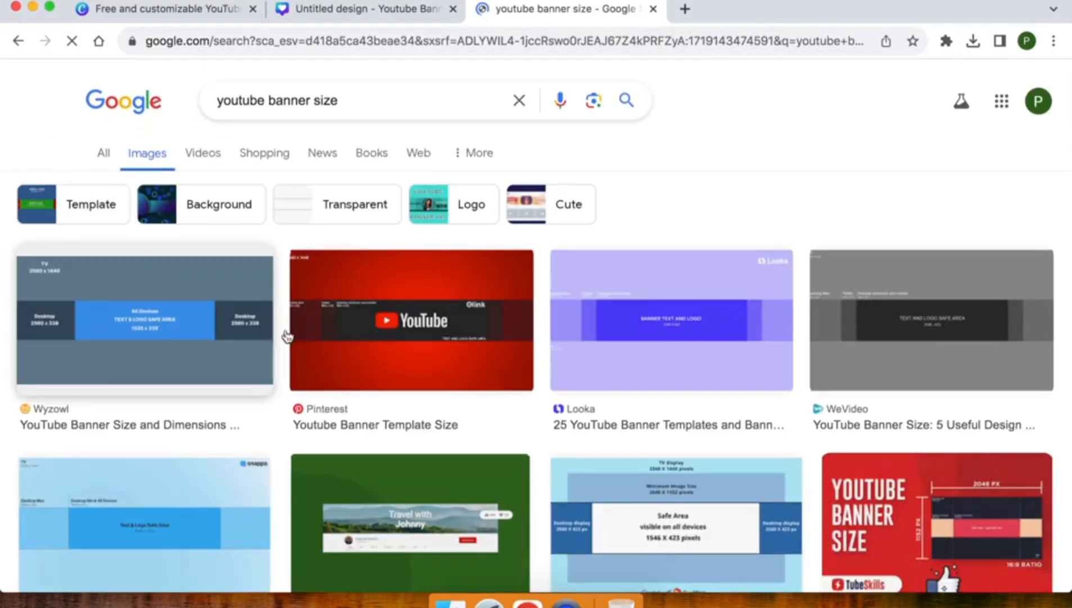
pyautogui.click(922, 336)
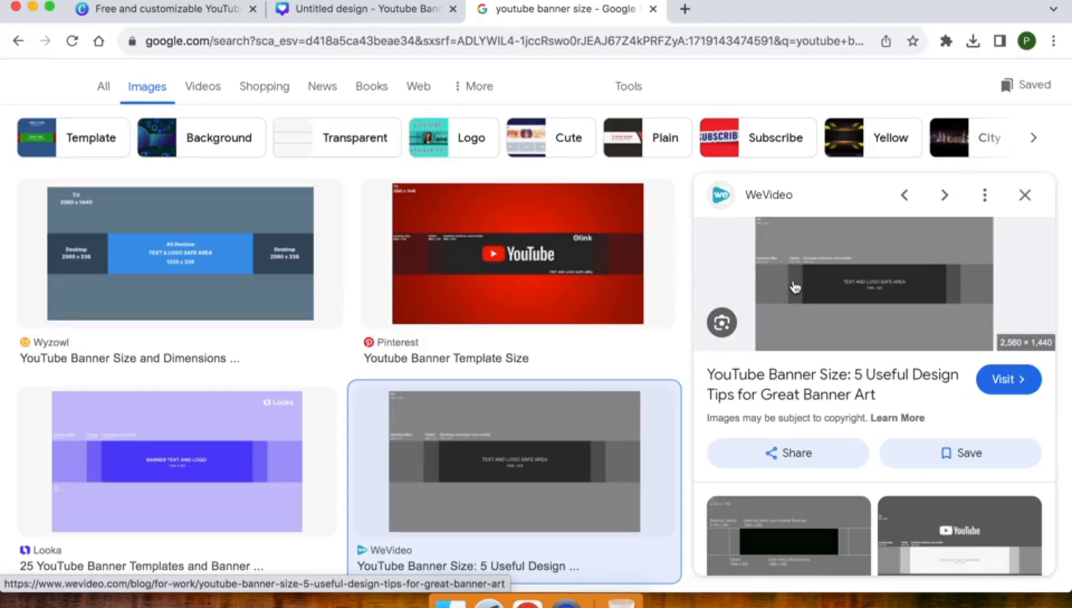
# Step: Back in Canva, upload Art.jpeg to the design's files
pyautogui.click(652, 10)
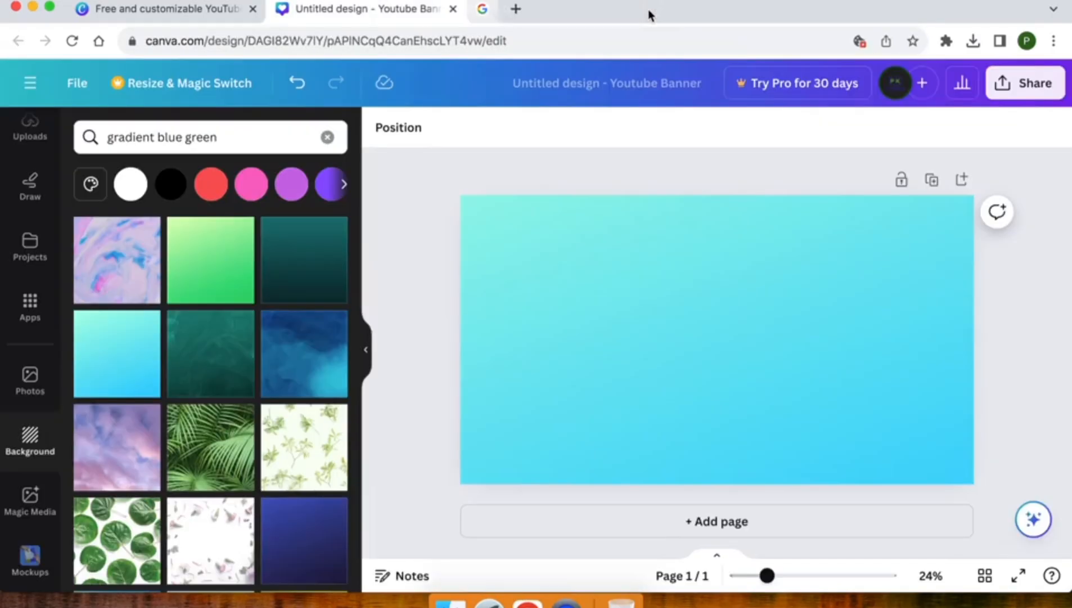
pyautogui.scroll(2, 30, 304)
pyautogui.scroll(4, 31, 306)
pyautogui.click(25, 388)
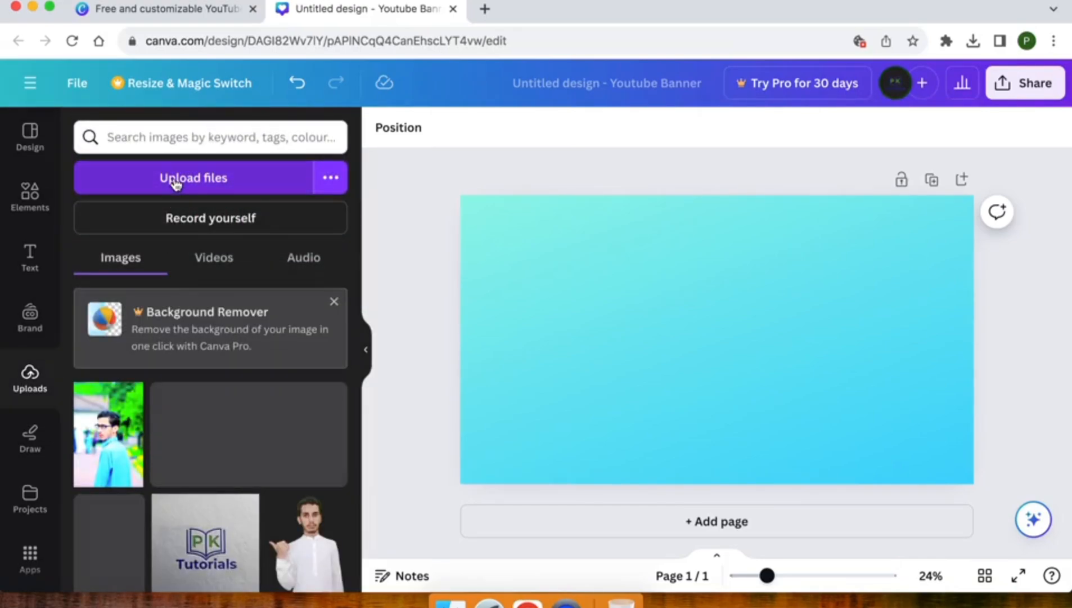
pyautogui.click(176, 179)
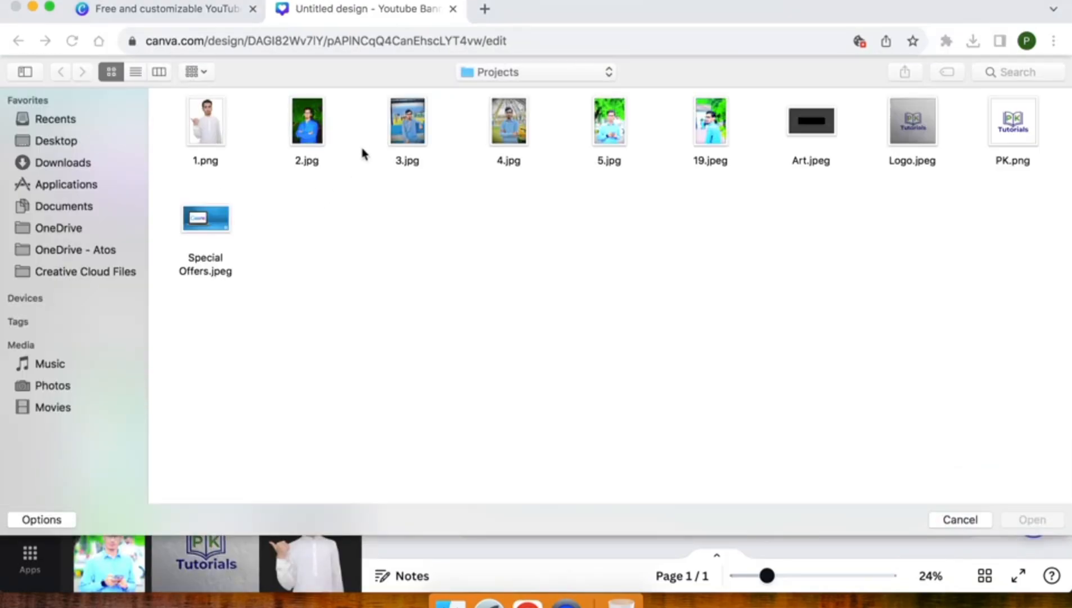
pyautogui.doubleClick(804, 128)
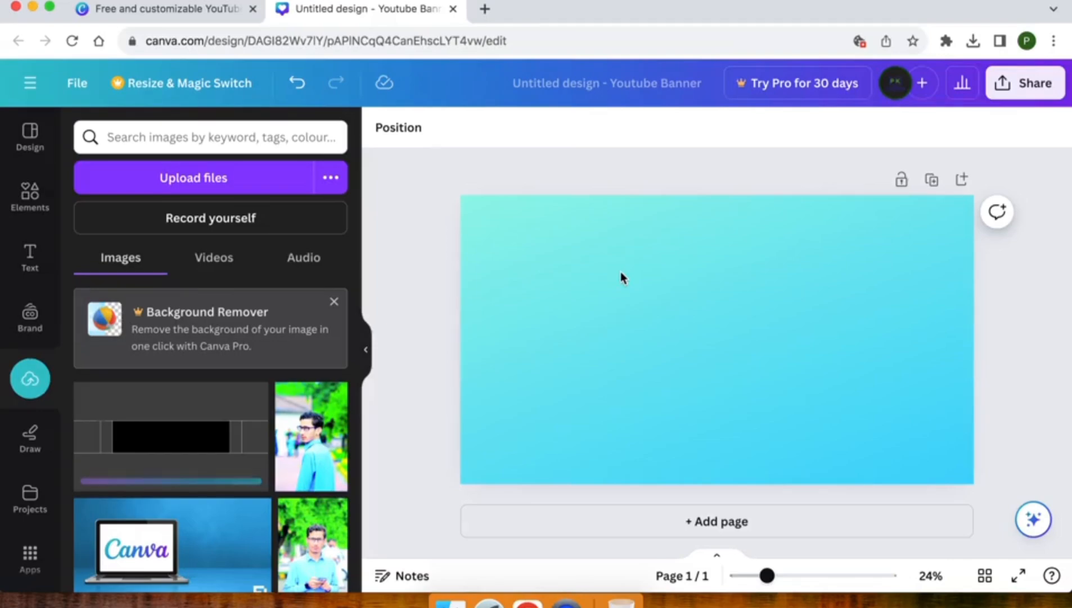
# Step: Add the safe-area image to the banner and stretch it to cover the whole canvas
pyautogui.click(167, 462)
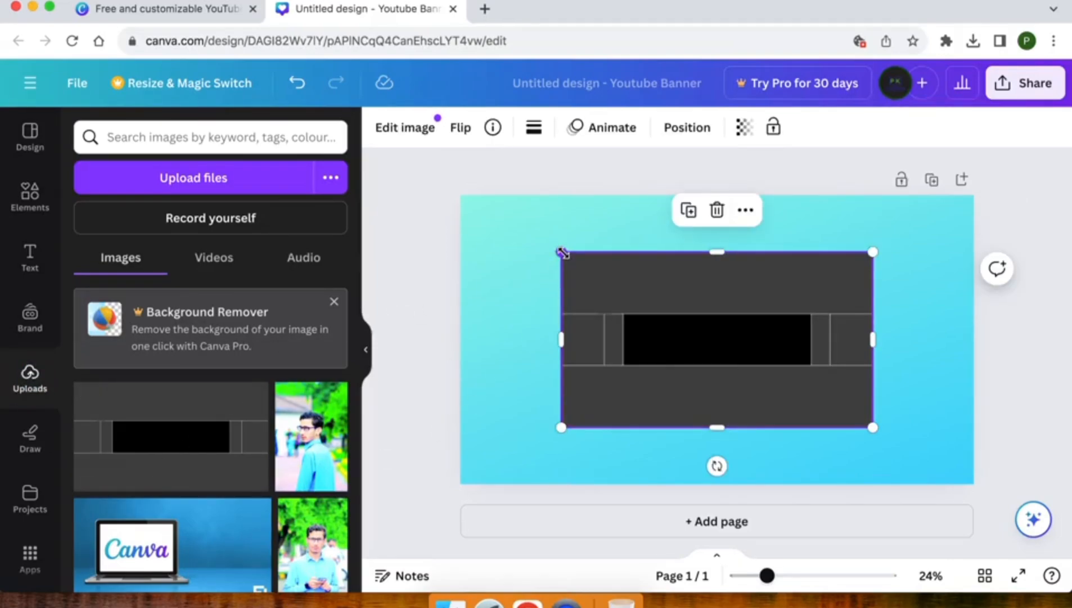
pyautogui.moveTo(563, 252); pyautogui.dragTo(460, 194)
pyautogui.moveTo(872, 430); pyautogui.dragTo(973, 484)
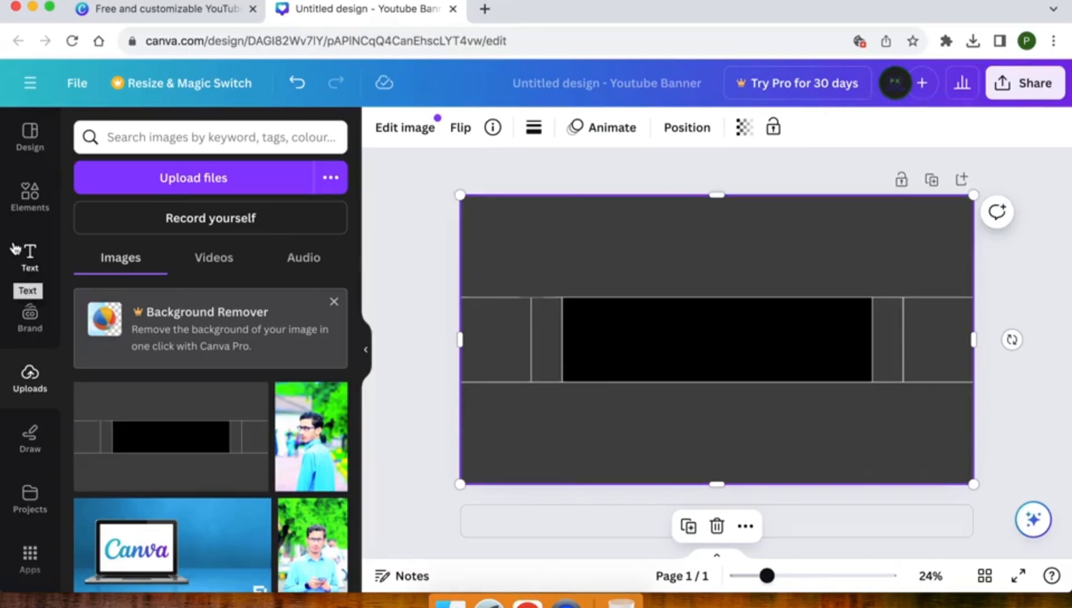
# Step: Search elements for 'cirle frame' and add the bordered circle frame to the banner
pyautogui.click(33, 208)
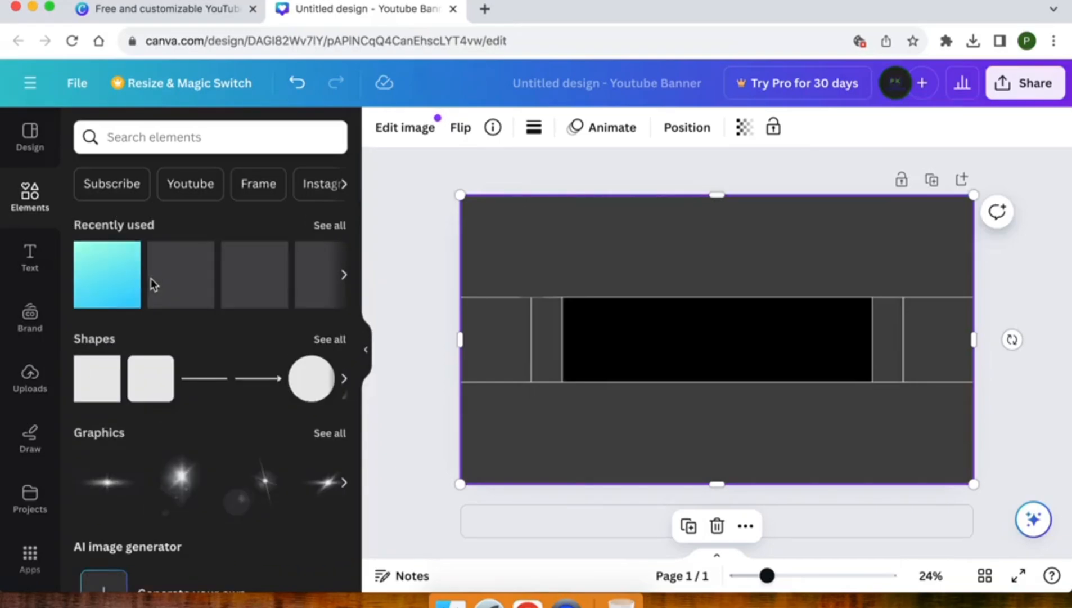
pyautogui.click(129, 137)
pyautogui.write('ci')
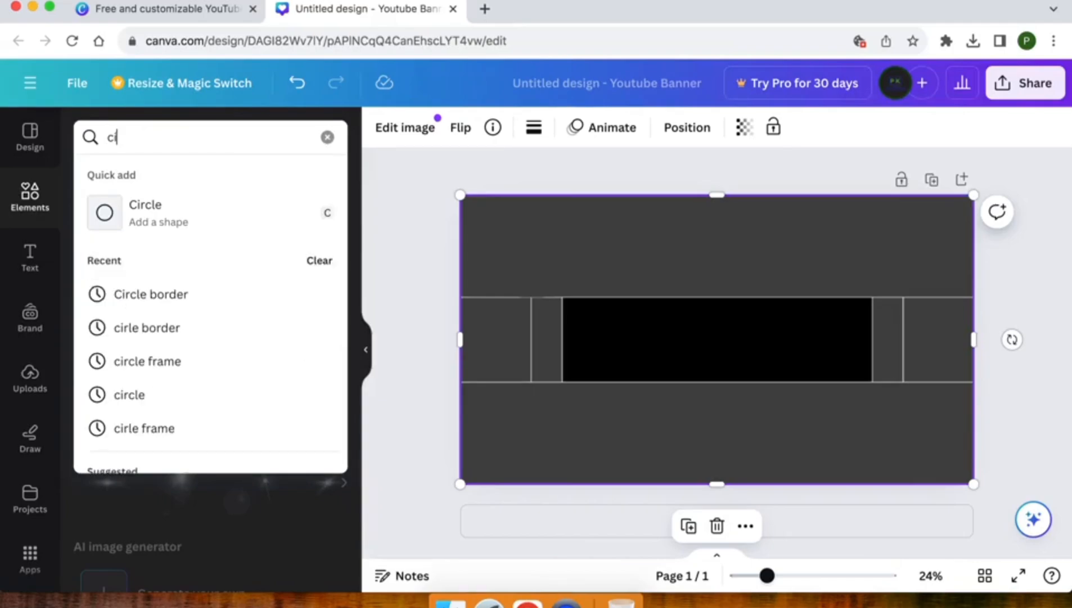
pyautogui.write('rl')
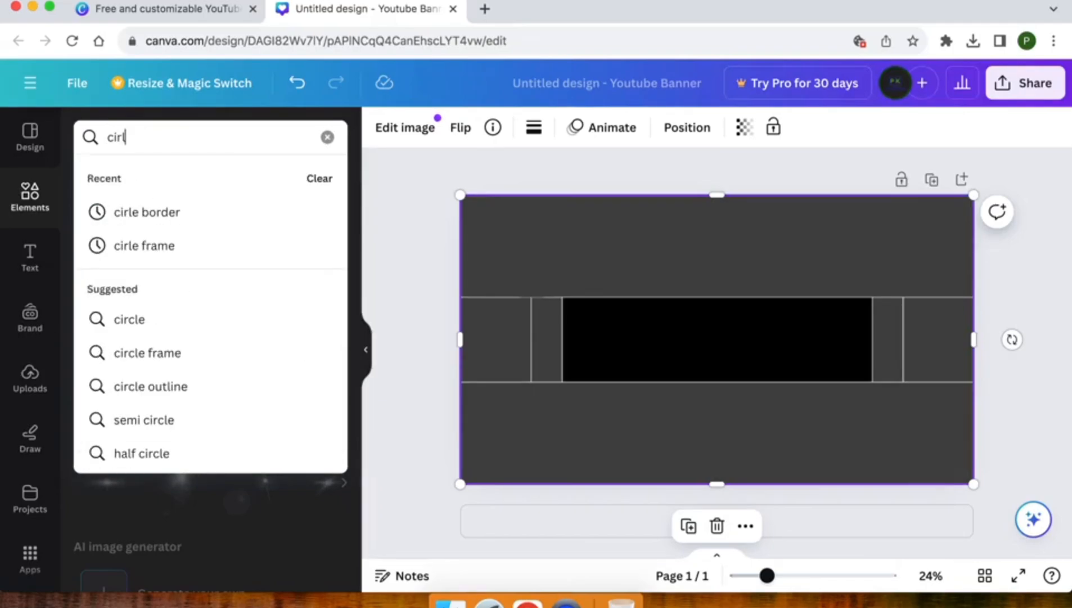
pyautogui.write('e fr')
pyautogui.press('Down')
pyautogui.press('Return')
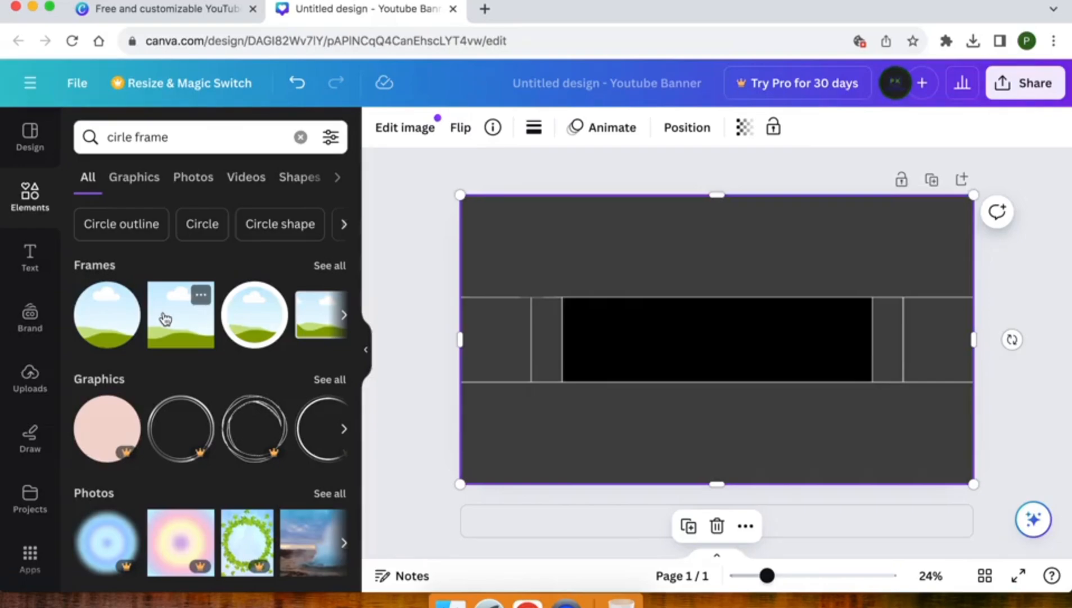
pyautogui.click(242, 317)
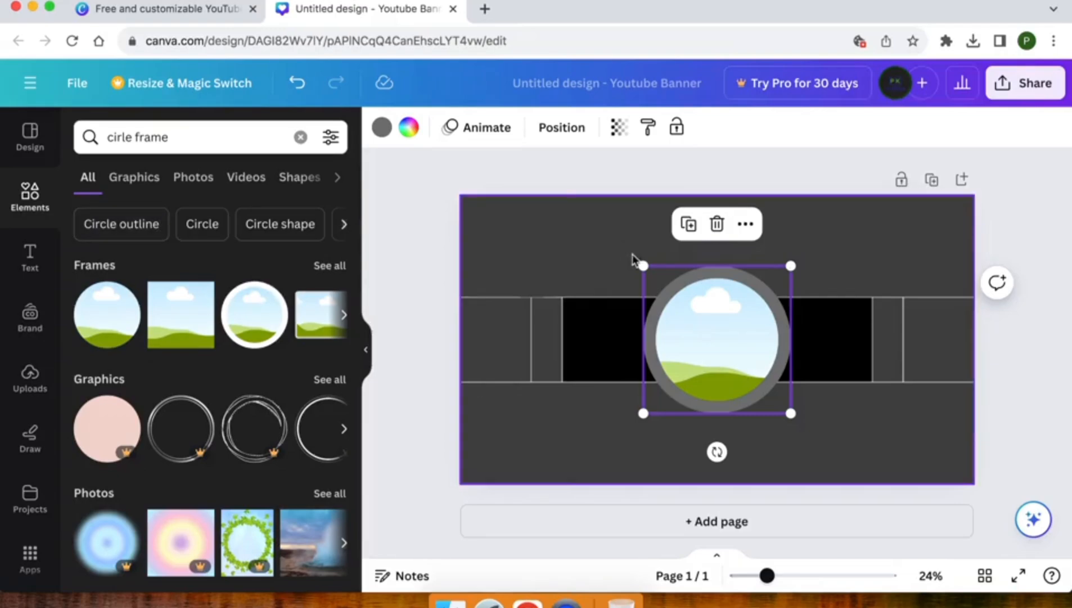
# Step: Shrink the circle frame to 311×311 in the banner centre and zoom to 35%
pyautogui.moveTo(643, 263); pyautogui.dragTo(701, 334)
pyautogui.moveTo(755, 378); pyautogui.dragTo(713, 337)
pyautogui.moveTo(767, 575); pyautogui.dragTo(784, 575)
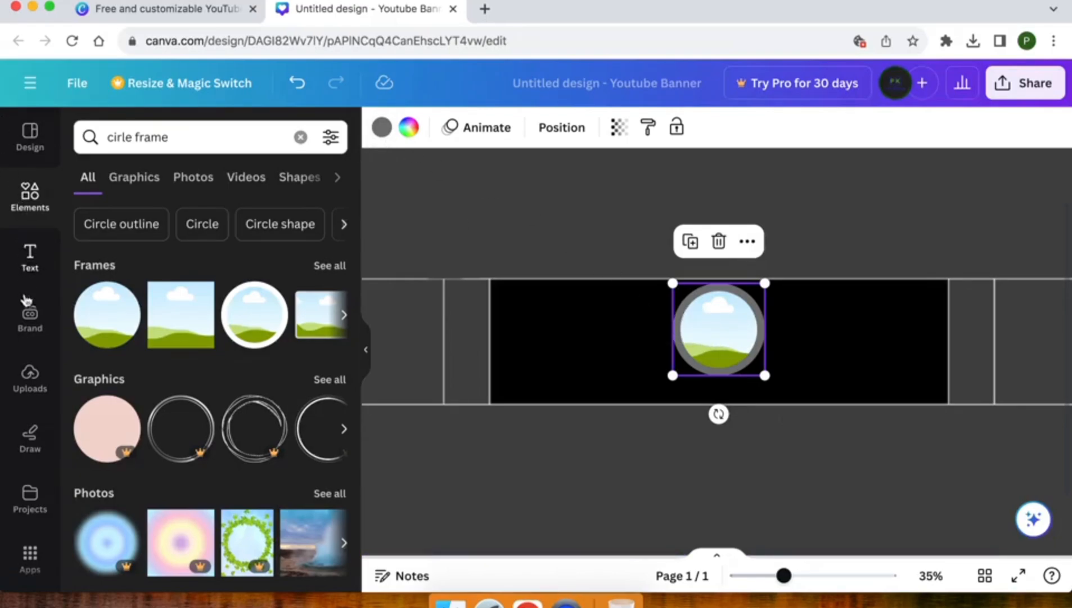
# Step: Drop the uploaded portrait photo into the circle frame, undoing the accidental change with Cmd+Z
pyautogui.click(31, 318)
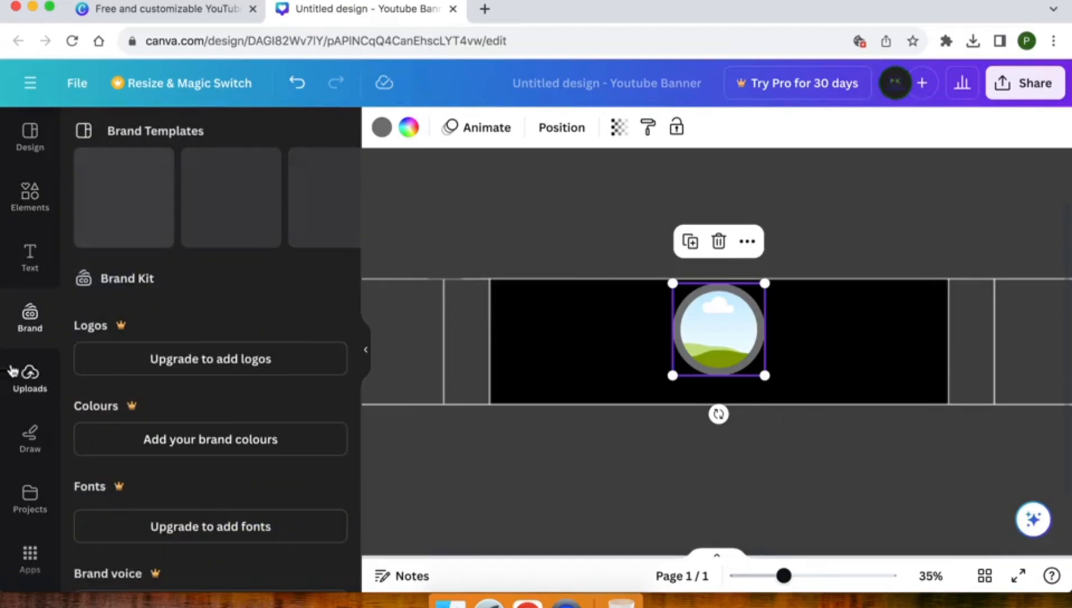
pyautogui.click(31, 379)
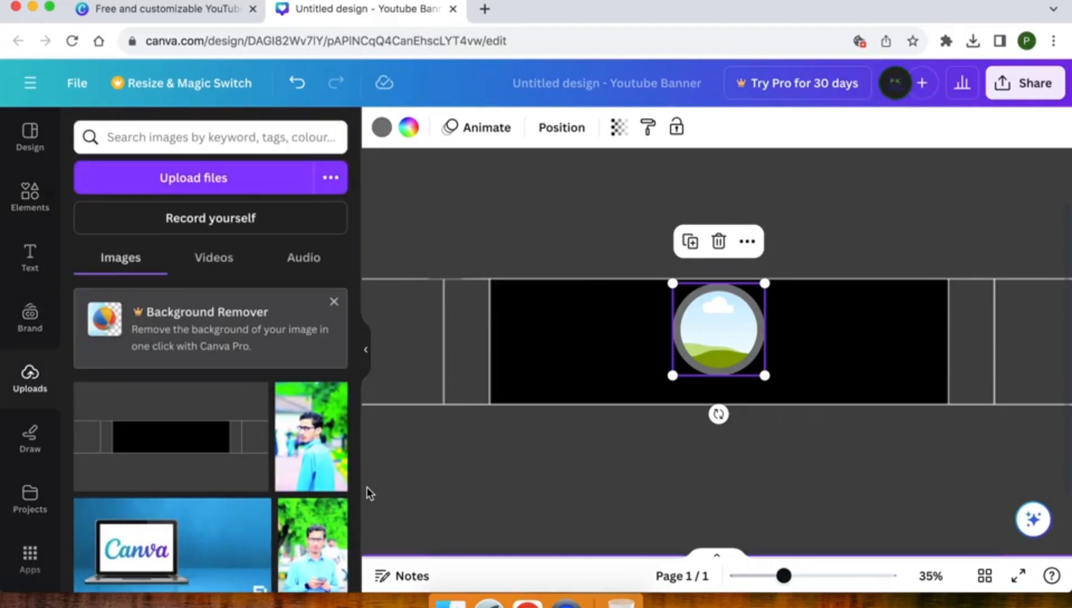
pyautogui.scroll(-3, 319, 486)
pyautogui.moveTo(315, 479); pyautogui.dragTo(720, 337)
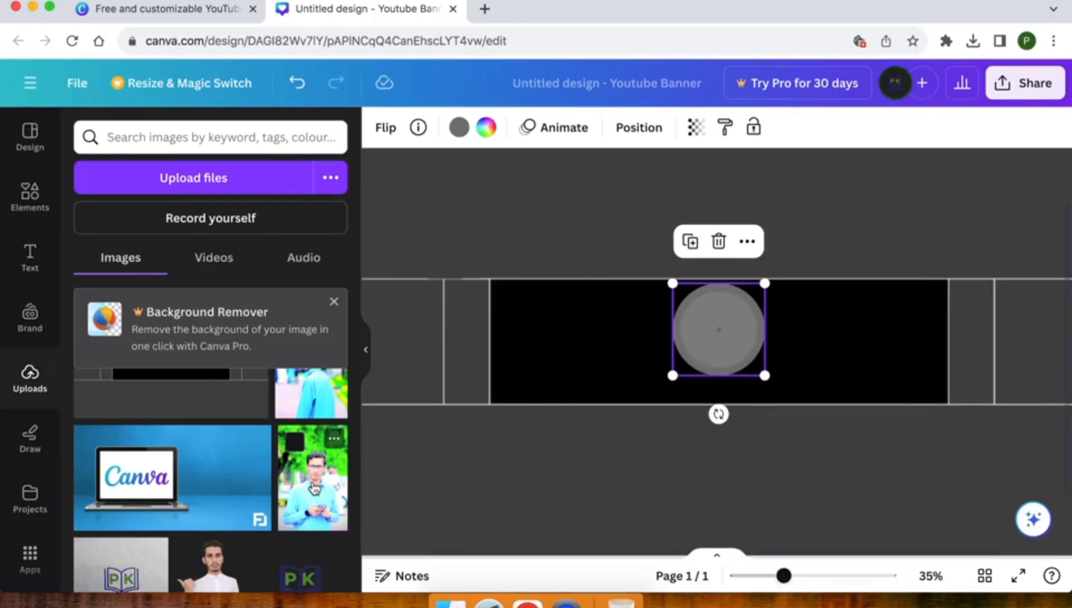
pyautogui.click(315, 487)
pyautogui.moveTo(712, 310)
pyautogui.mouseDown()
pyautogui.moveTo(871, 316)
pyautogui.moveTo(723, 327)
pyautogui.mouseUp()
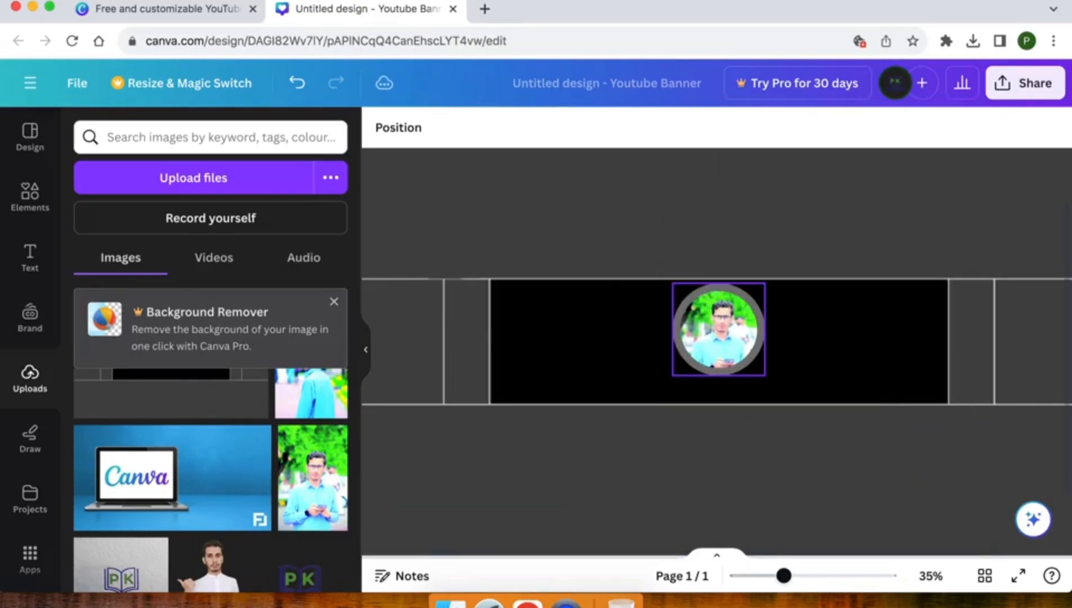
pyautogui.click(701, 322)
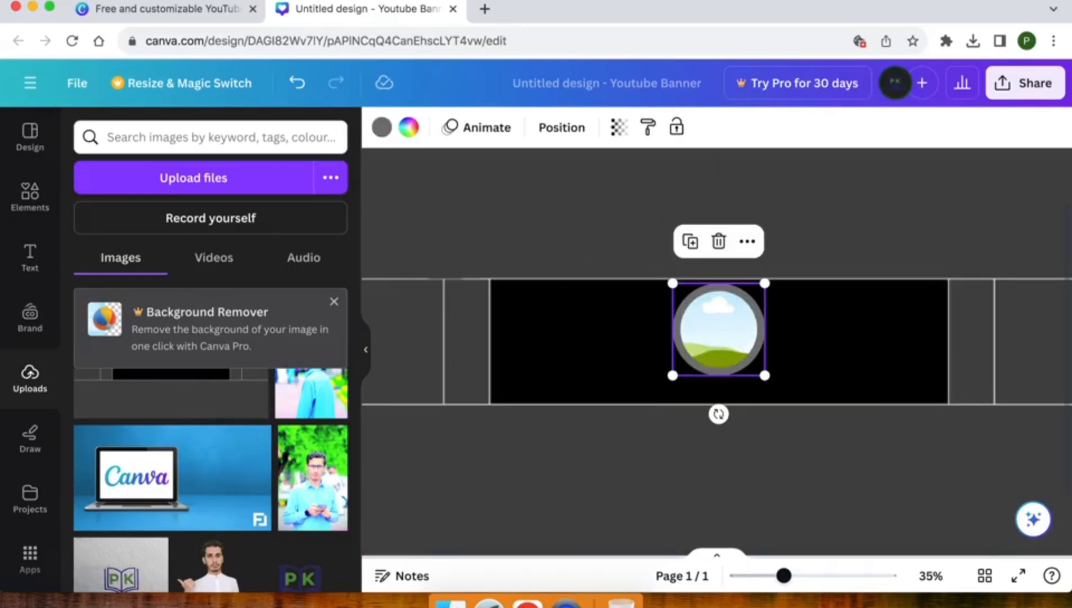
pyautogui.press('super+z')
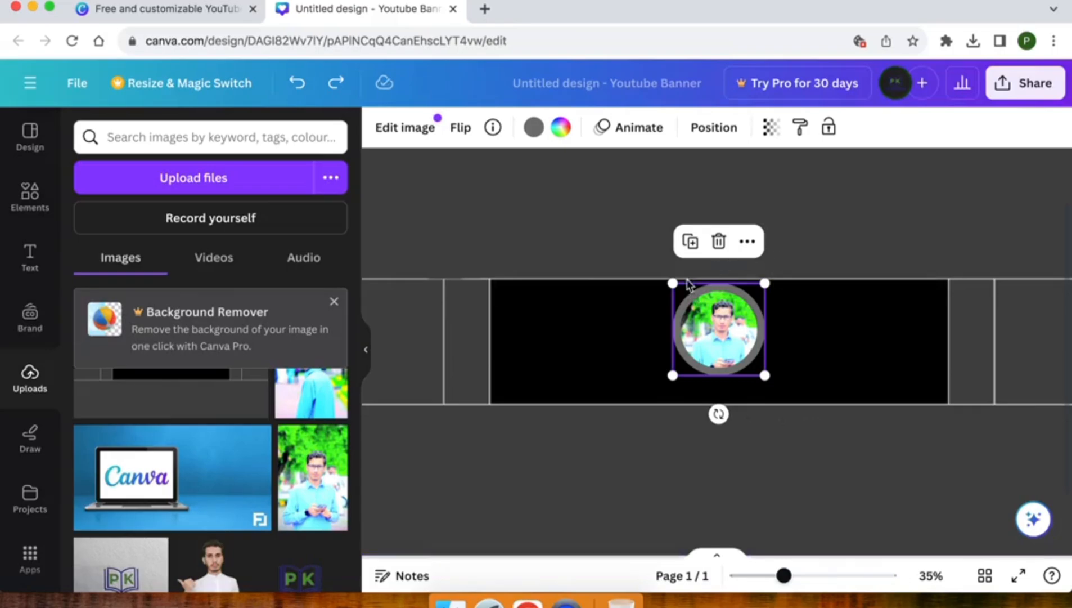
# Step: Change the circle frame's border colour from grey to a blue swatch
pyautogui.click(533, 129)
pyautogui.scroll(-2, 151, 332)
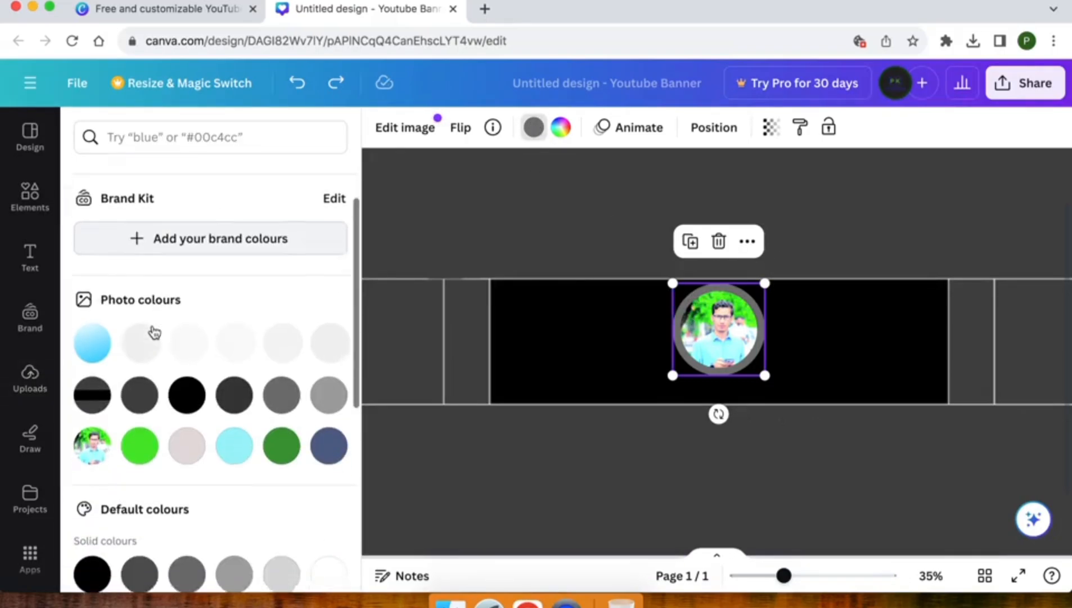
pyautogui.scroll(-1, 152, 333)
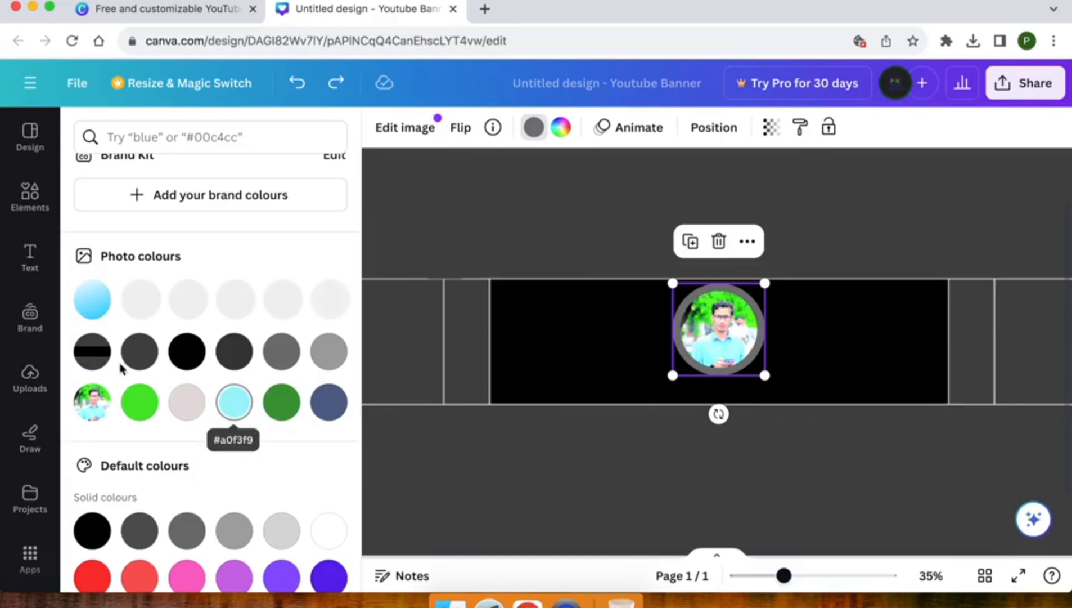
pyautogui.scroll(-3, 215, 414)
pyautogui.click(282, 494)
pyautogui.scroll(5, 283, 498)
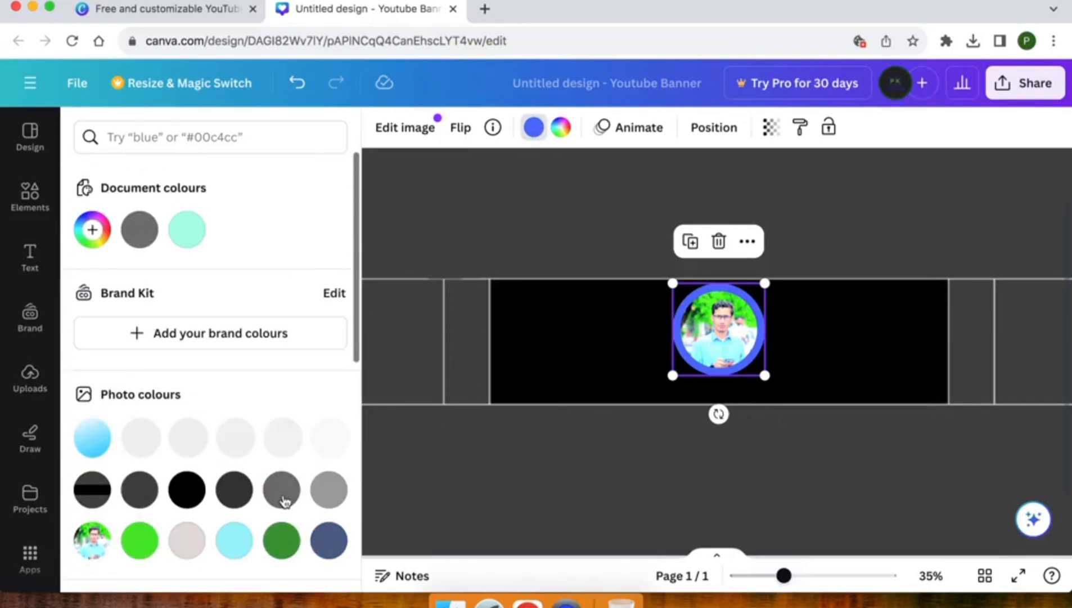
pyautogui.click(644, 249)
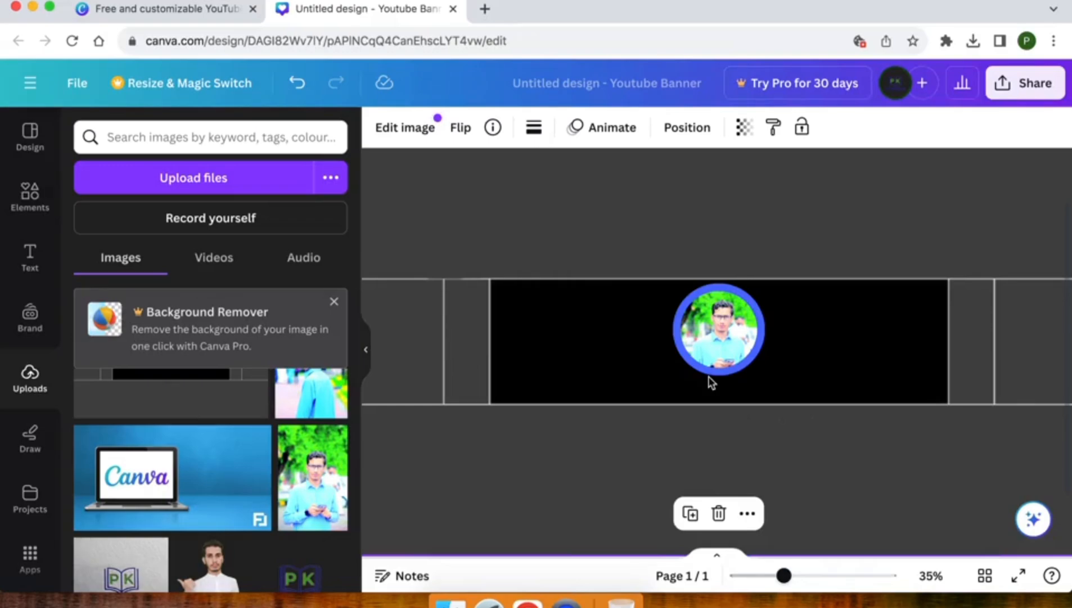
# Step: Add a heading with the channel owner's name and set it to uppercase
pyautogui.click(31, 260)
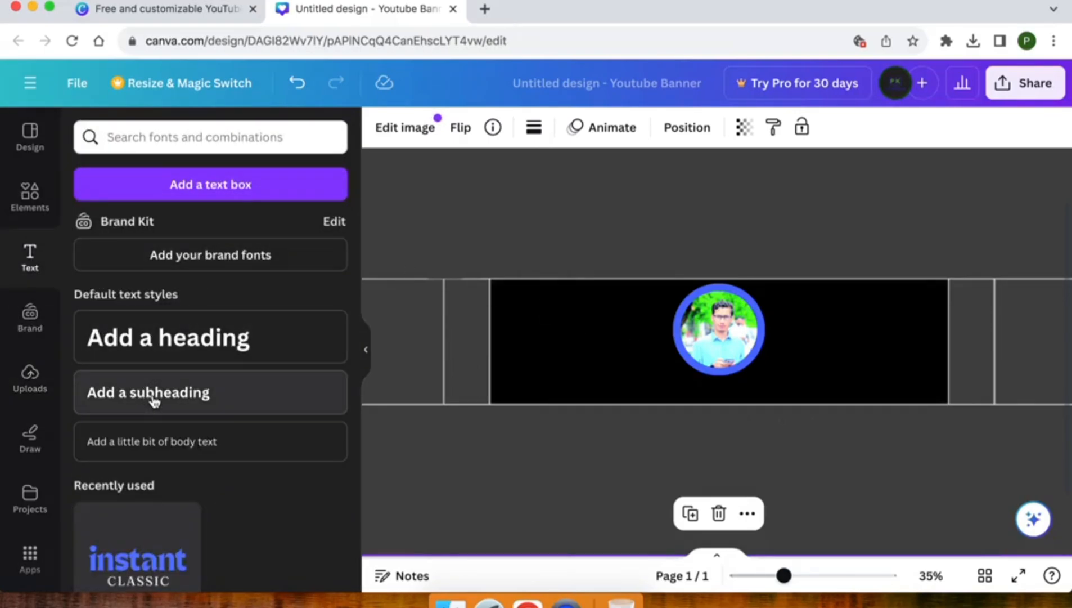
pyautogui.click(286, 341)
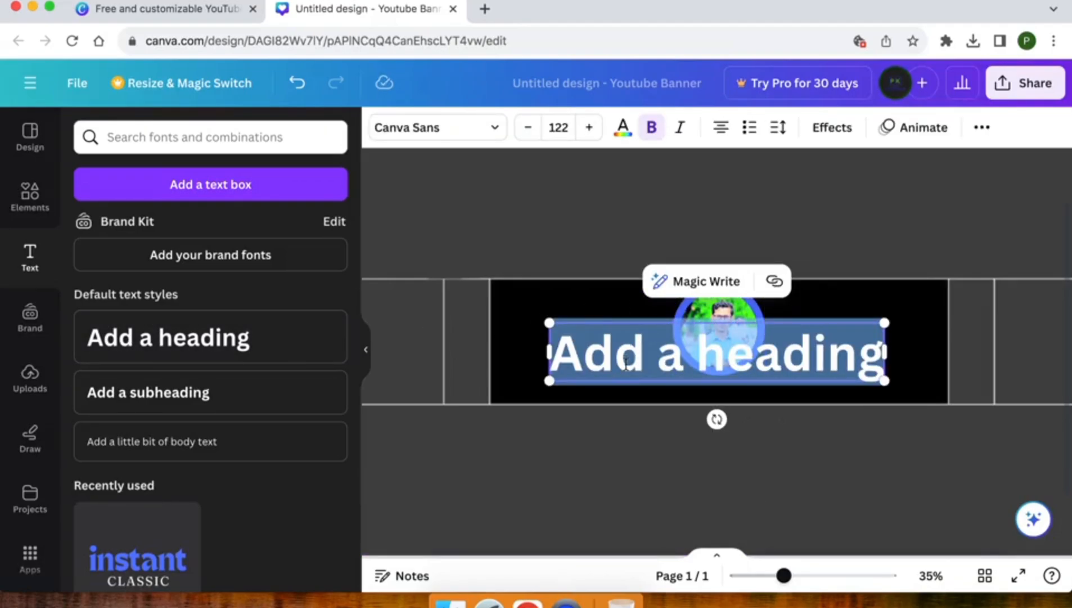
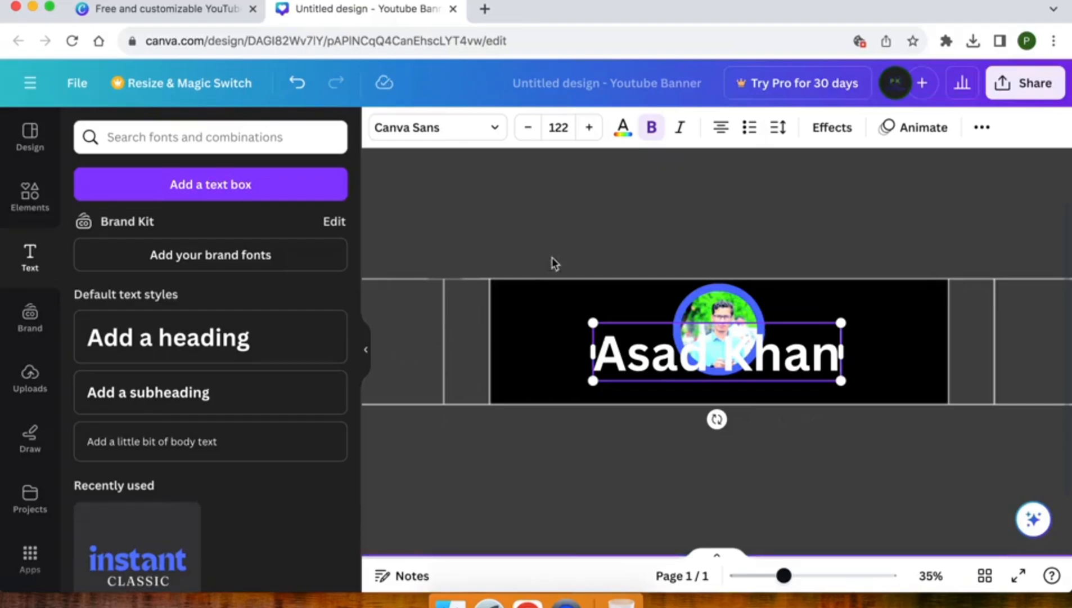
pyautogui.click(567, 303)
pyautogui.click(641, 366)
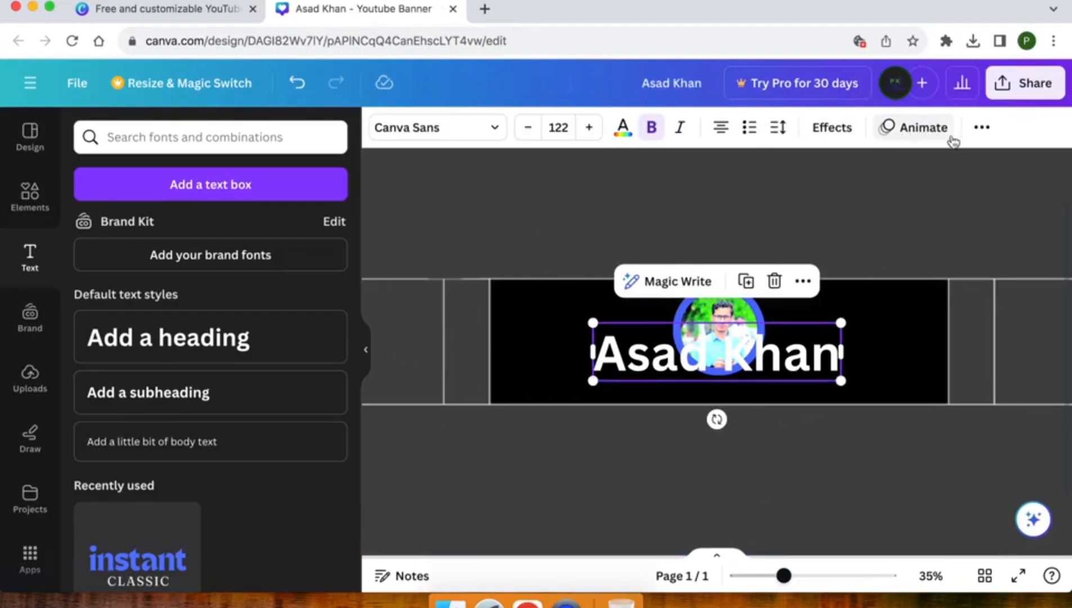
pyautogui.click(982, 128)
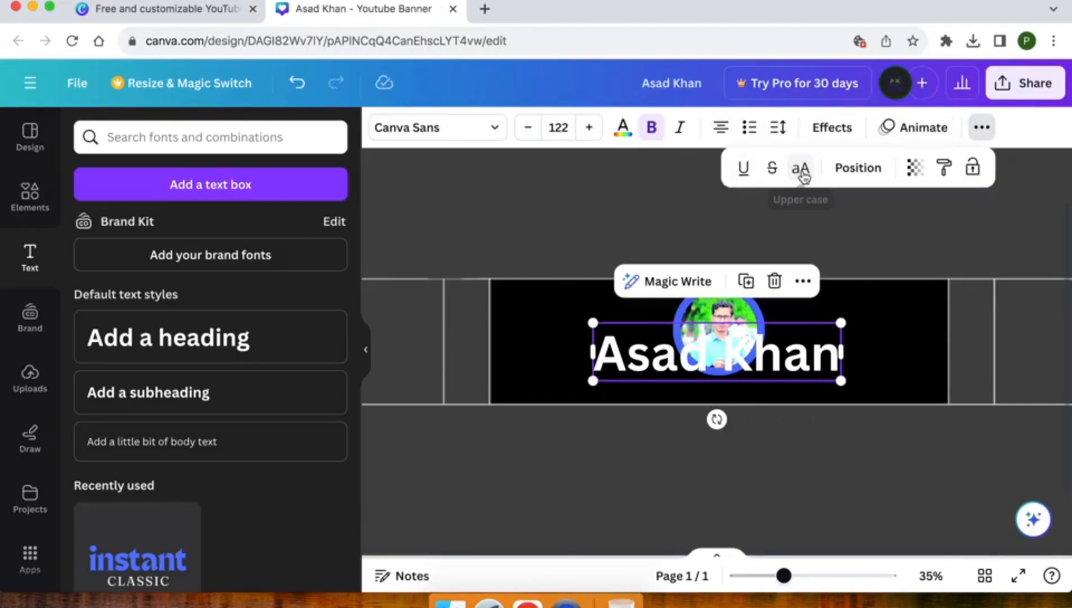
pyautogui.click(803, 176)
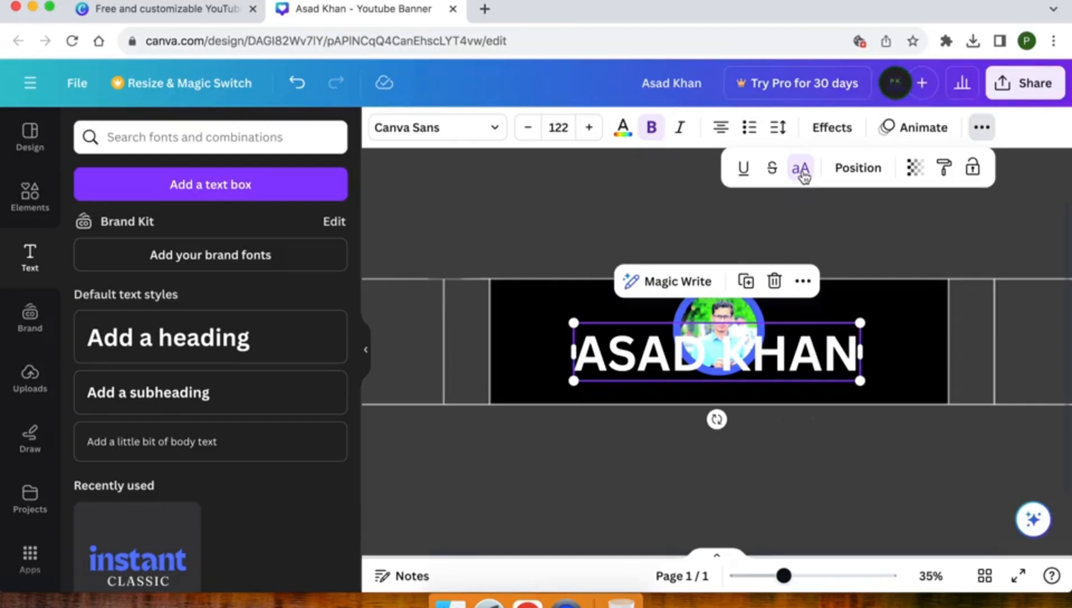
pyautogui.click(619, 225)
# Step: Shrink the name heading and centre it just below the circular photo
pyautogui.click(583, 334)
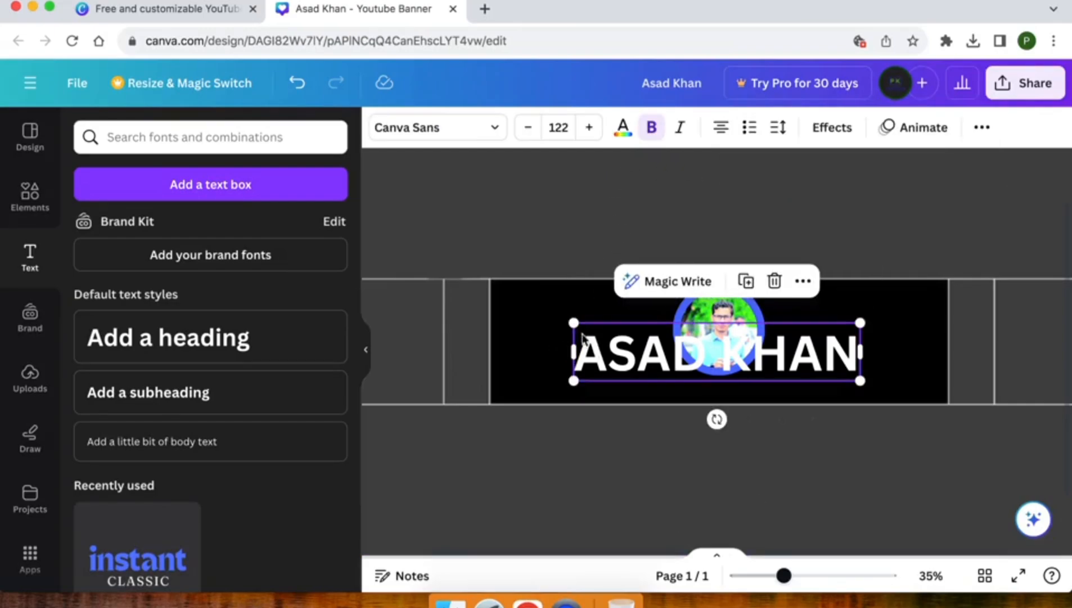
pyautogui.moveTo(573, 323); pyautogui.dragTo(752, 395)
pyautogui.moveTo(825, 418); pyautogui.dragTo(733, 439)
pyautogui.press('Down')
pyautogui.press('Down')
pyautogui.press('Down')
pyautogui.press('Down')
pyautogui.press('Down')
pyautogui.press('Down')
pyautogui.press('Down')
pyautogui.press('Down')
pyautogui.press('Down')
pyautogui.press('Down')
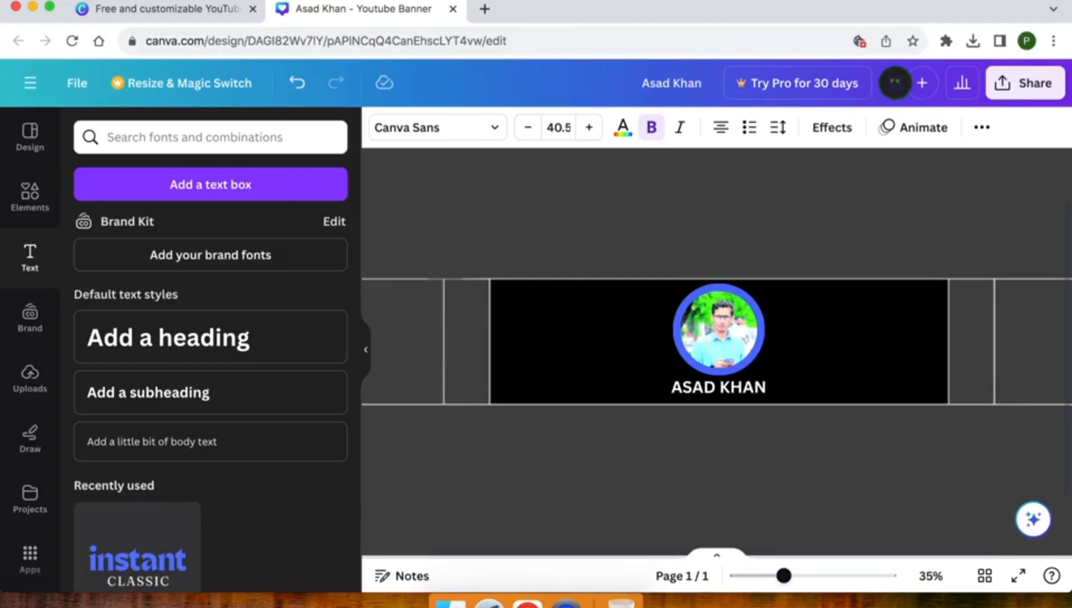
pyautogui.press('Down')
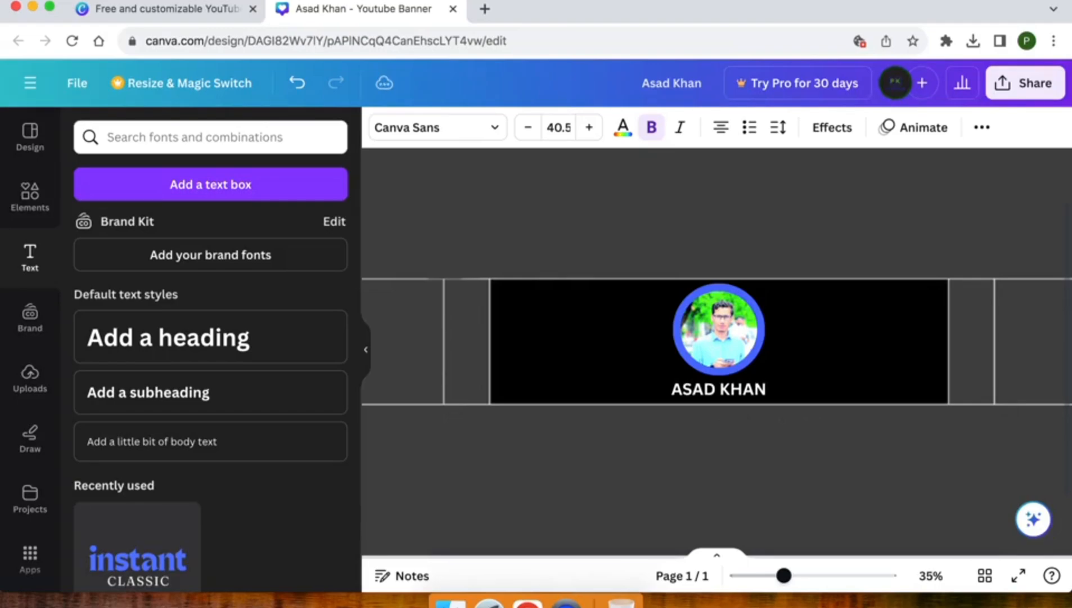
pyautogui.click(592, 402)
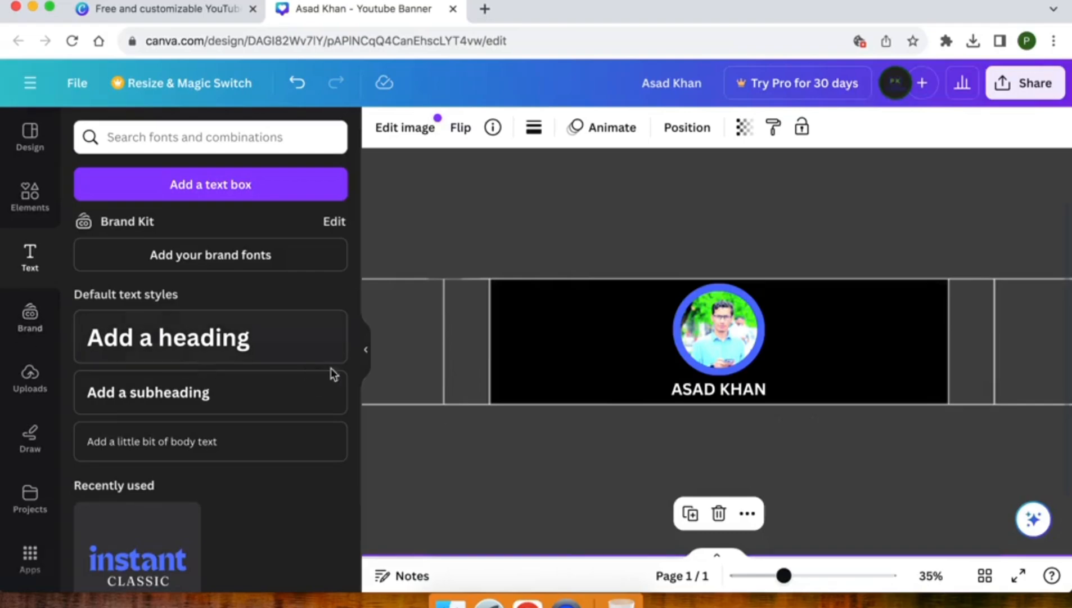
# Step: Search Elements graphics for '3 lines', add the three-stroke graphic, and colour it white
pyautogui.click(31, 193)
pyautogui.tripleClick(143, 138)
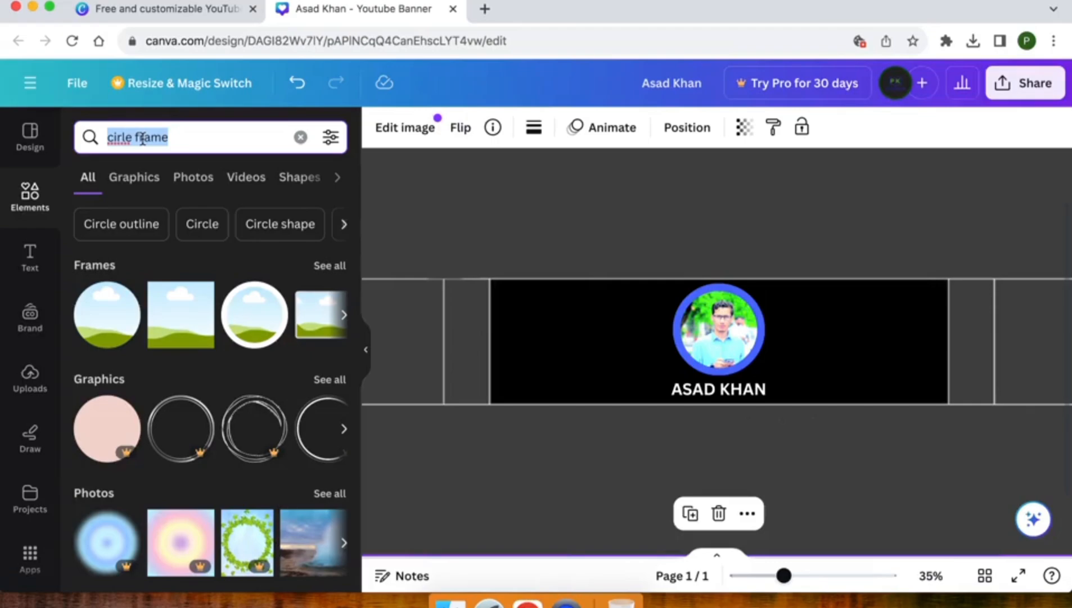
pyautogui.write('3 lines')
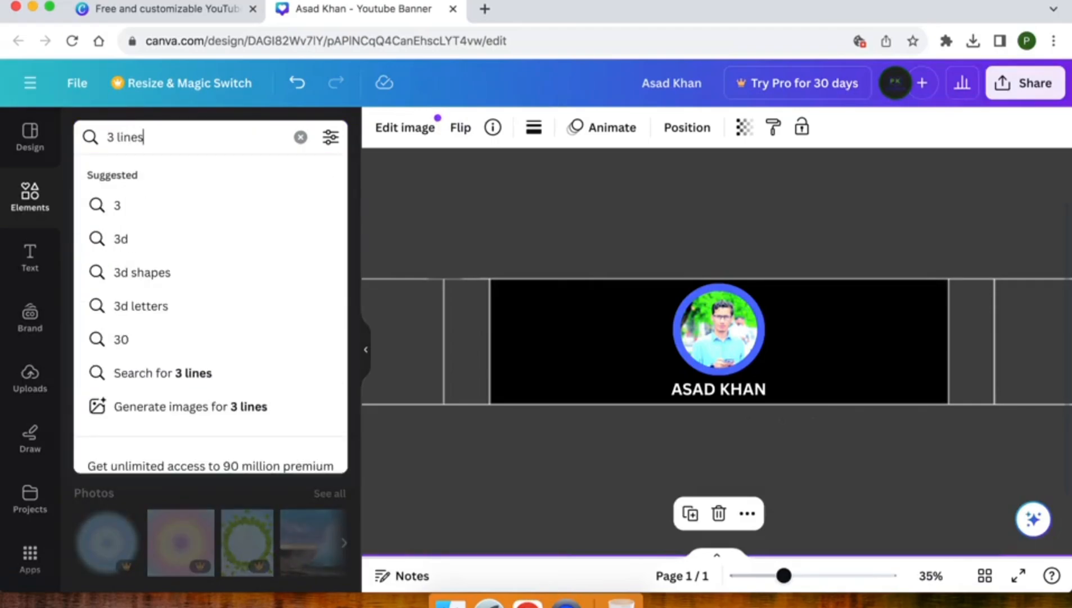
pyautogui.press('Return')
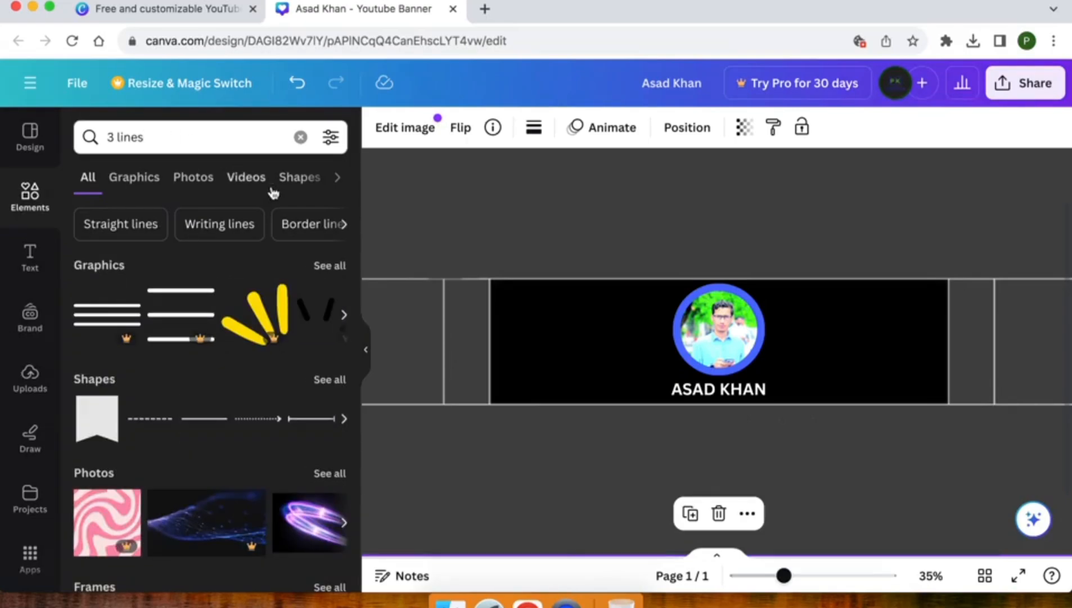
pyautogui.click(331, 266)
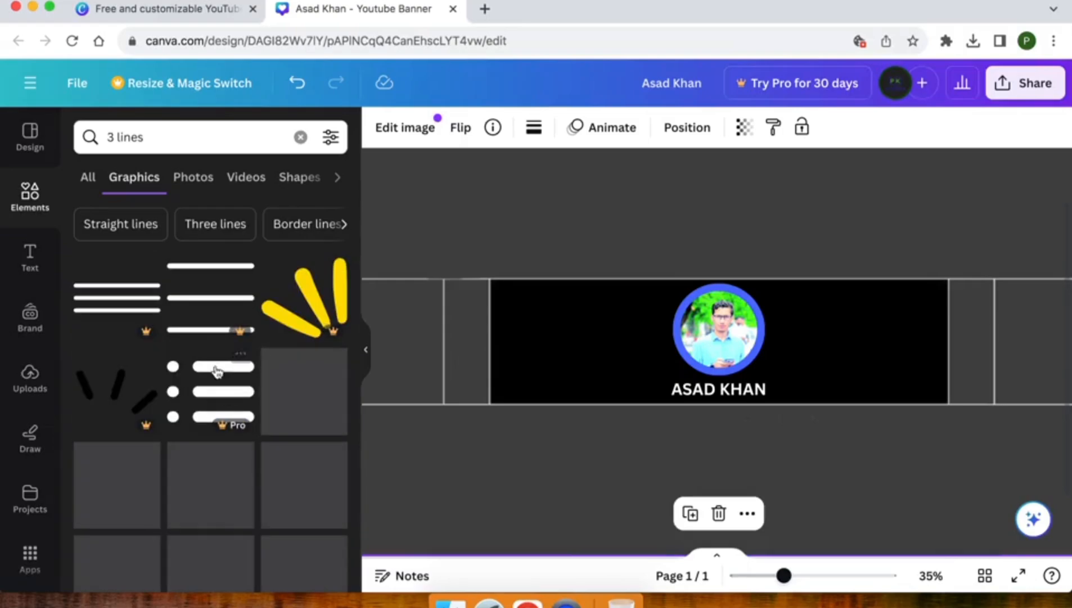
pyautogui.scroll(-3, 186, 438)
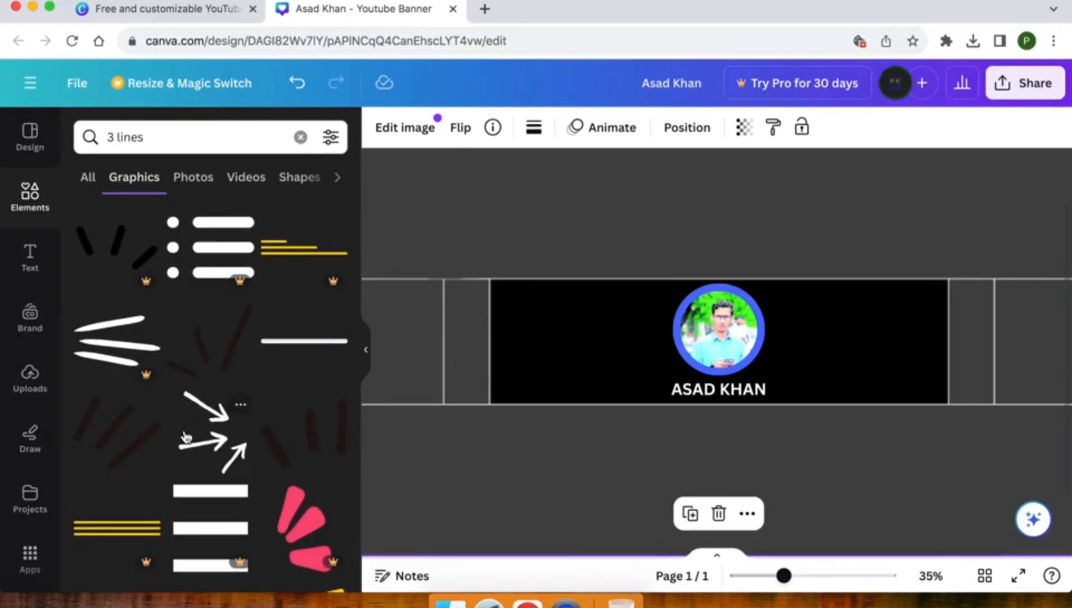
pyautogui.click(119, 446)
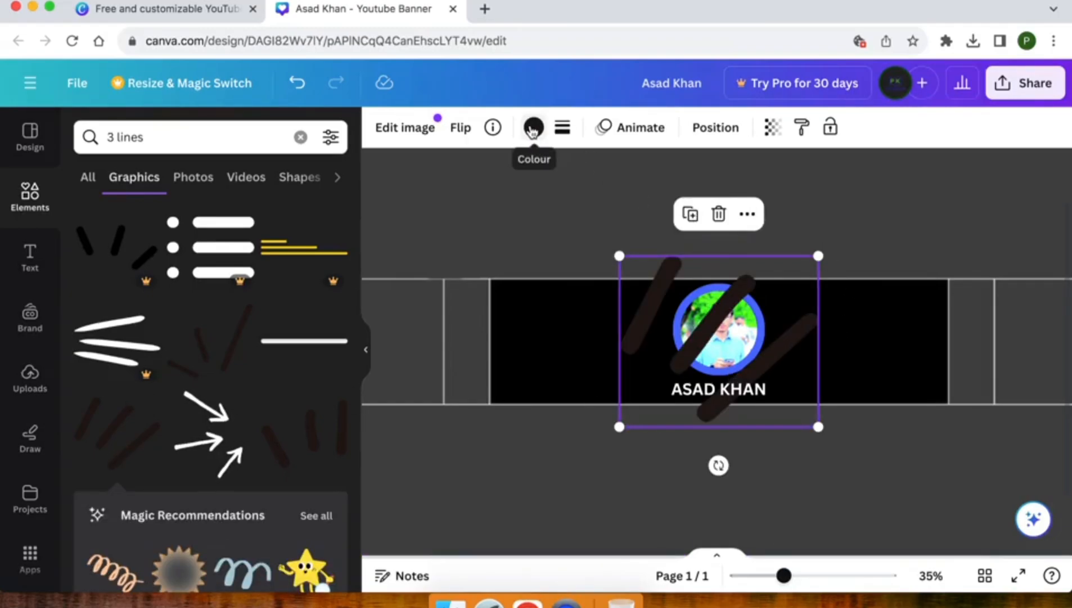
pyautogui.click(532, 128)
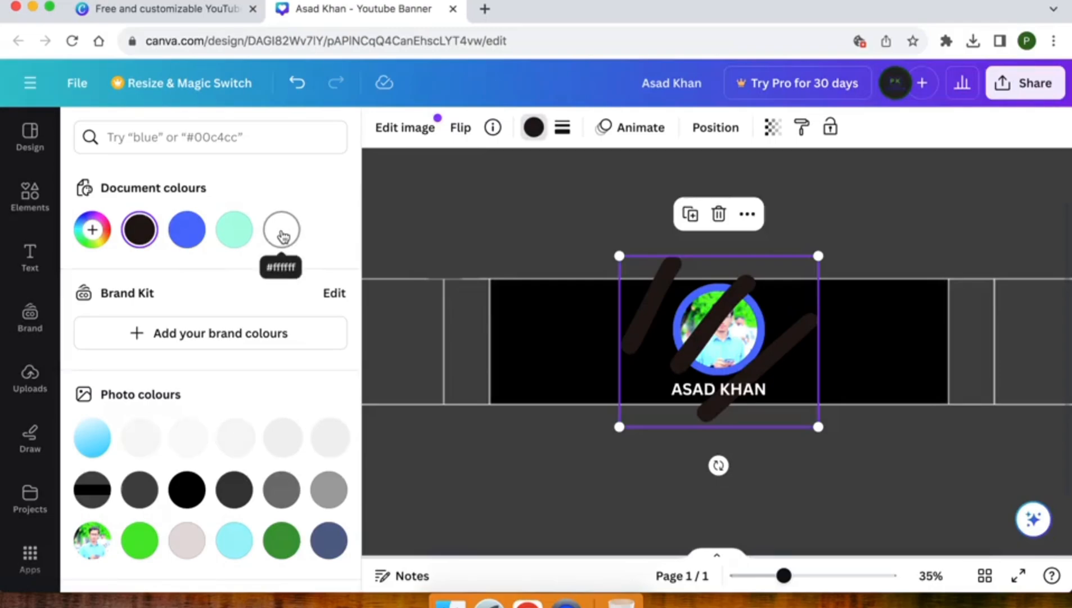
pyautogui.click(282, 230)
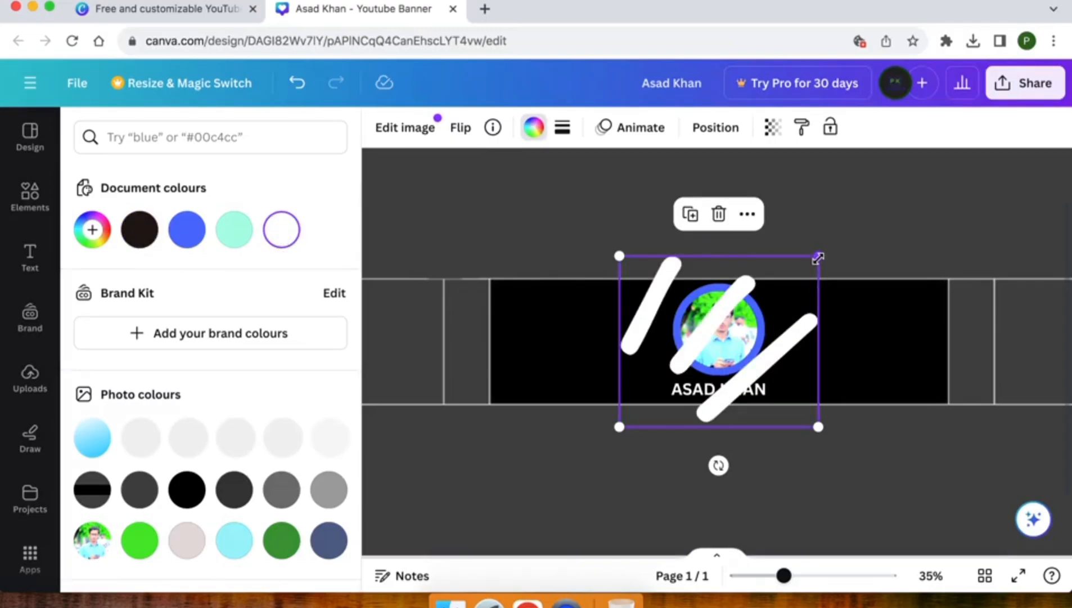
# Step: Shrink the white strokes and place them just right of the channel name
pyautogui.moveTo(818, 256)
pyautogui.mouseDown()
pyautogui.moveTo(644, 327)
pyautogui.moveTo(587, 339)
pyautogui.mouseUp()
pyautogui.moveTo(664, 404)
pyautogui.mouseDown()
pyautogui.moveTo(854, 365)
pyautogui.moveTo(821, 355)
pyautogui.moveTo(806, 378)
pyautogui.moveTo(782, 368)
pyautogui.mouseUp()
pyautogui.moveTo(791, 424); pyautogui.dragTo(790, 422)
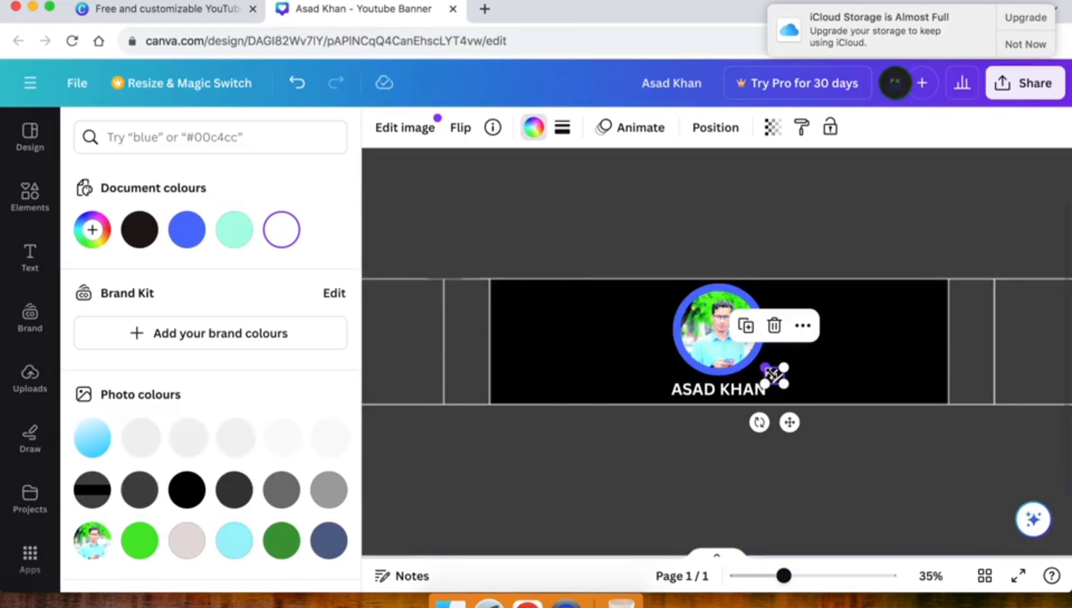
# Step: Duplicate the strokes, flip the copy horizontally, and rotate it beside the name's left side
pyautogui.rightClick(776, 384)
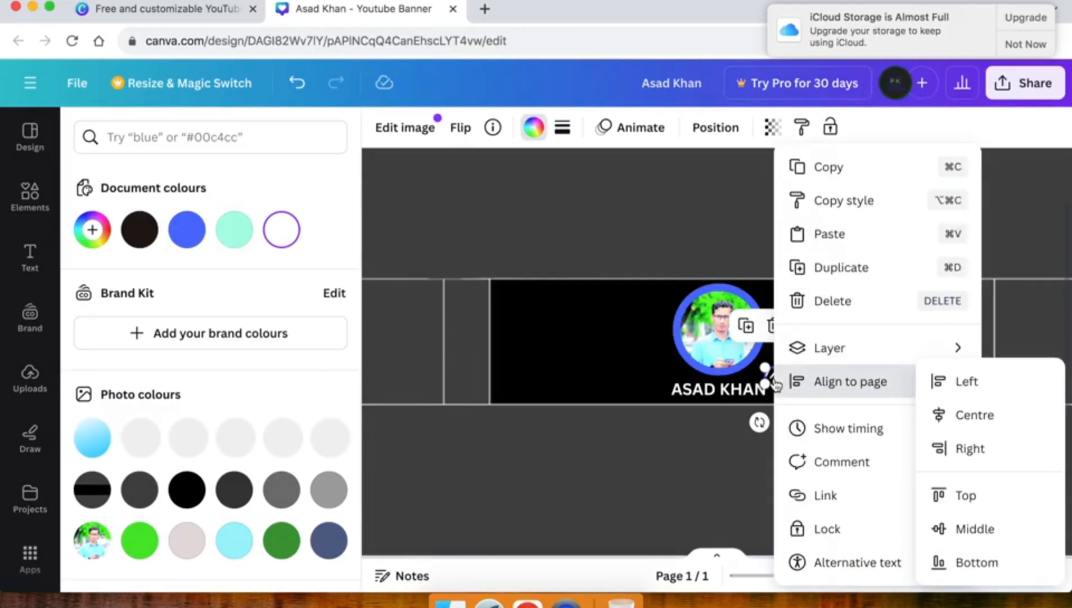
pyautogui.click(823, 267)
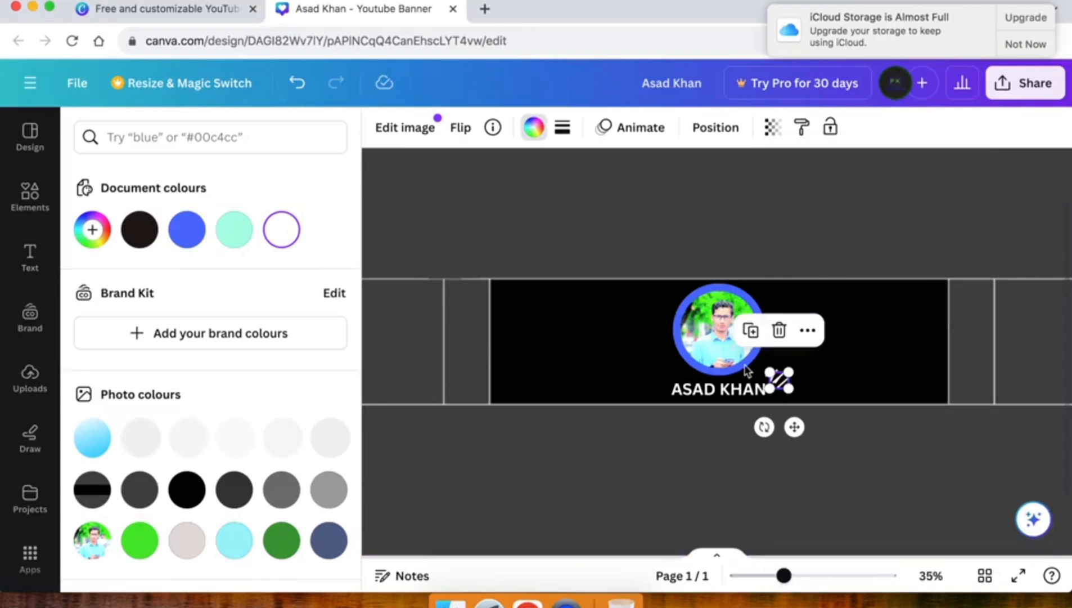
pyautogui.moveTo(711, 378); pyautogui.dragTo(660, 378)
pyautogui.press('super+z')
pyautogui.moveTo(780, 380); pyautogui.dragTo(655, 387)
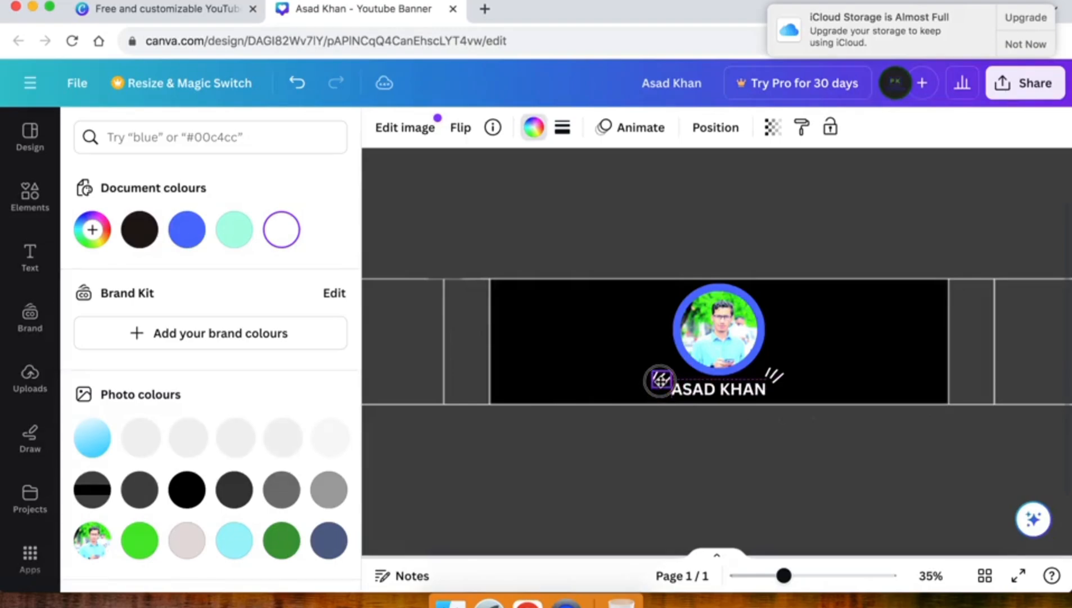
pyautogui.click(460, 126)
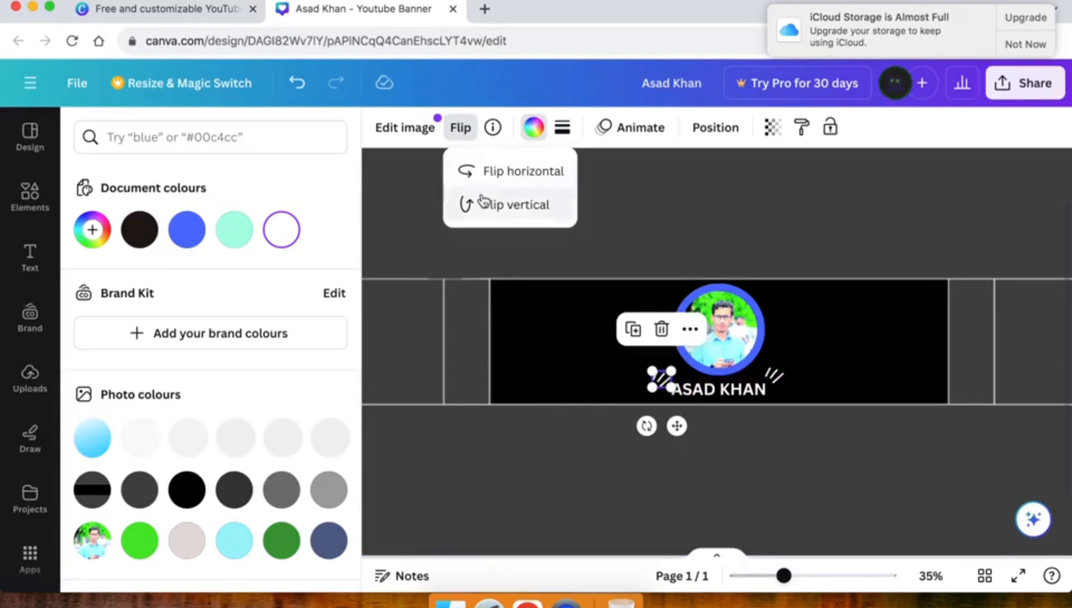
pyautogui.click(493, 176)
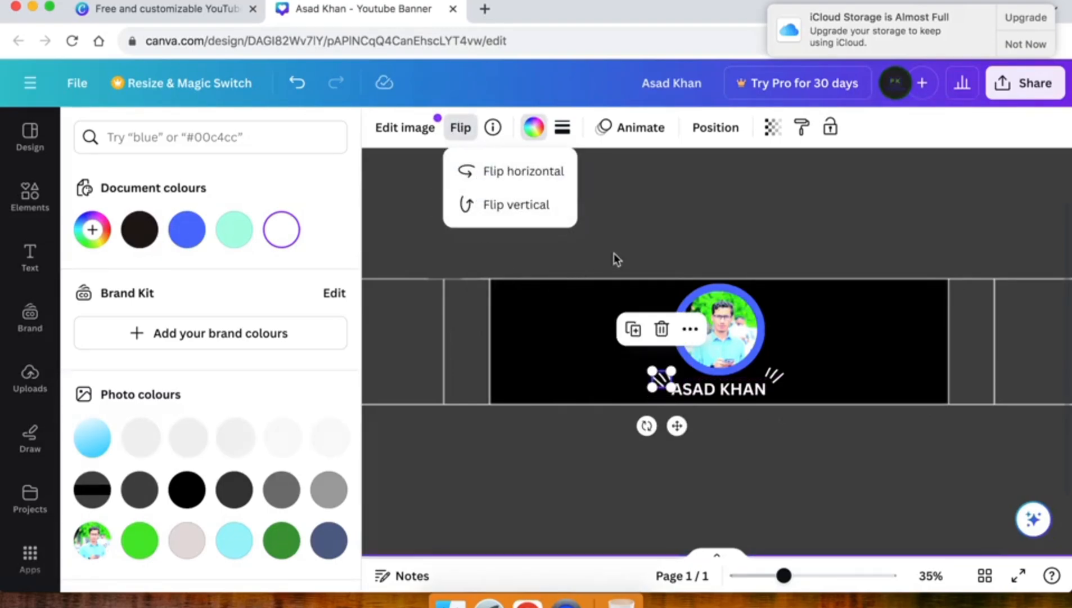
pyautogui.moveTo(677, 424); pyautogui.dragTo(696, 446)
pyautogui.moveTo(663, 379); pyautogui.dragTo(660, 386)
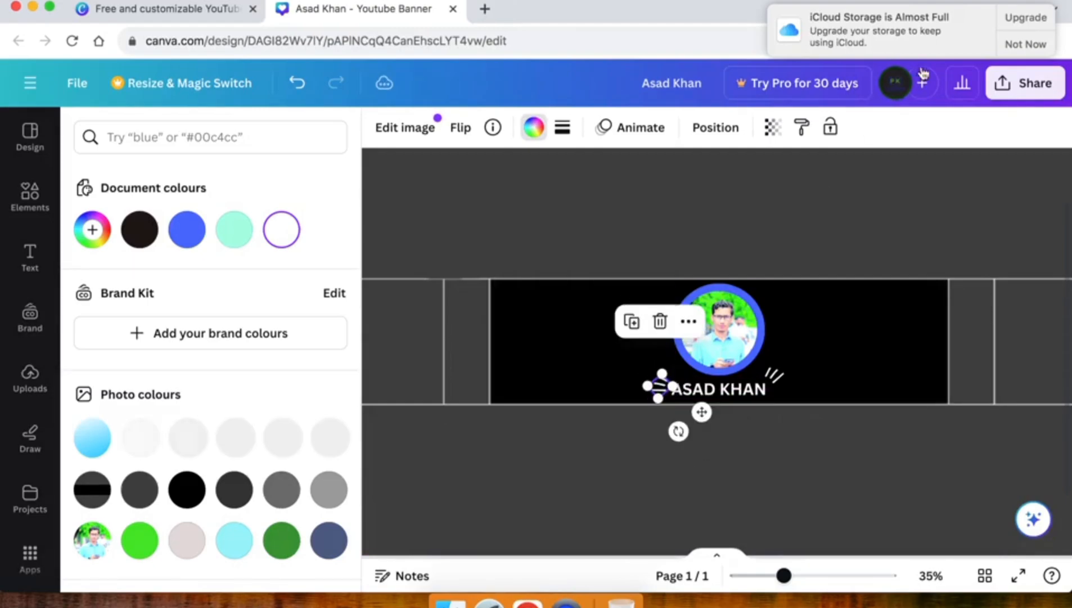
pyautogui.click(1036, 45)
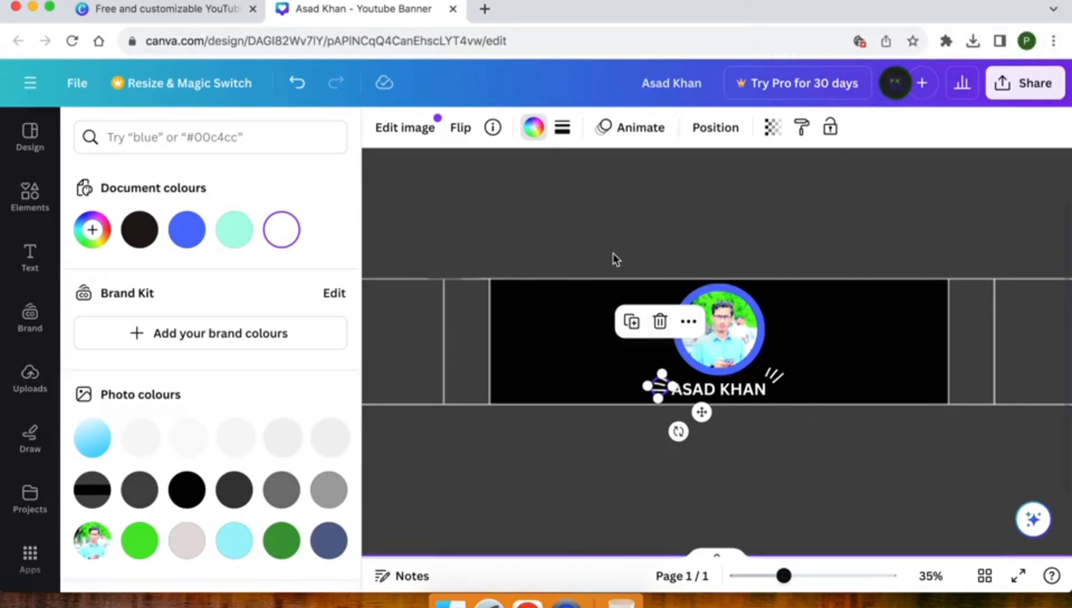
pyautogui.press('Escape')
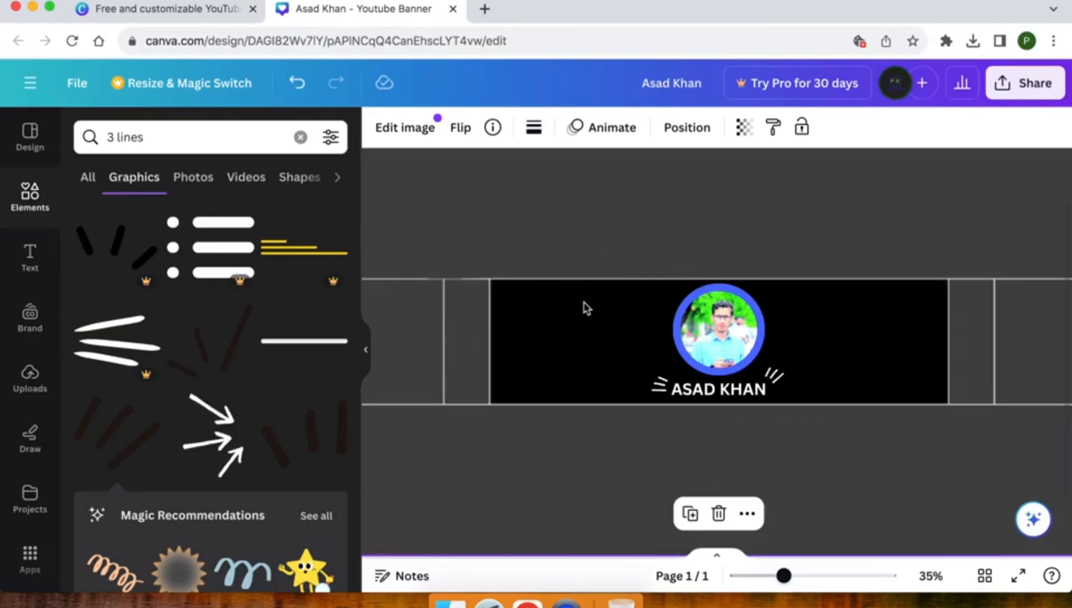
pyautogui.click(143, 137)
pyautogui.tripleClick(144, 137)
pyautogui.write('subsc')
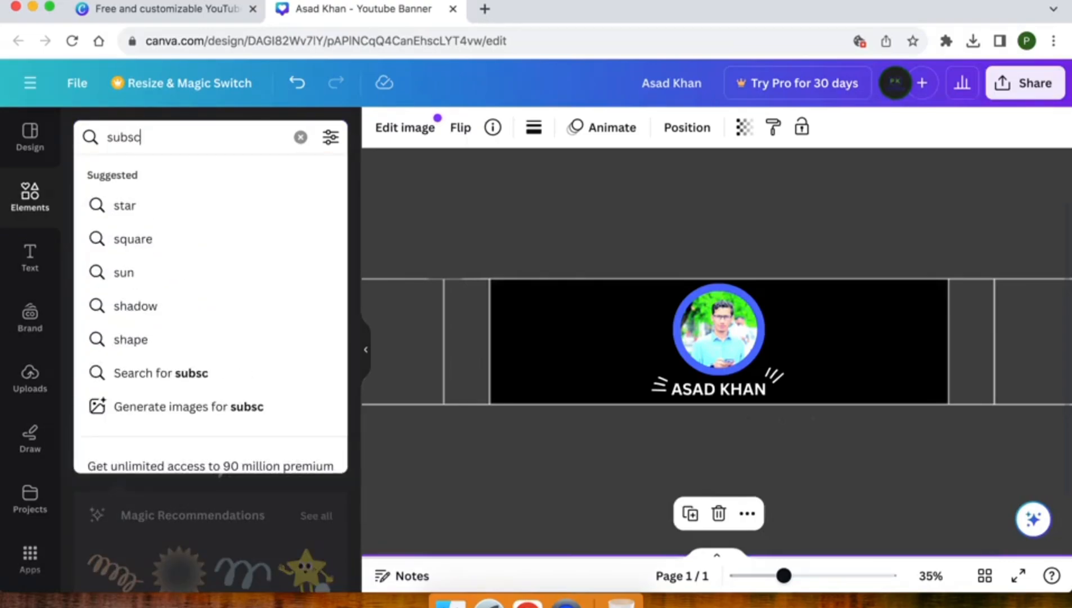
pyautogui.write('ribe')
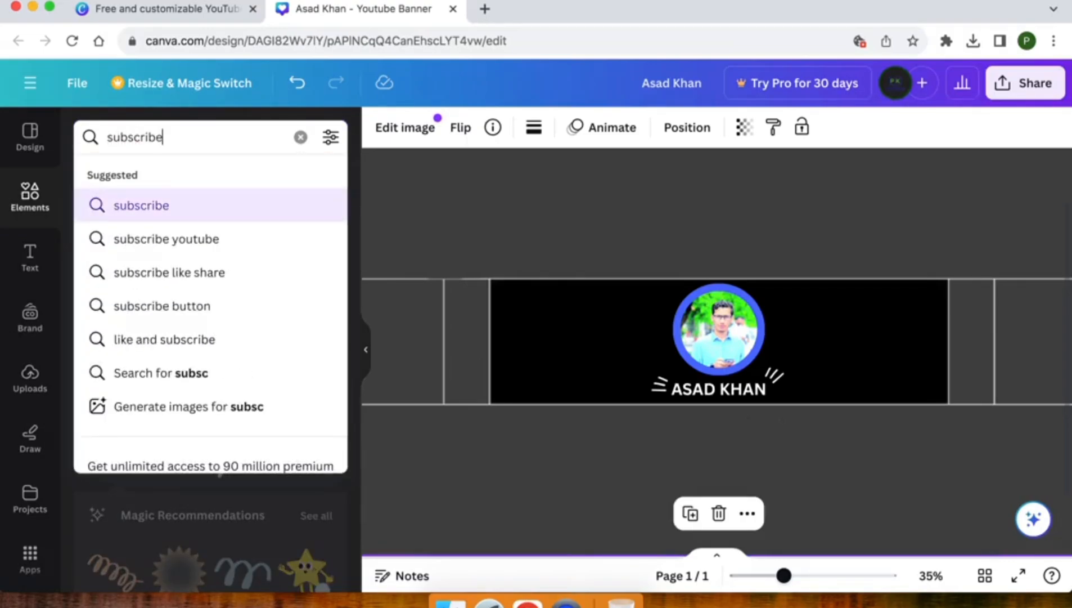
pyautogui.press('Return')
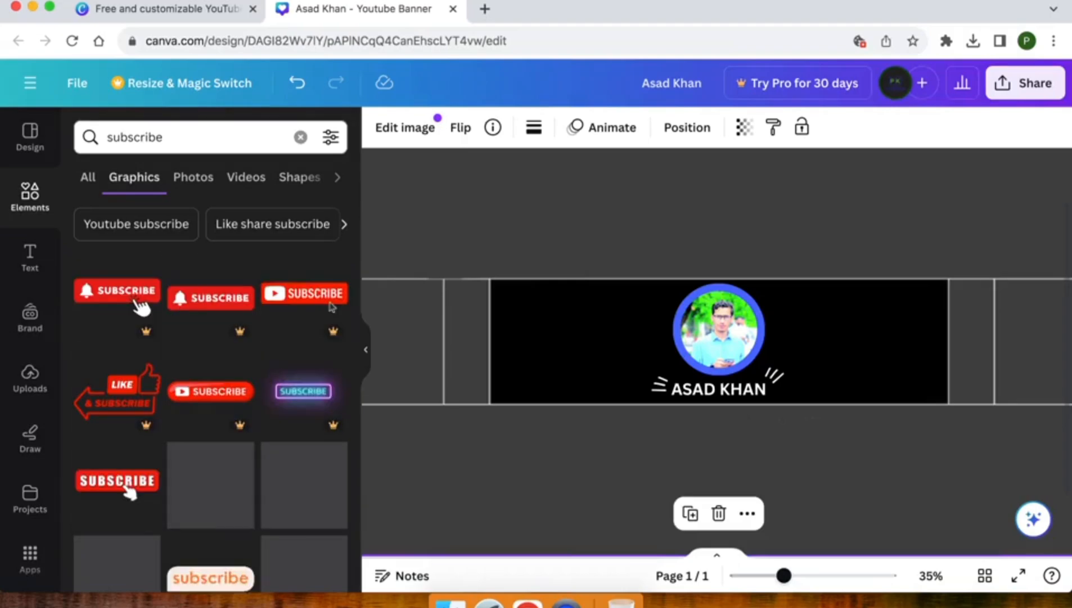
pyautogui.scroll(-3, 211, 394)
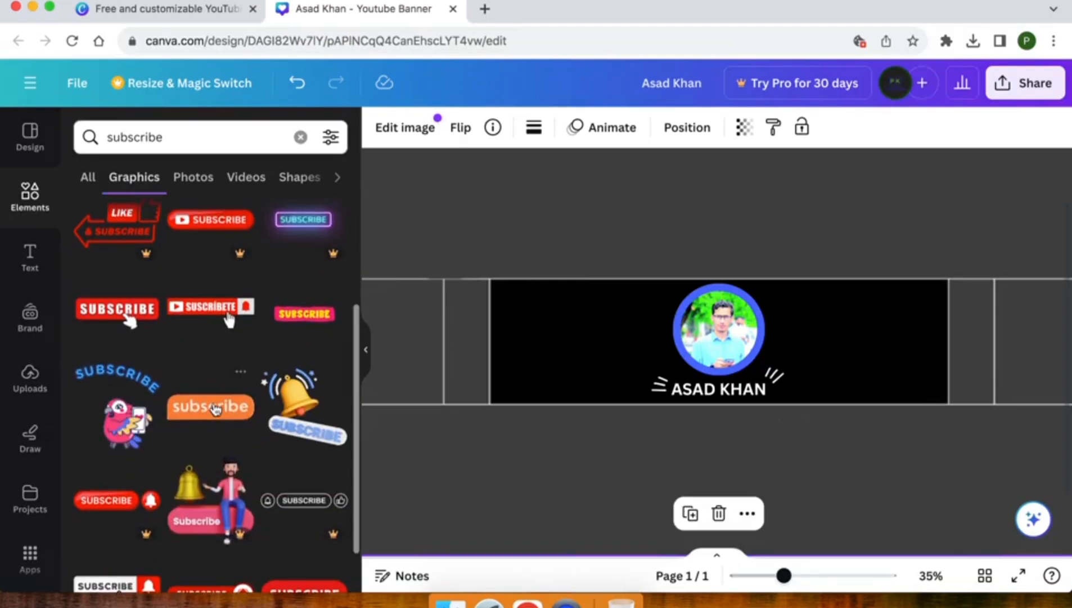
pyautogui.scroll(-5, 215, 403)
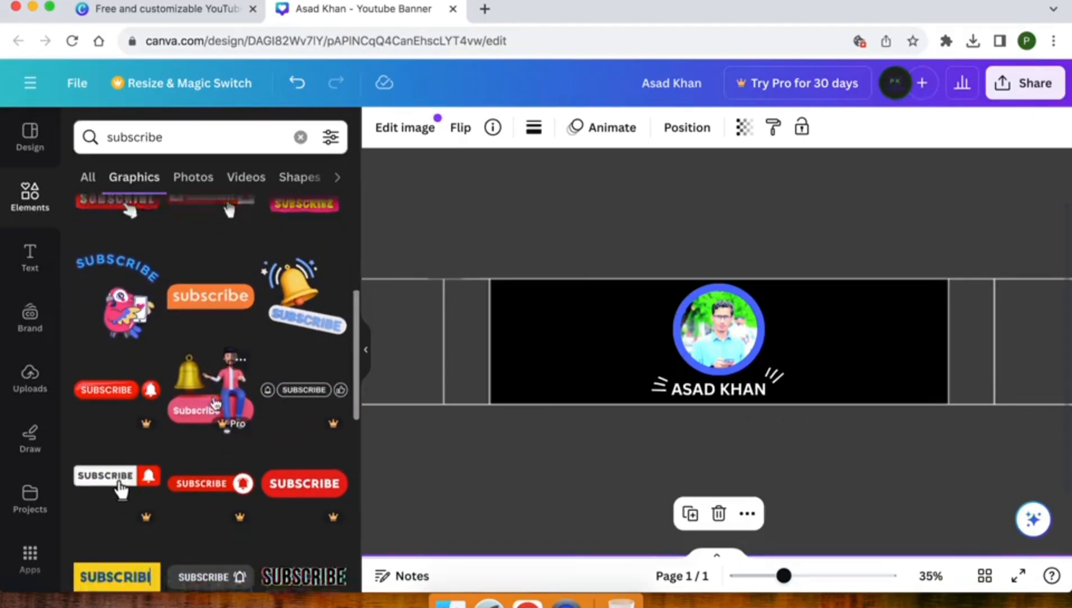
pyautogui.scroll(-2, 216, 403)
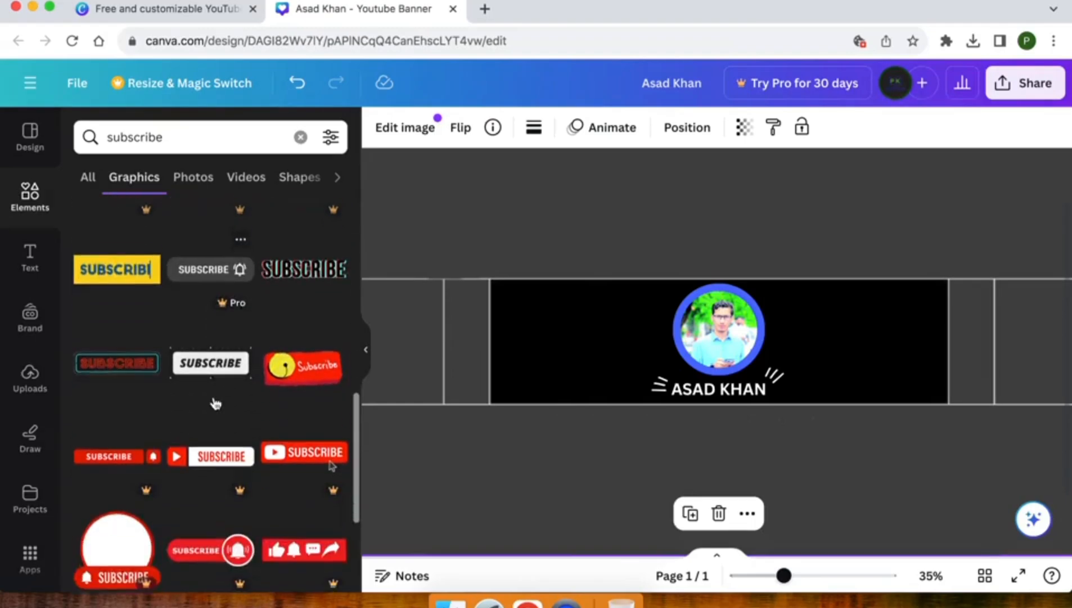
pyautogui.scroll(10, 214, 403)
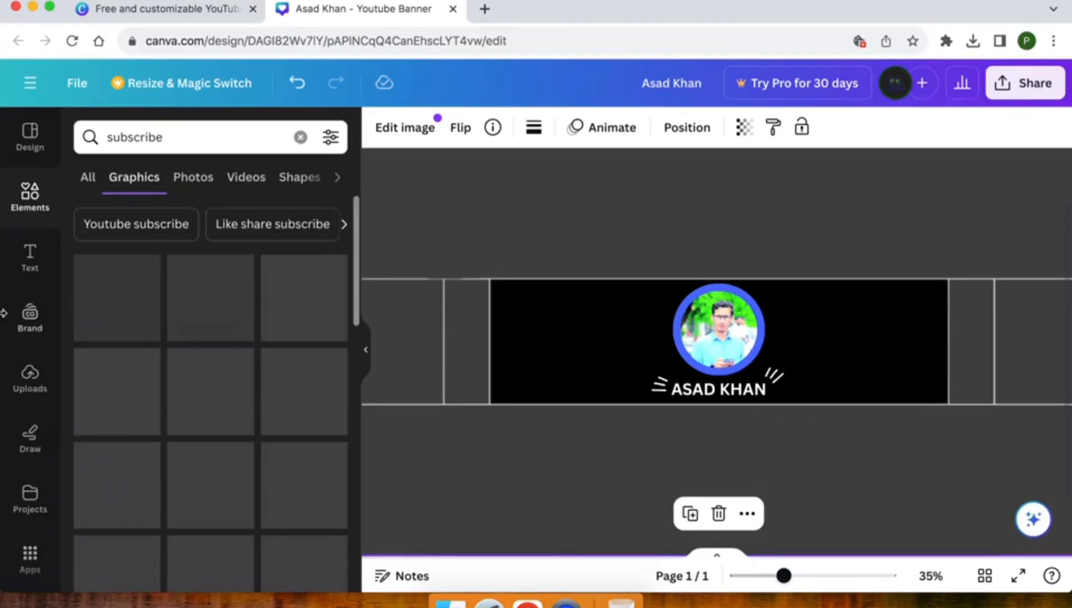
# Step: Add a subheading reading 'Subscribe! now!', shrink it, and move it to the banner's lower right
pyautogui.click(31, 259)
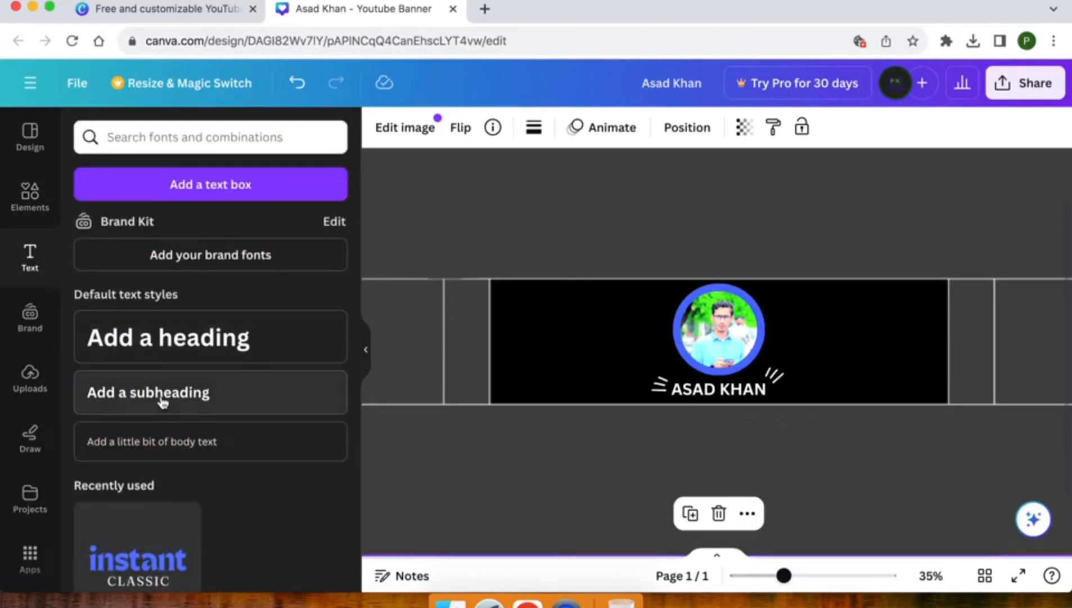
pyautogui.click(168, 390)
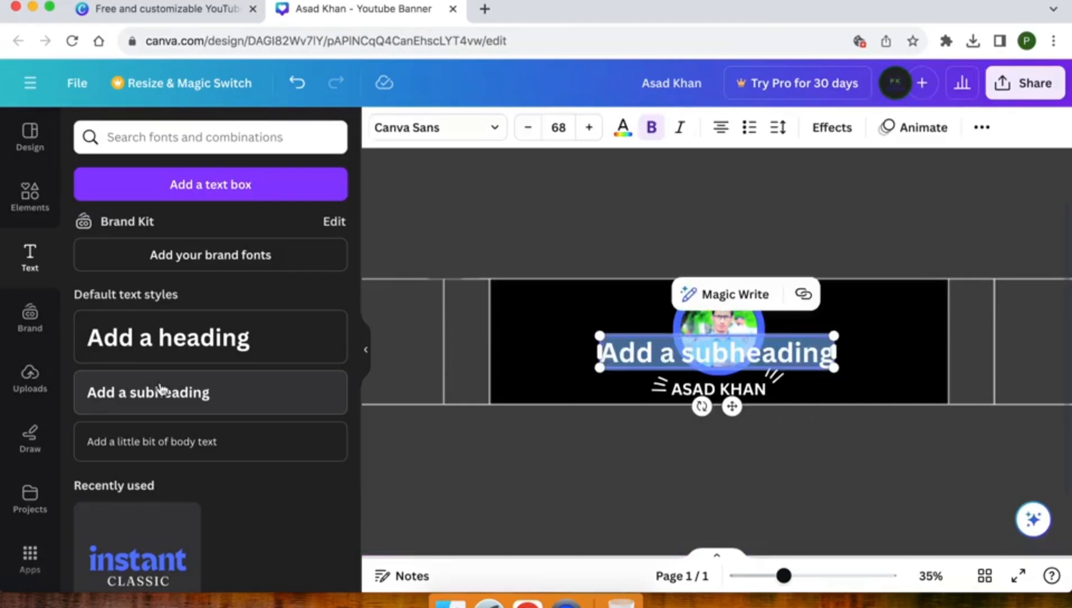
pyautogui.press('BackSpace')
pyautogui.write('Subs')
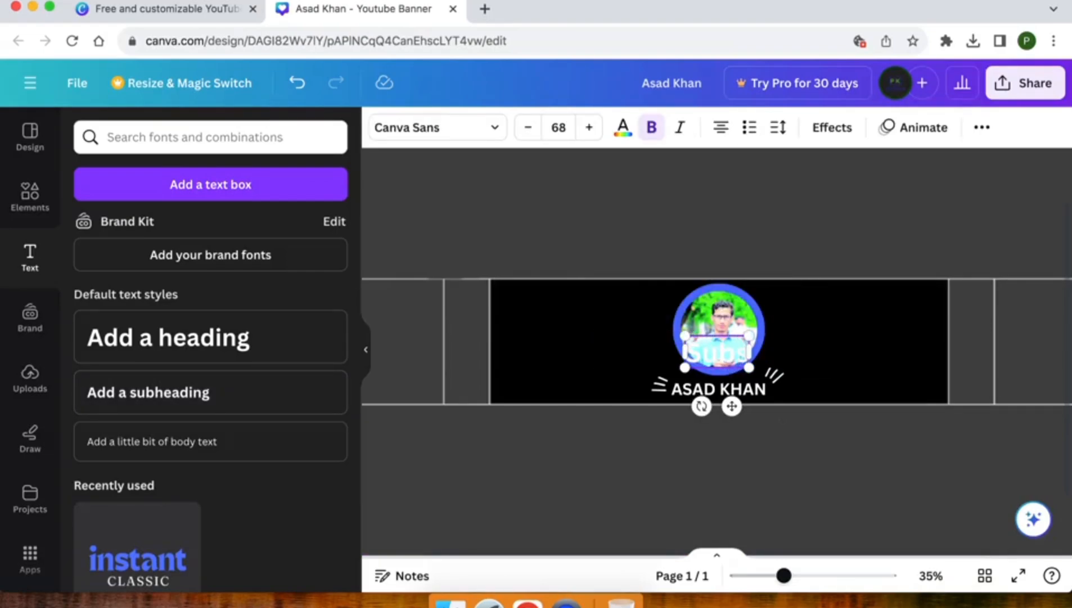
pyautogui.write('cribe! no')
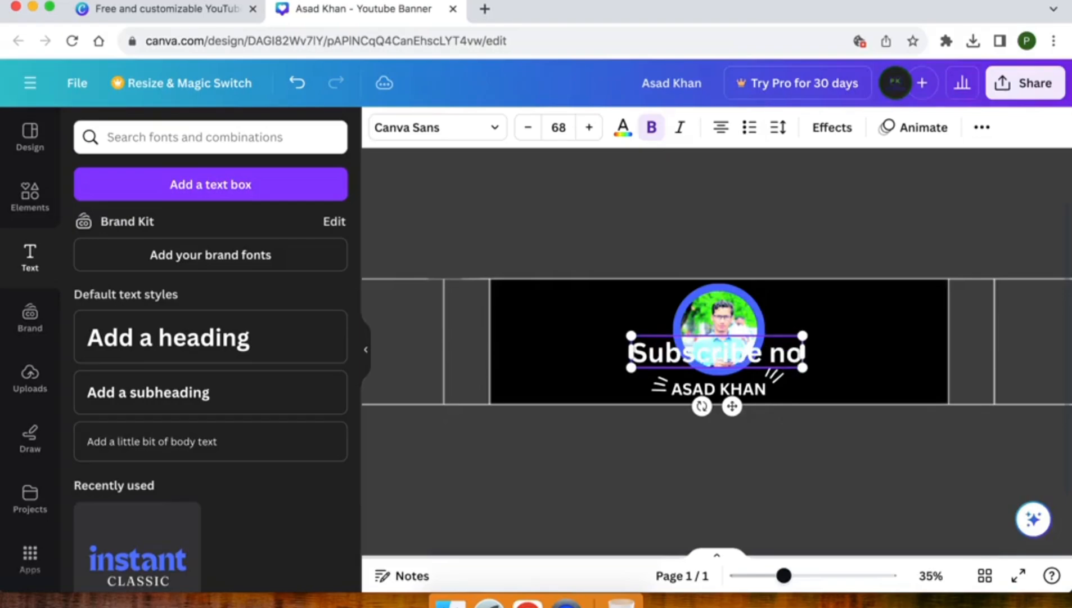
pyautogui.write('w!')
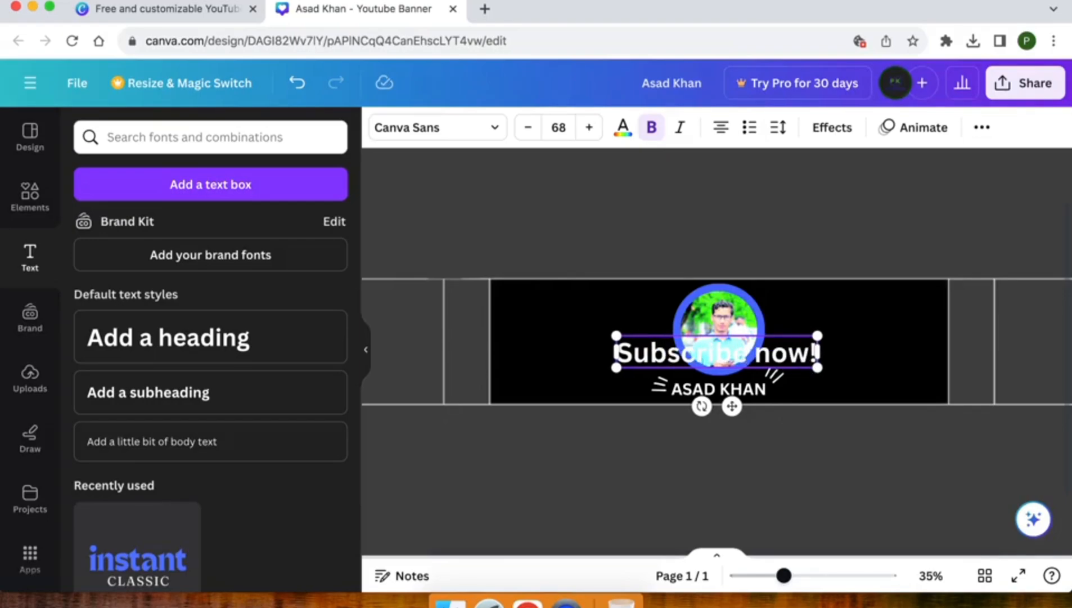
pyautogui.moveTo(616, 336); pyautogui.dragTo(693, 348)
pyautogui.moveTo(773, 403); pyautogui.dragTo(884, 432)
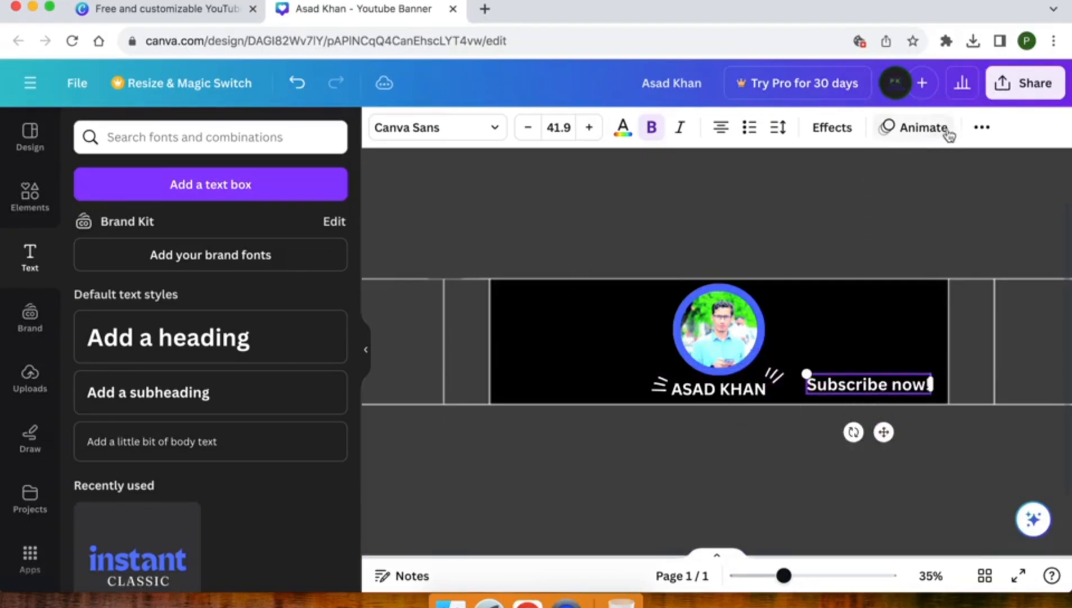
# Step: Switch the subscribe text to upper case
pyautogui.click(982, 128)
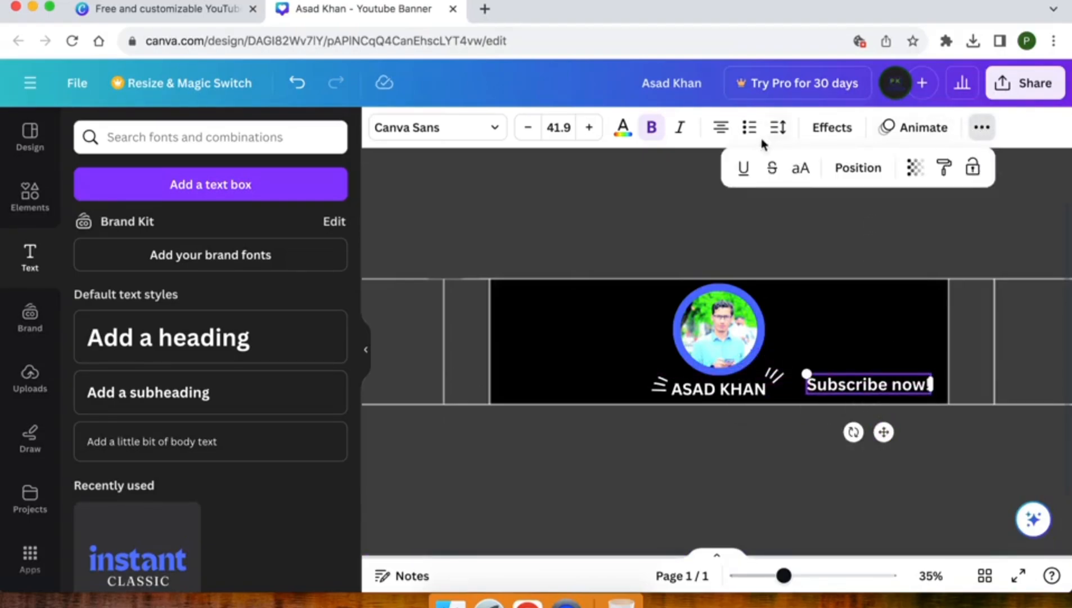
pyautogui.click(802, 169)
pyautogui.click(980, 130)
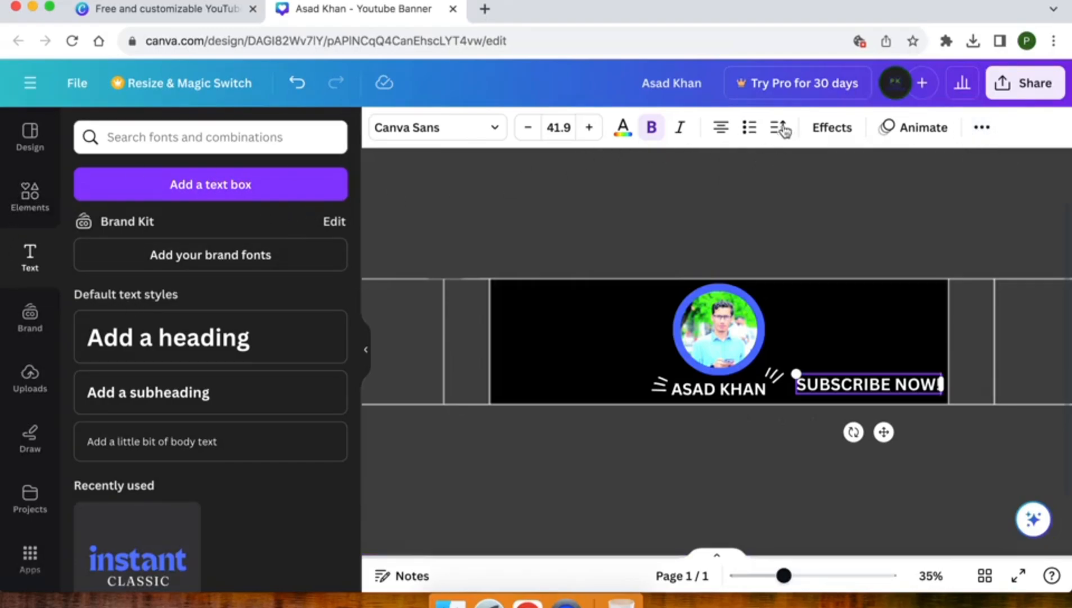
# Step: Apply a Bright red #ff3131 Background effect to SUBSCRIBE NOW!, then shrink it to size 27.6 at the lower right
pyautogui.click(825, 129)
pyautogui.scroll(-4, 211, 430)
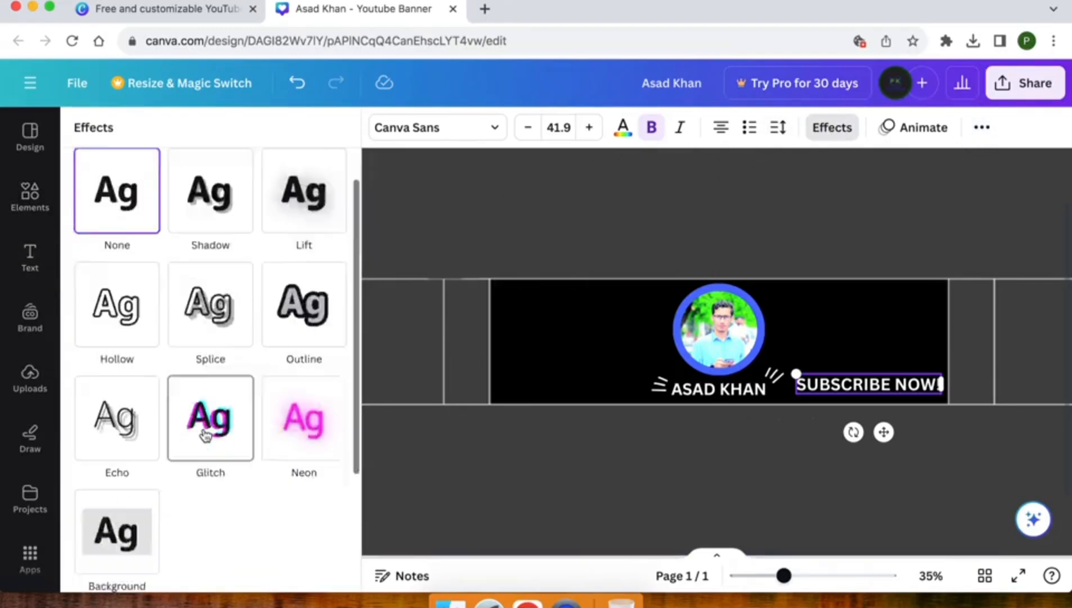
pyautogui.click(140, 383)
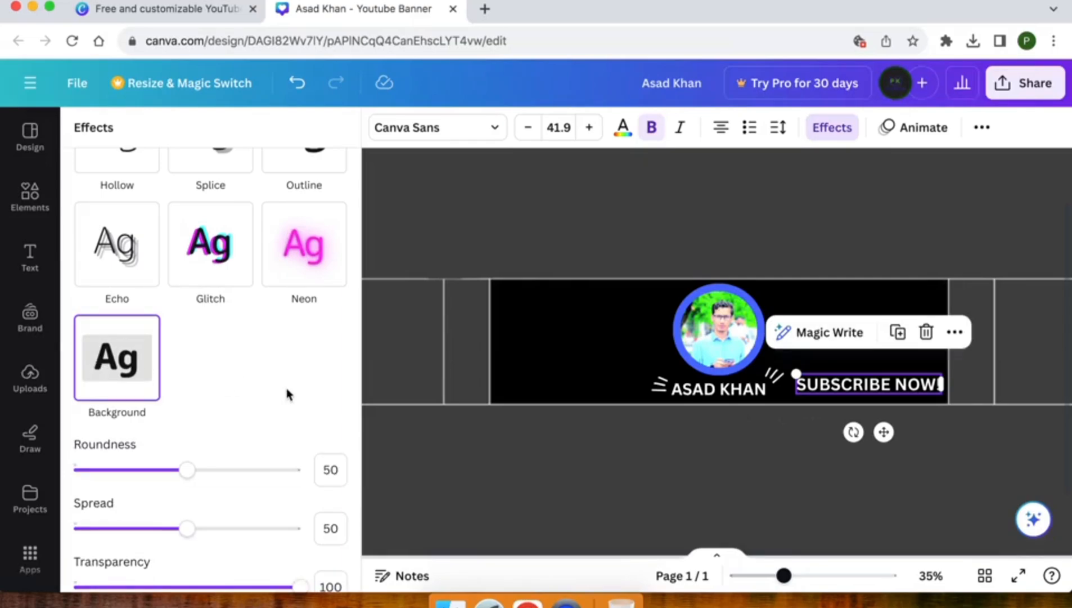
pyautogui.scroll(-3, 286, 394)
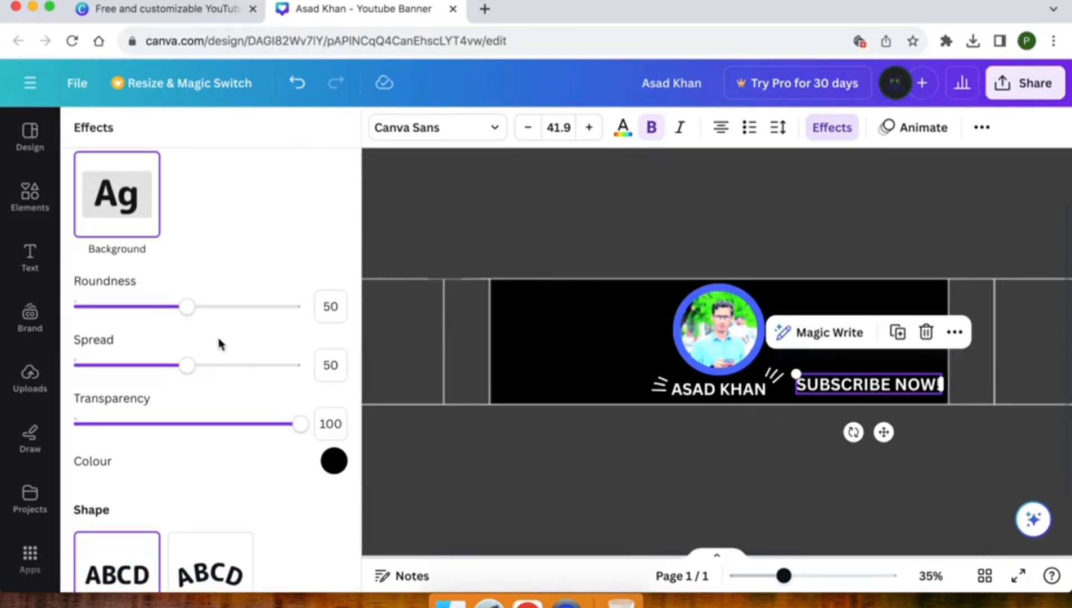
pyautogui.click(334, 461)
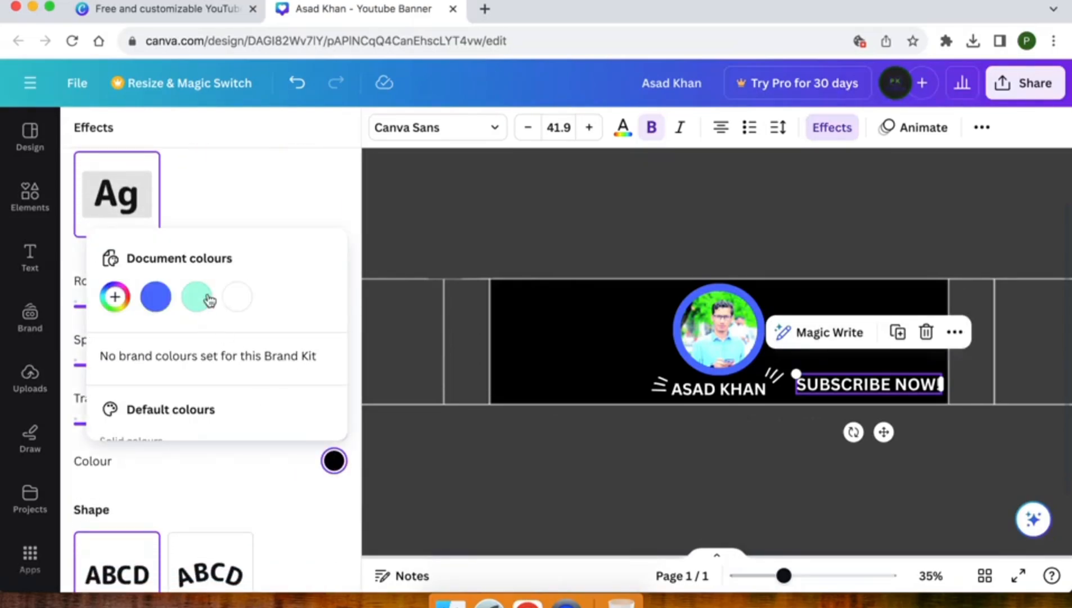
pyautogui.scroll(-3, 205, 301)
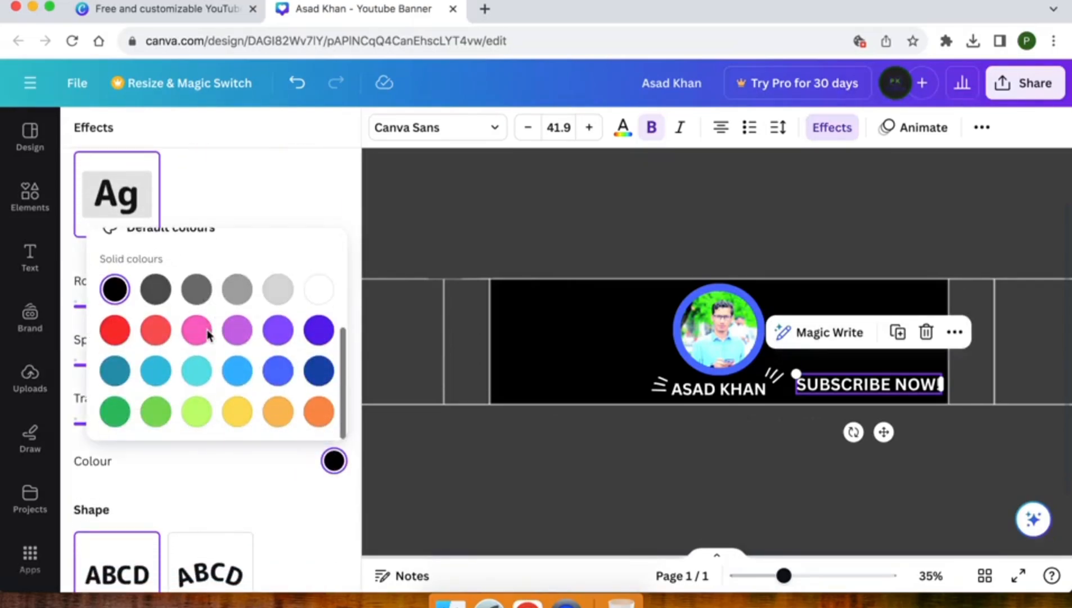
pyautogui.click(117, 329)
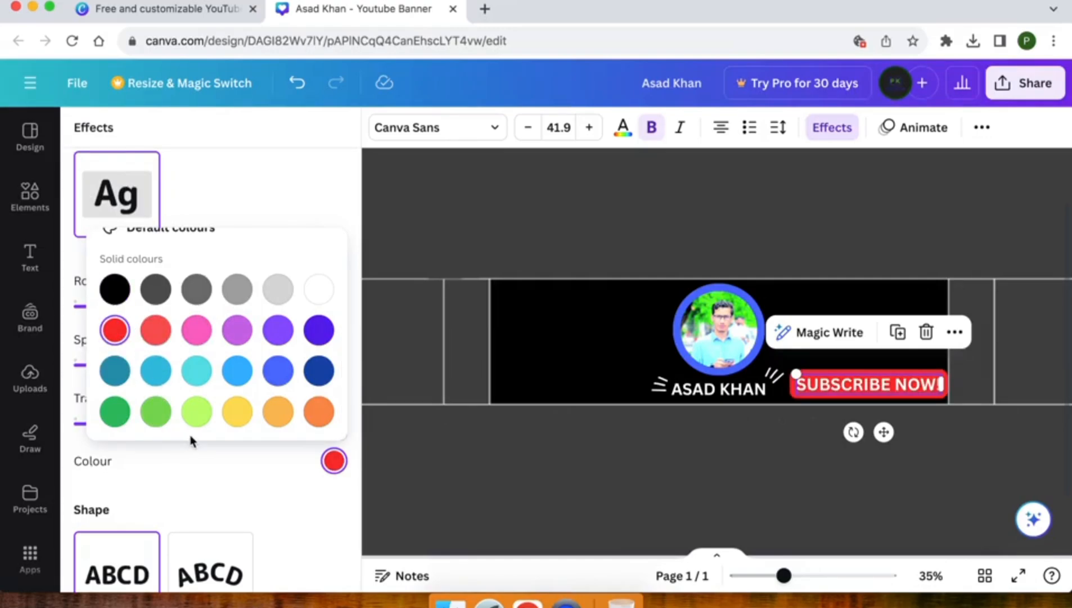
pyautogui.click(237, 463)
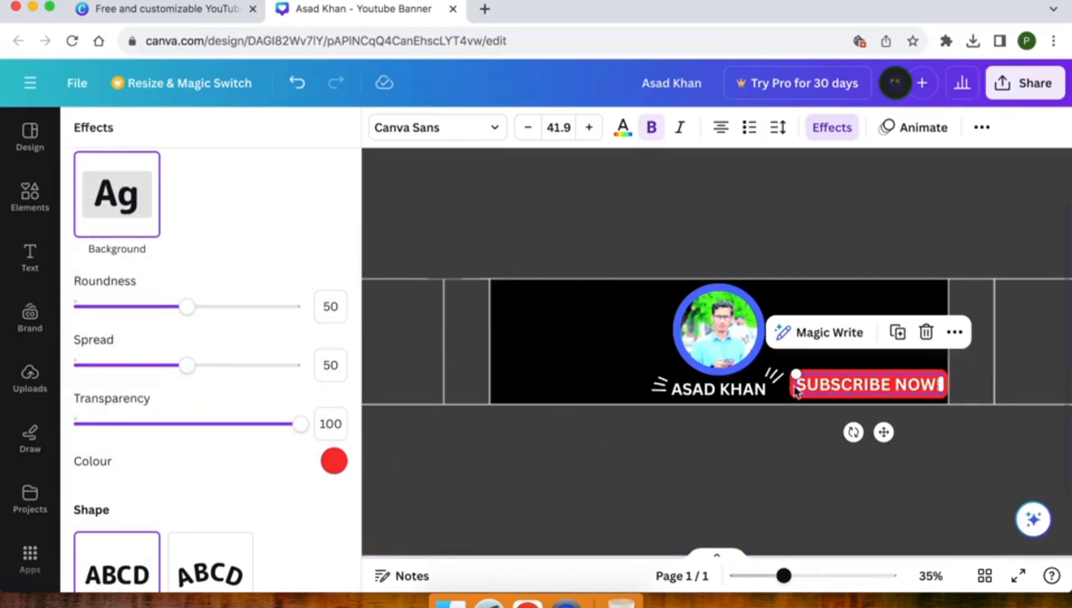
pyautogui.moveTo(798, 374); pyautogui.dragTo(844, 380)
pyautogui.moveTo(908, 432); pyautogui.dragTo(892, 432)
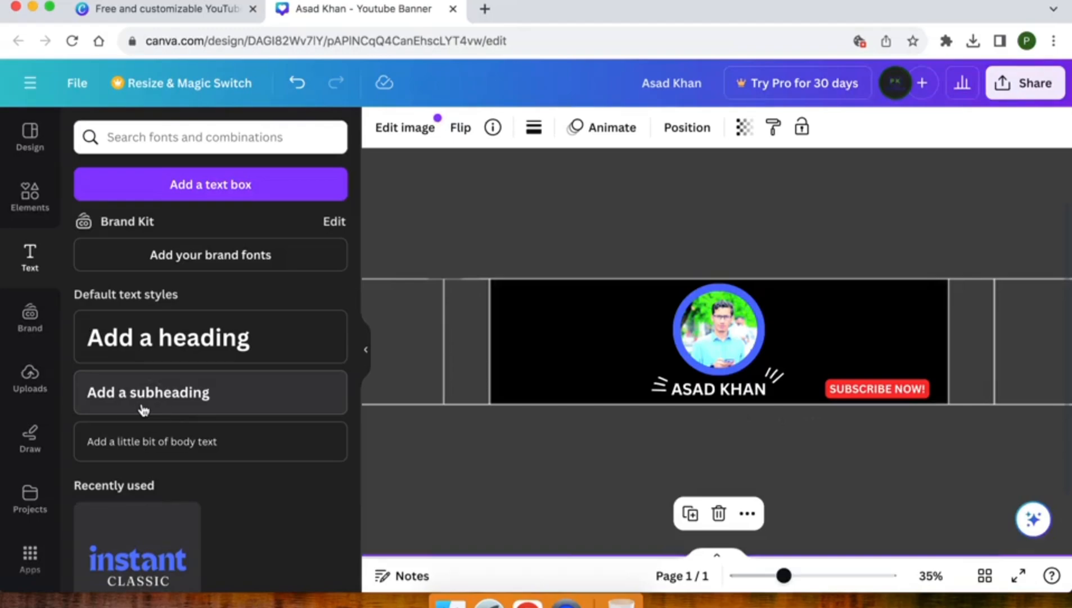
# Step: Add subheading text 'Follow Us Now!', shrink it to size 26.4, and place it at the upper right
pyautogui.click(144, 410)
pyautogui.moveTo(731, 406); pyautogui.dragTo(837, 359)
pyautogui.write('Fold')
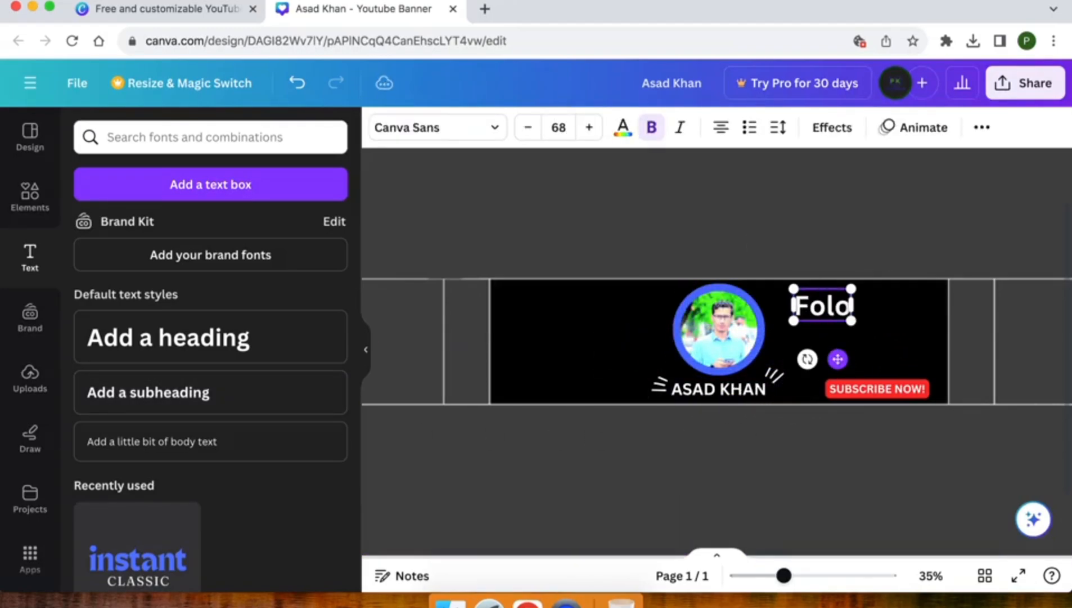
pyautogui.press('BackSpace')
pyautogui.write('lo')
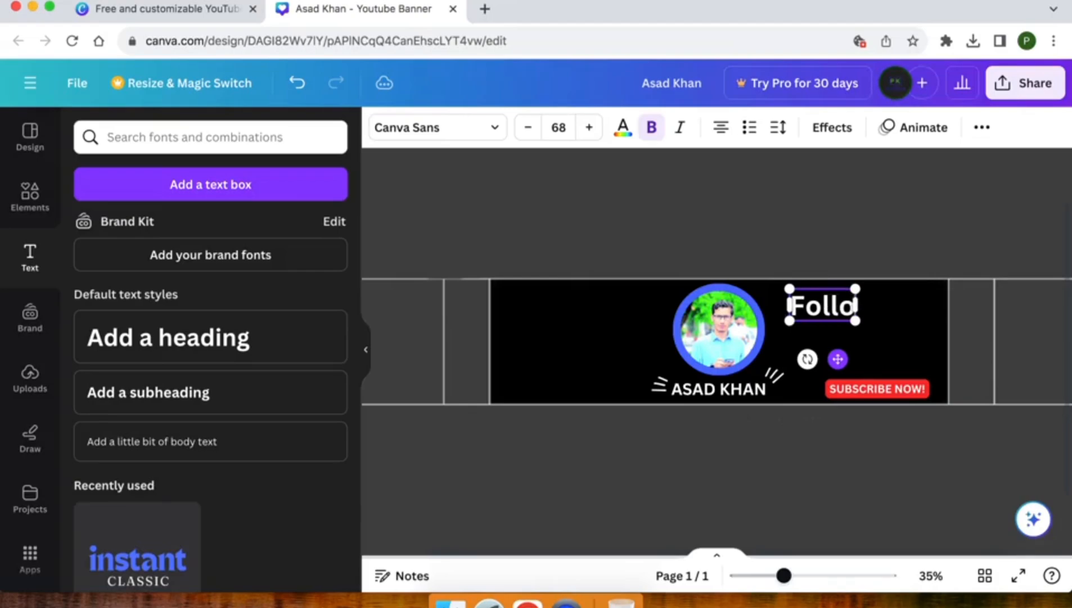
pyautogui.write('w Us N')
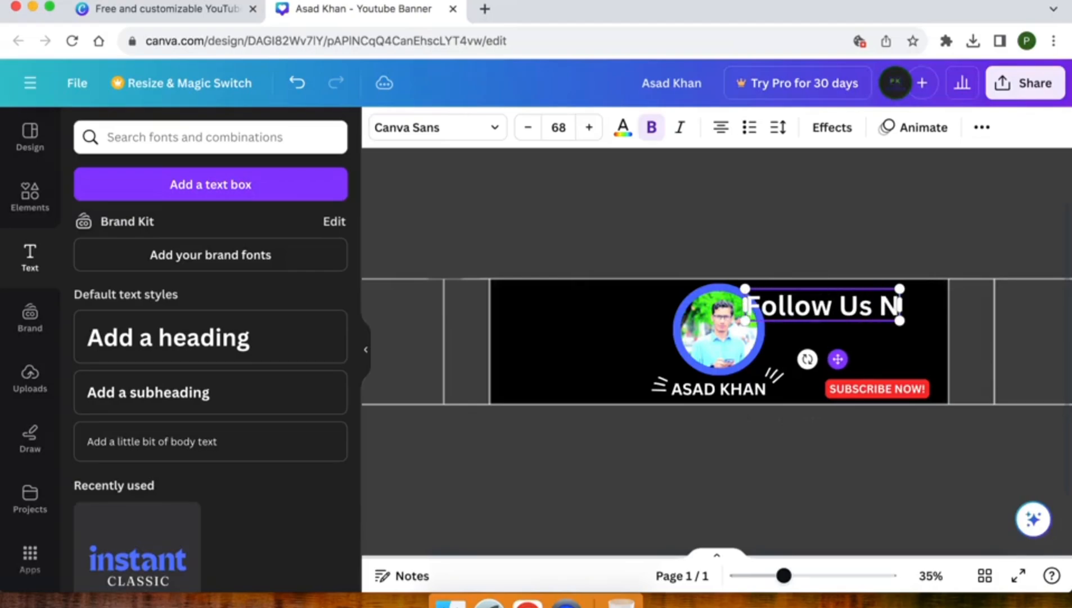
pyautogui.write('ow!')
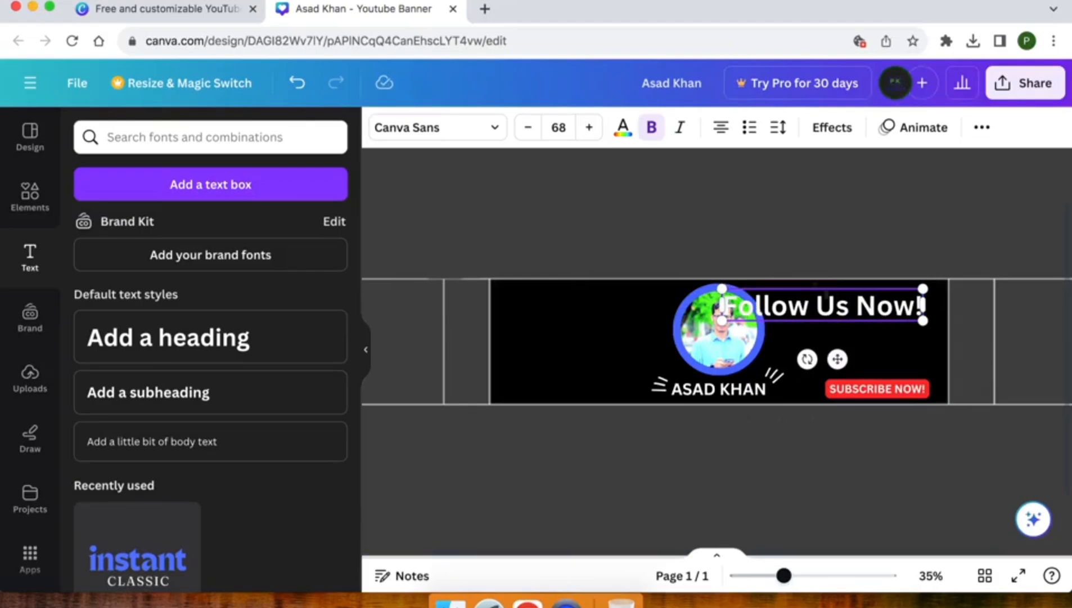
pyautogui.moveTo(718, 289); pyautogui.dragTo(844, 309)
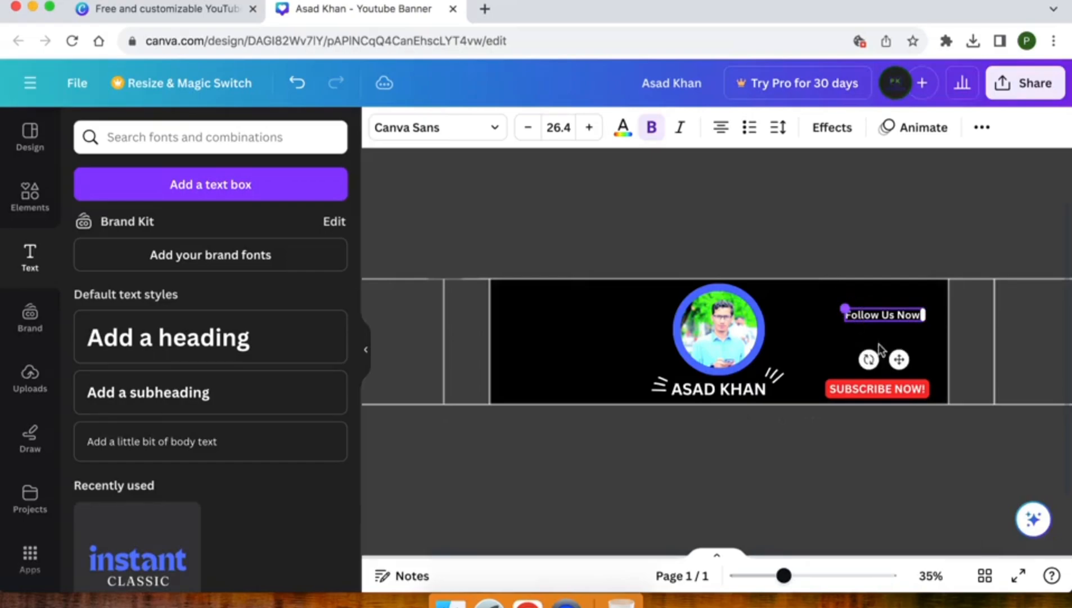
pyautogui.moveTo(898, 359); pyautogui.dragTo(888, 338)
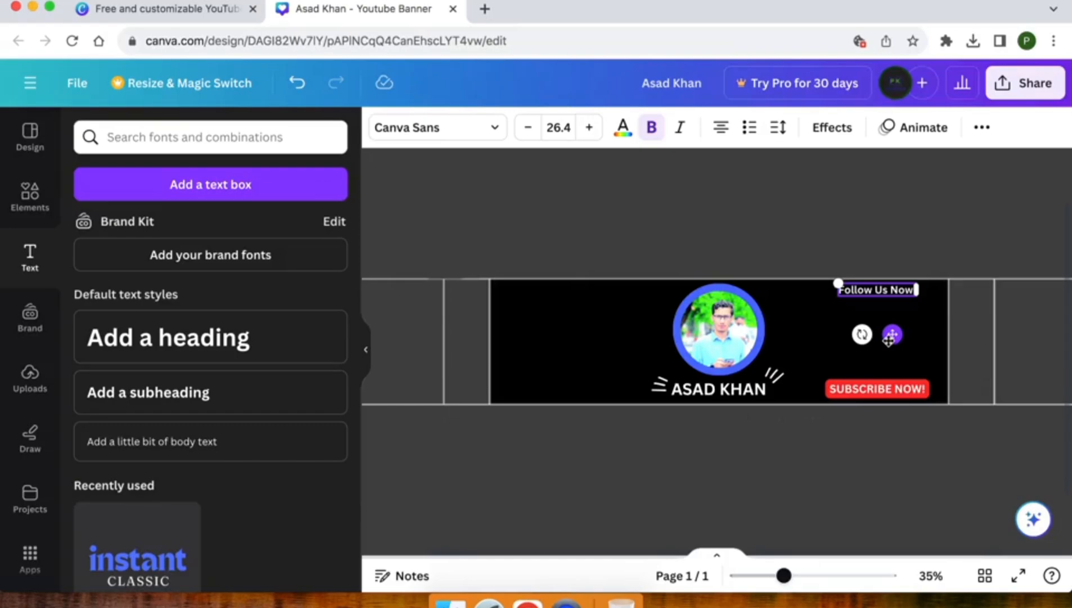
# Step: Add body text with the channel's social handle at size 22.1 under 'Follow Us Now!'
pyautogui.click(171, 455)
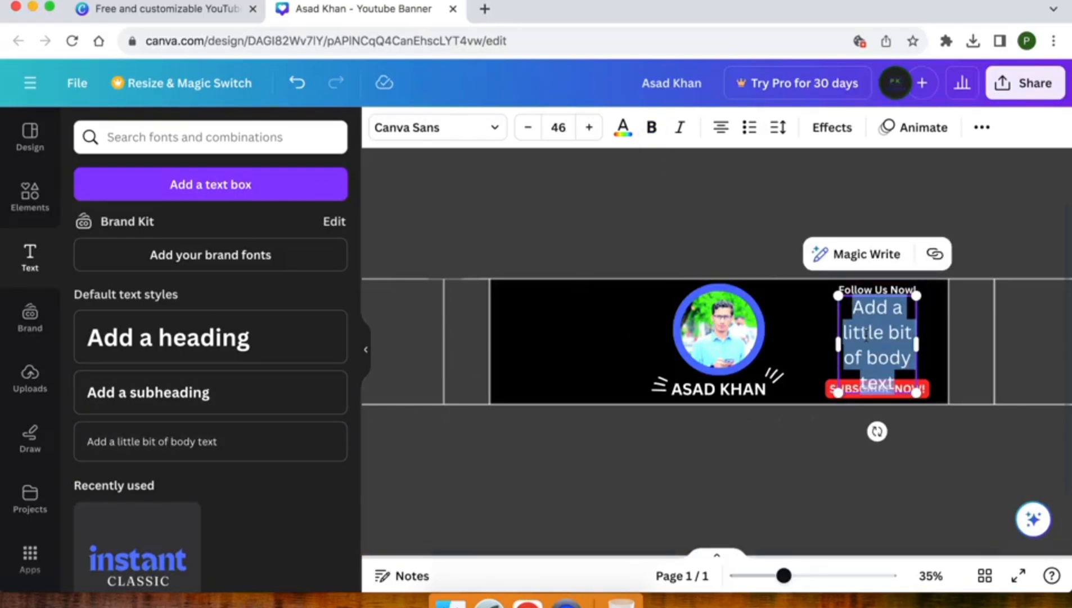
pyautogui.write('@')
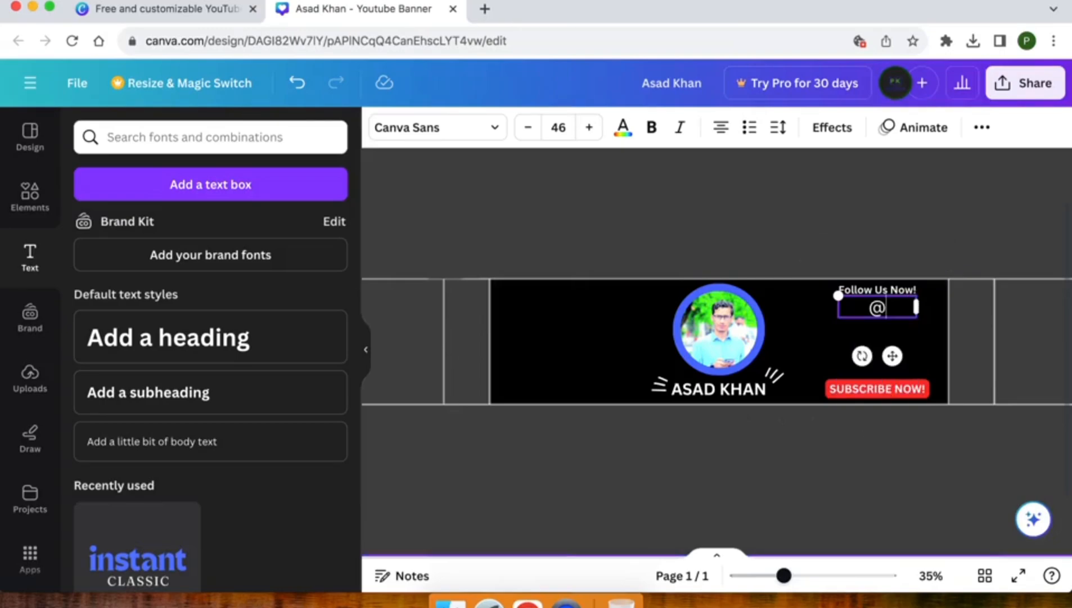
pyautogui.write('pktutorials786')
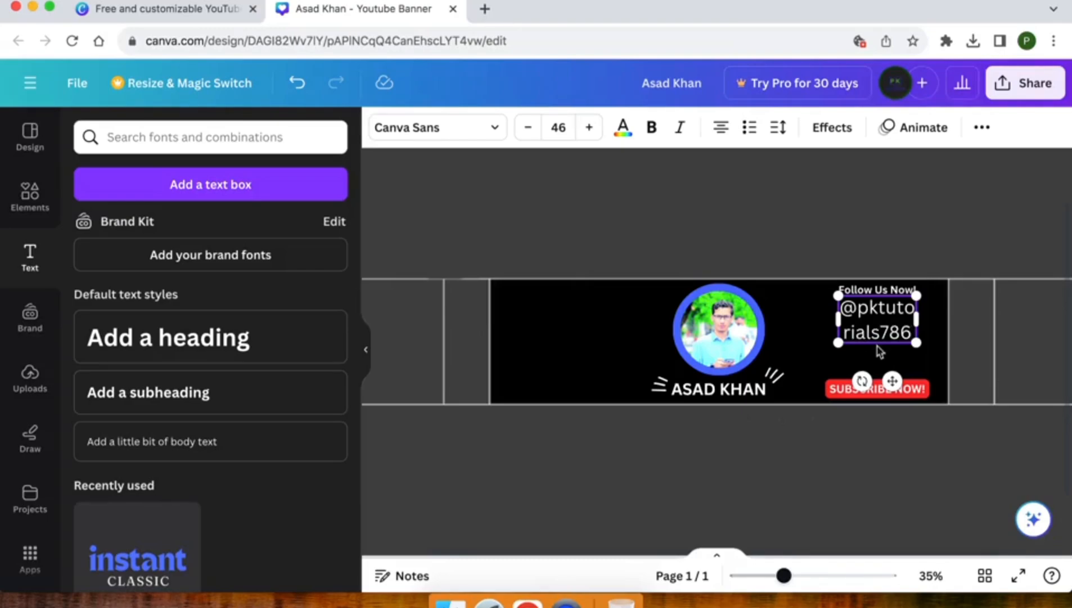
pyautogui.moveTo(916, 320); pyautogui.dragTo(988, 319)
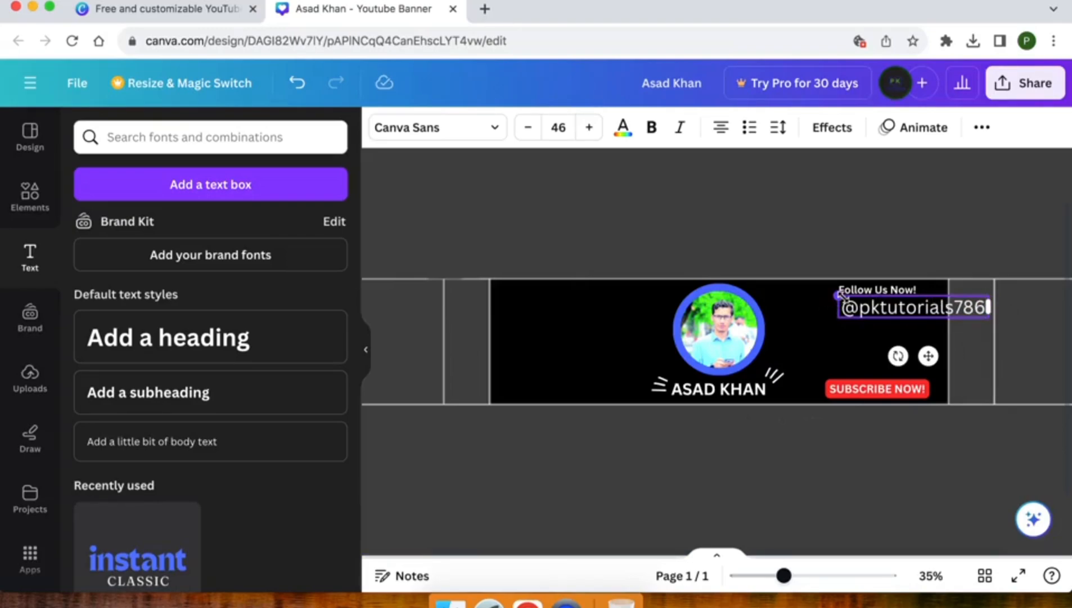
pyautogui.moveTo(838, 294); pyautogui.dragTo(915, 307)
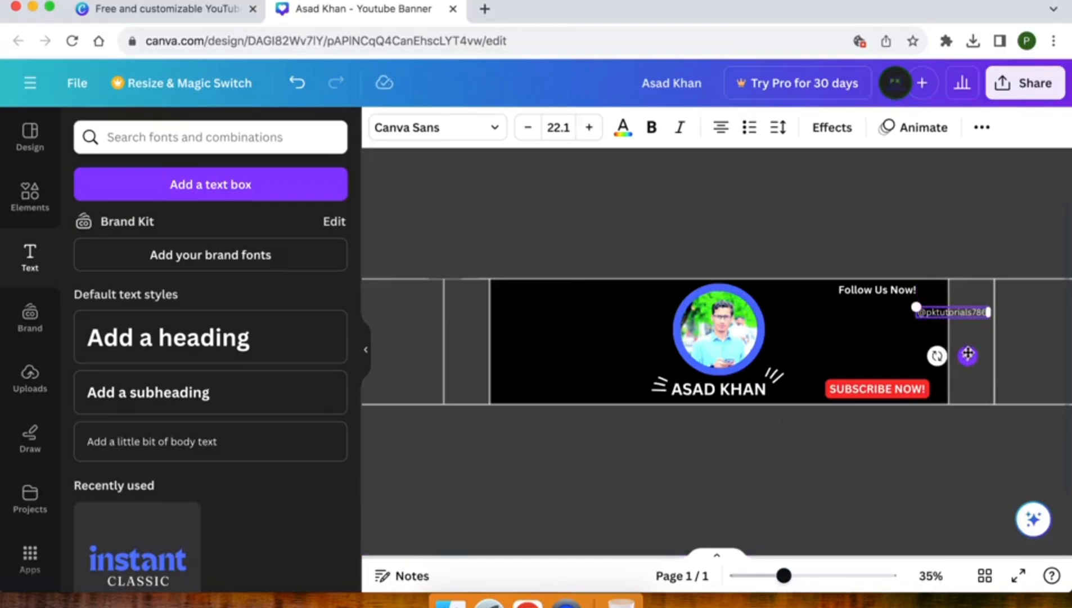
pyautogui.moveTo(967, 354); pyautogui.dragTo(888, 345)
# Step: Duplicate the handle text and align the copy directly beneath the original
pyautogui.press('super+d')
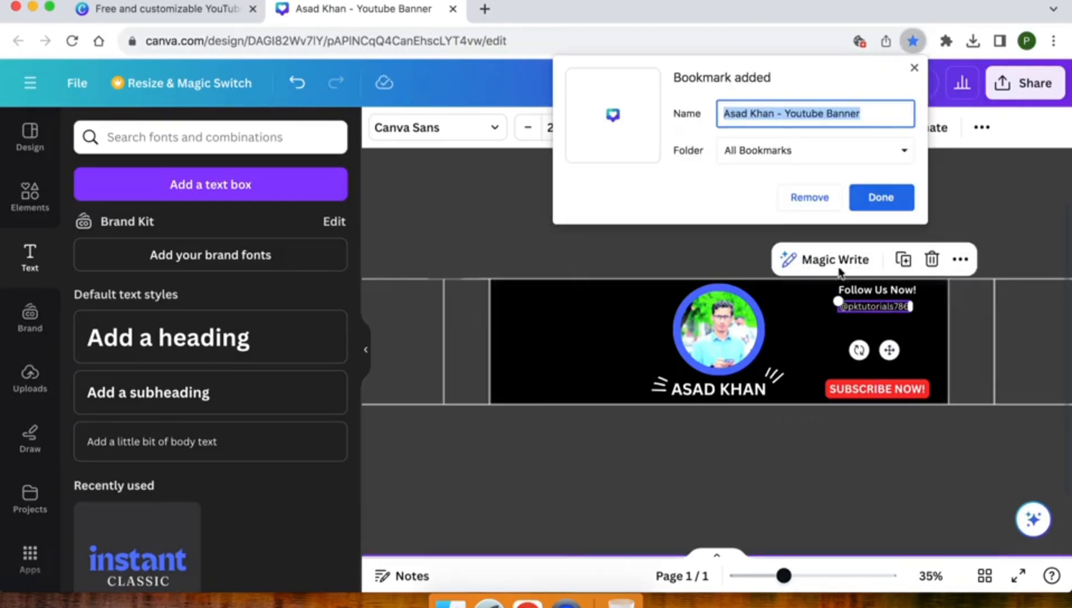
pyautogui.click(1001, 220)
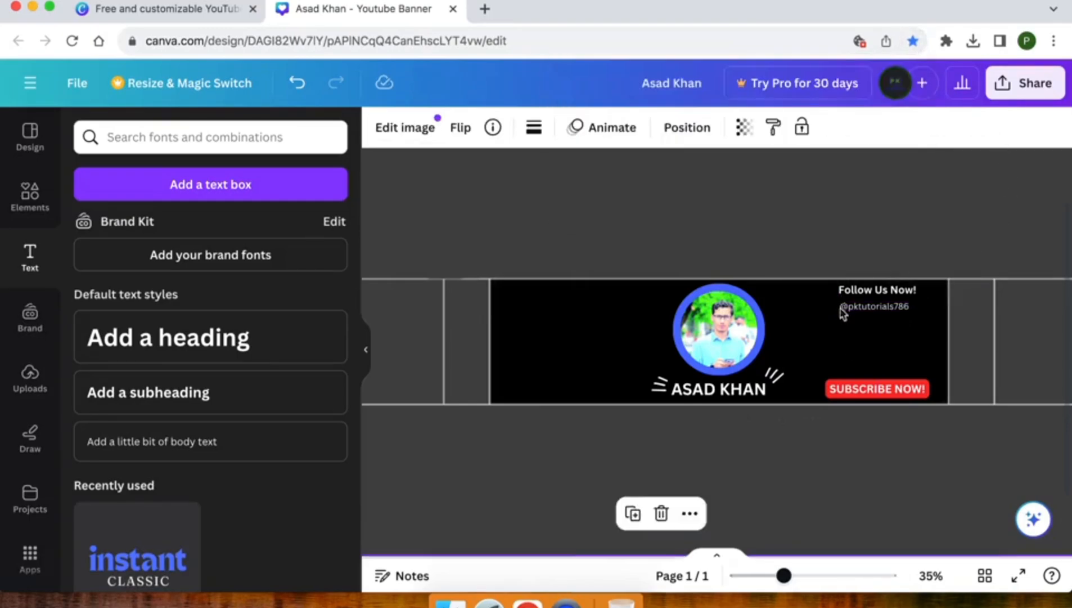
pyautogui.click(875, 307)
pyautogui.rightClick(875, 308)
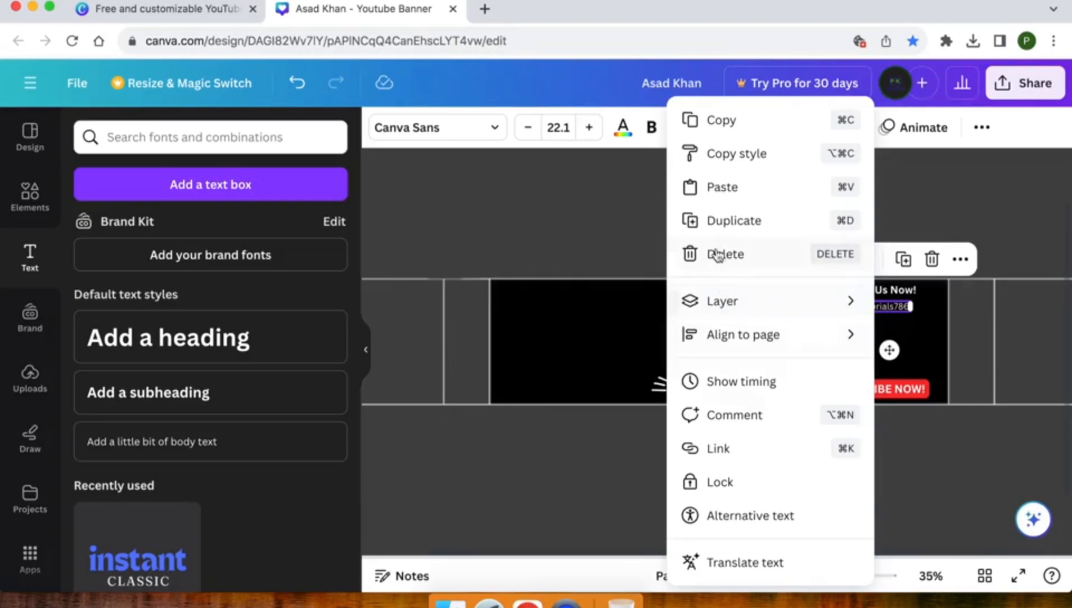
pyautogui.click(719, 220)
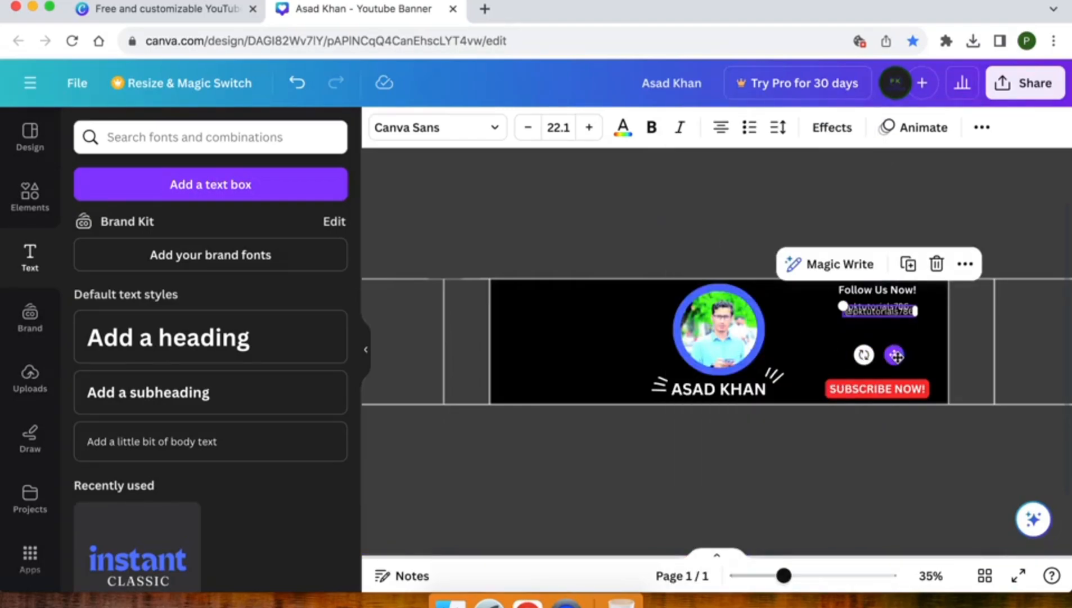
pyautogui.moveTo(896, 360); pyautogui.dragTo(895, 367)
pyautogui.moveTo(895, 366); pyautogui.dragTo(892, 365)
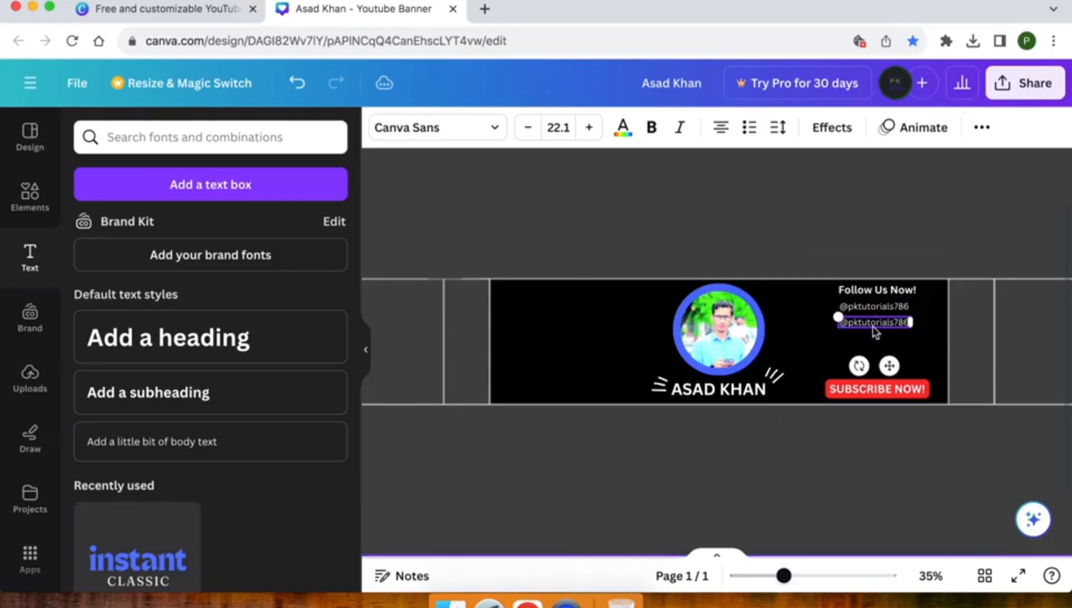
pyautogui.click(897, 258)
pyautogui.scroll(1, 898, 259)
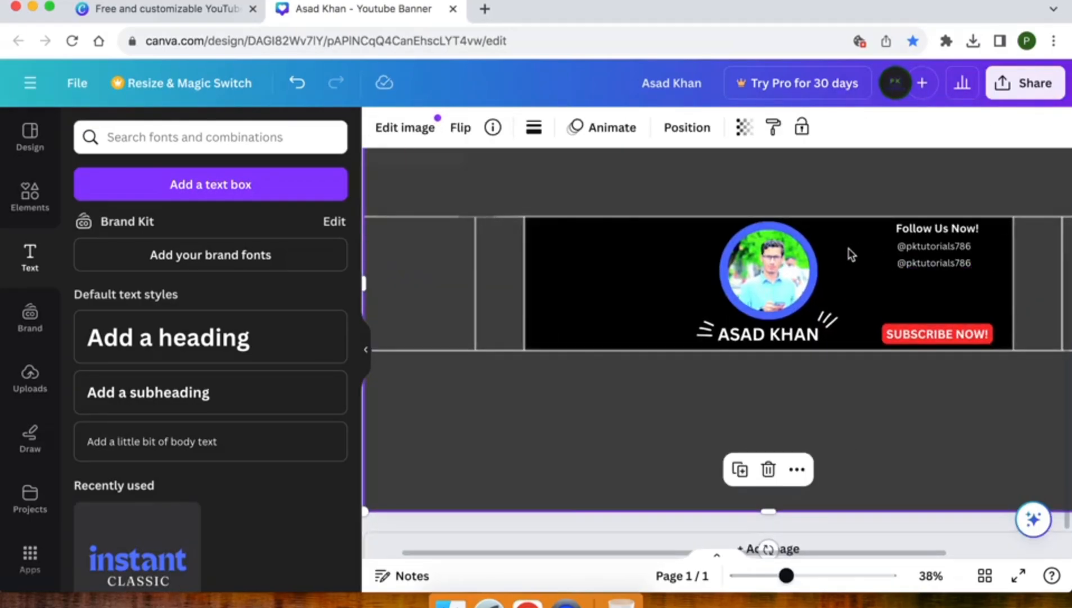
# Step: Search Elements for 'facebook icon' and add the orange Facebook icon to the banner
pyautogui.click(23, 186)
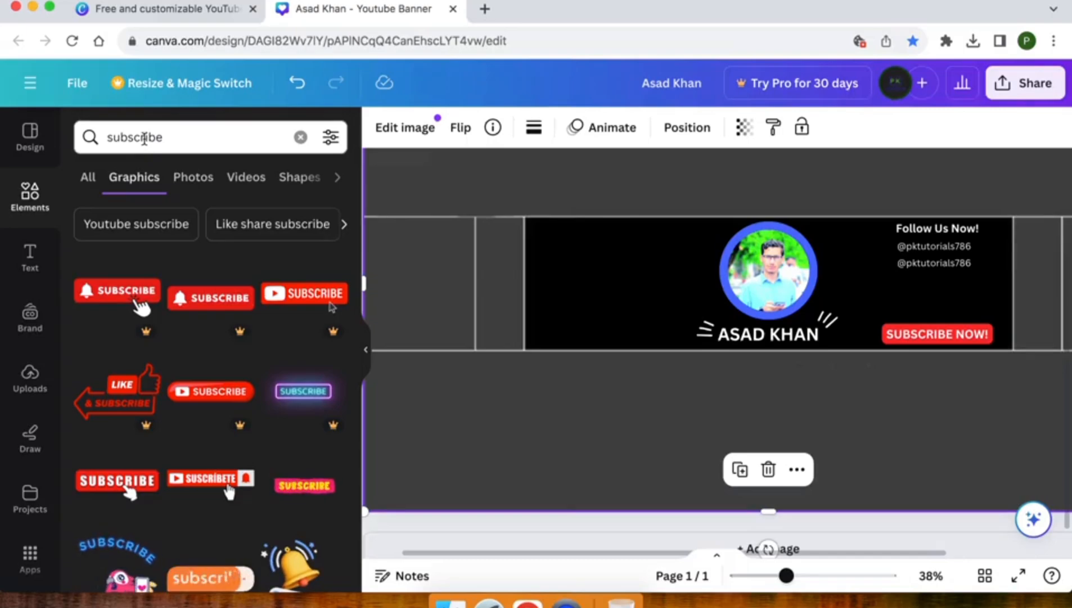
pyautogui.doubleClick(144, 138)
pyautogui.write('f')
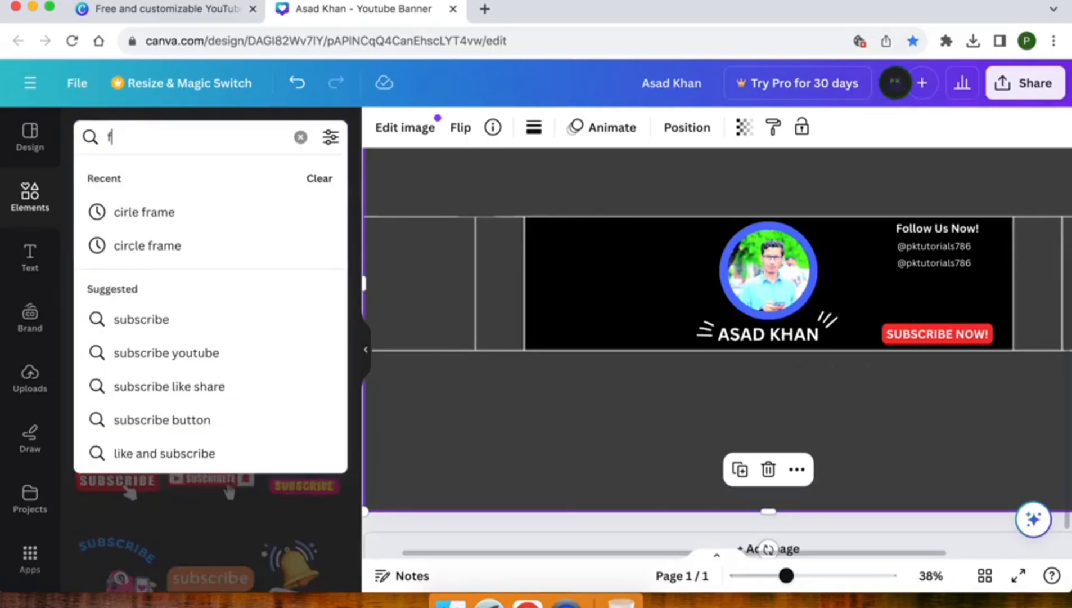
pyautogui.write('acebook icon')
pyautogui.press('Return')
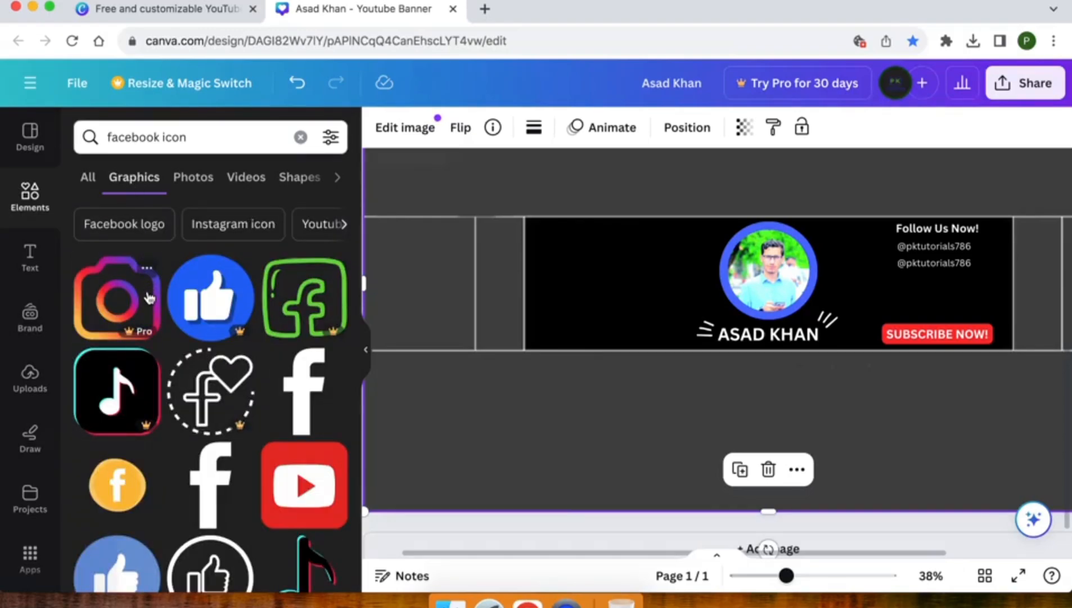
pyautogui.scroll(-2, 149, 297)
pyautogui.scroll(-1, 149, 297)
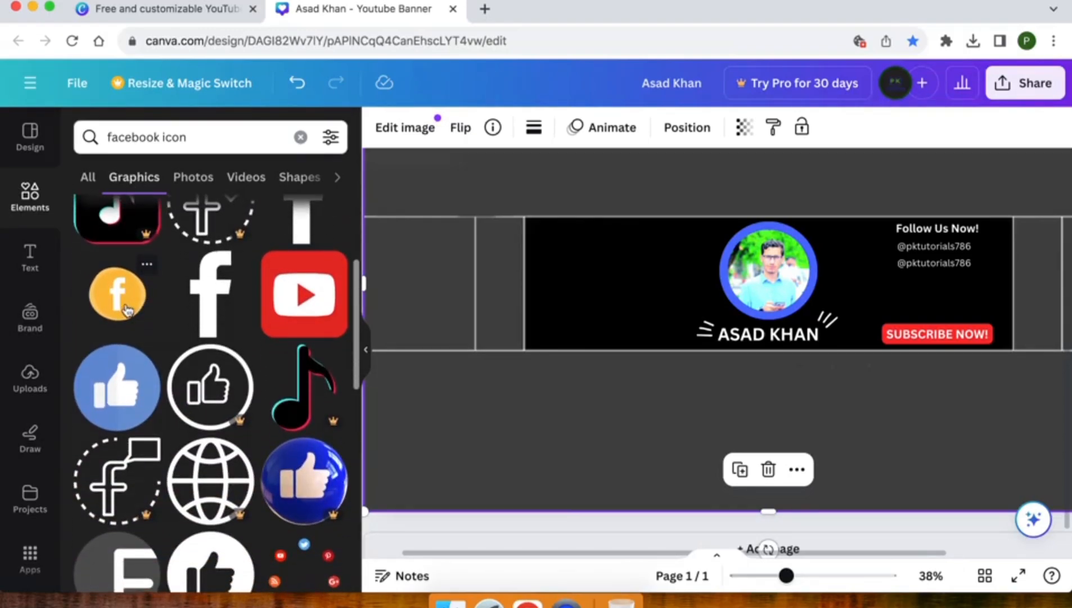
pyautogui.click(118, 294)
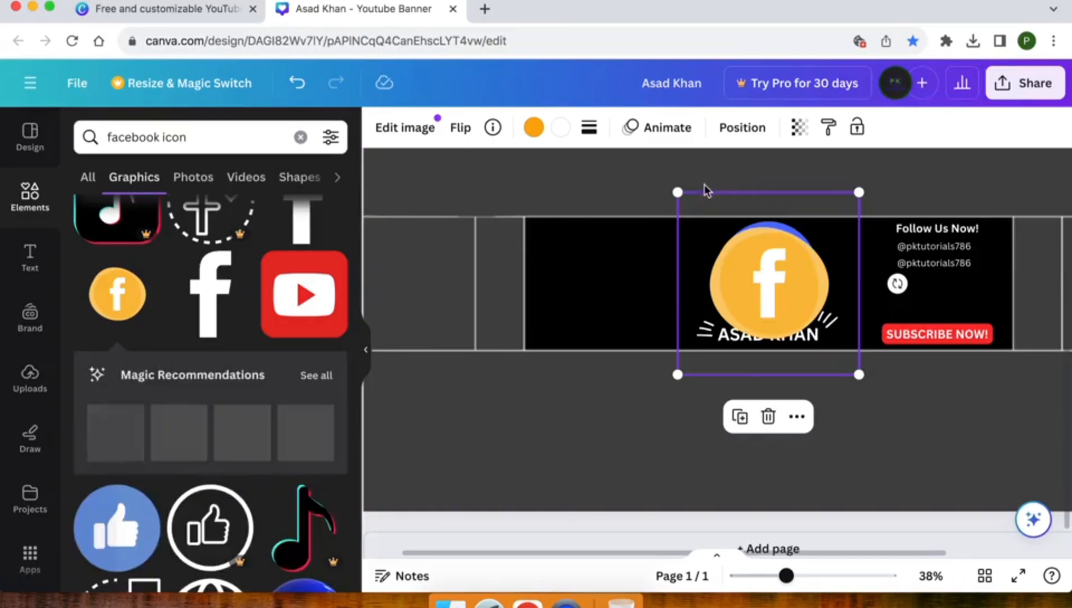
# Step: Shrink the Facebook icon to about 107 px, place it beside the first handle, and make it blue
pyautogui.moveTo(678, 190); pyautogui.dragTo(874, 235)
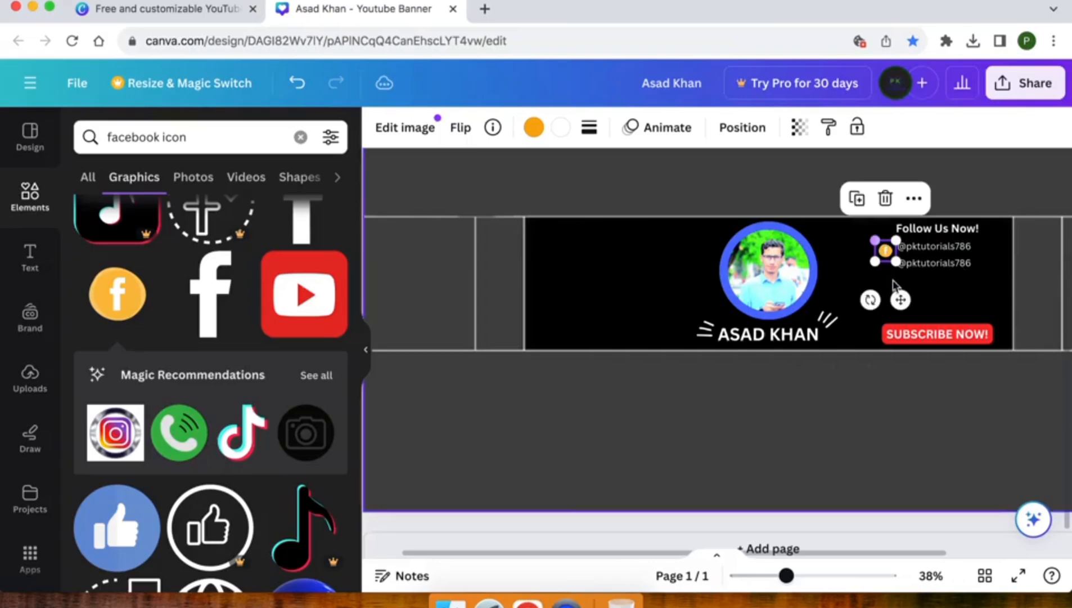
pyautogui.moveTo(901, 294); pyautogui.dragTo(904, 294)
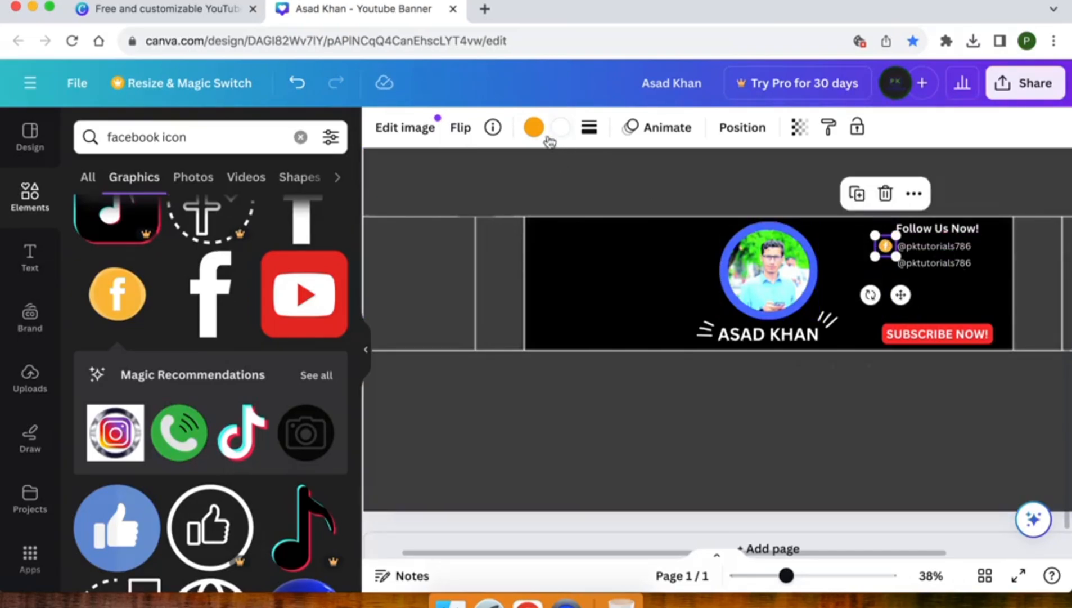
pyautogui.click(533, 129)
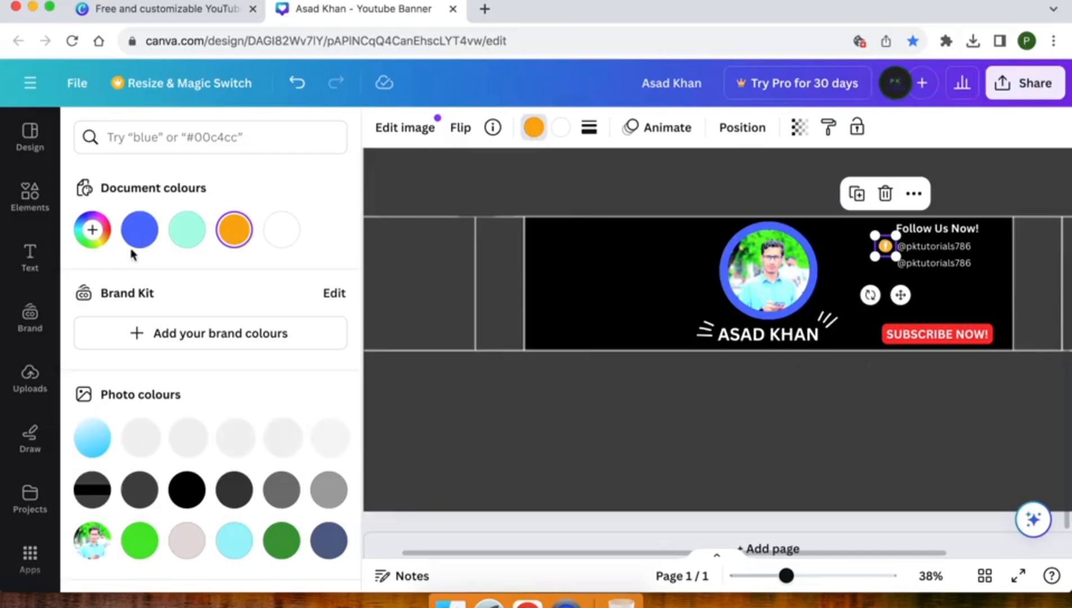
pyautogui.click(141, 230)
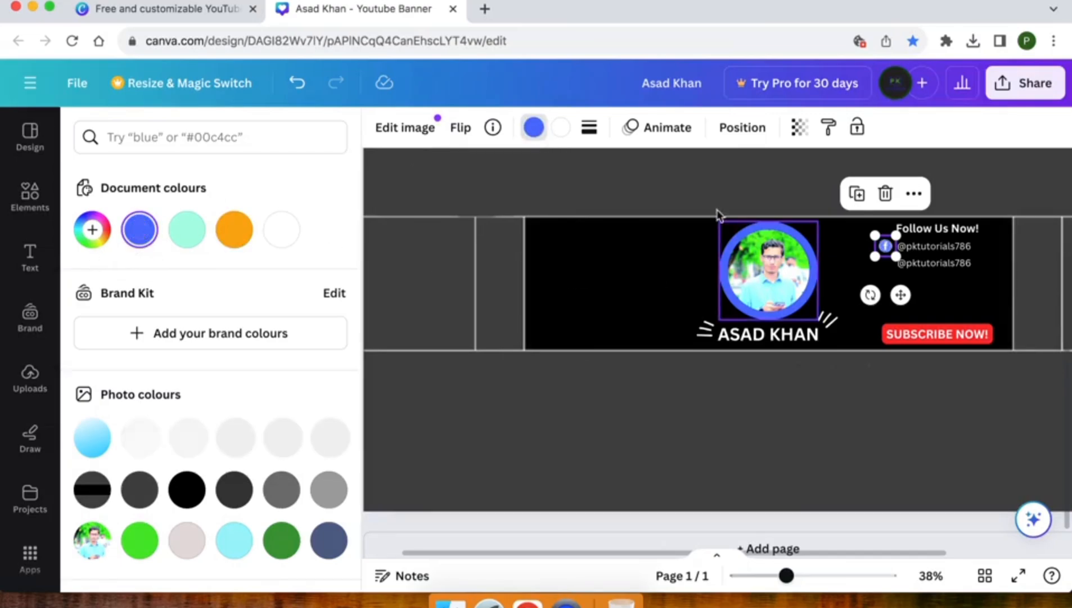
pyautogui.click(696, 187)
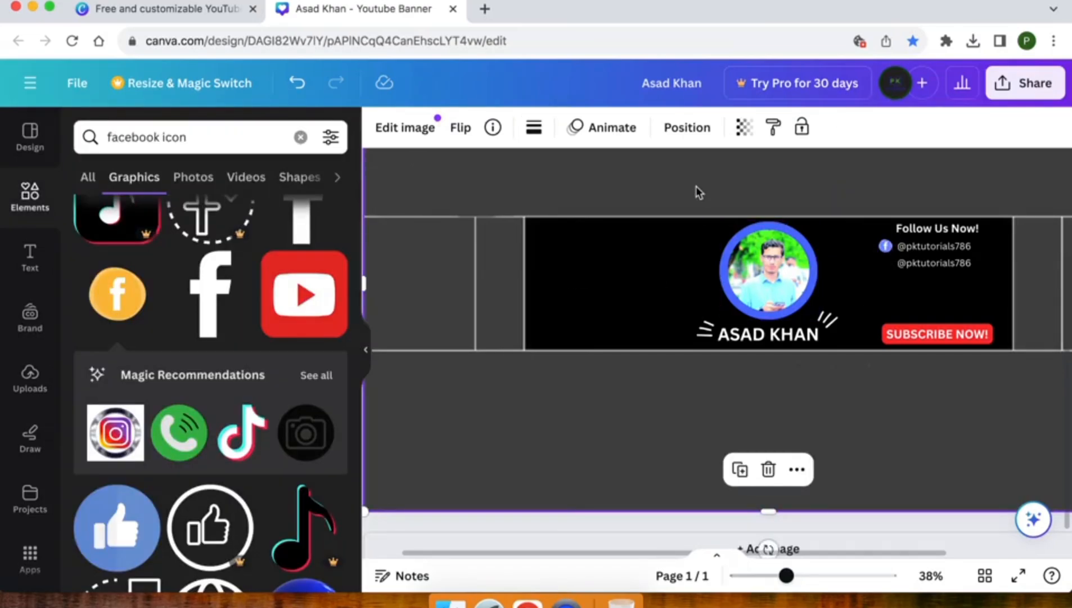
# Step: Search Elements for 'youtube icon' and add the black circle YouTube icon
pyautogui.tripleClick(167, 145)
pyautogui.doubleClick(131, 138)
pyautogui.write('youtub')
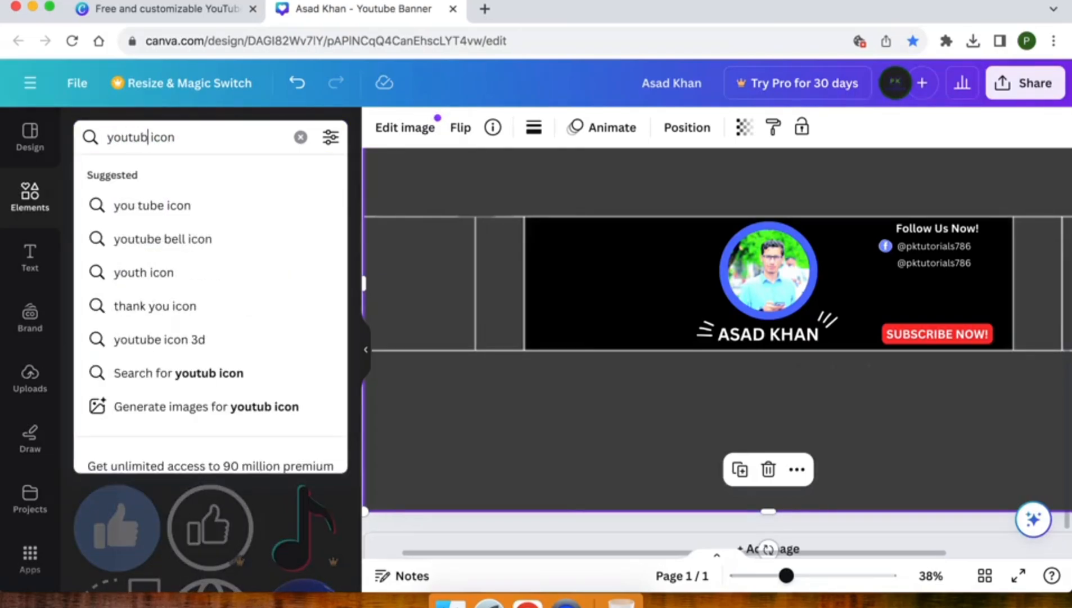
pyautogui.write('e')
pyautogui.press('Return')
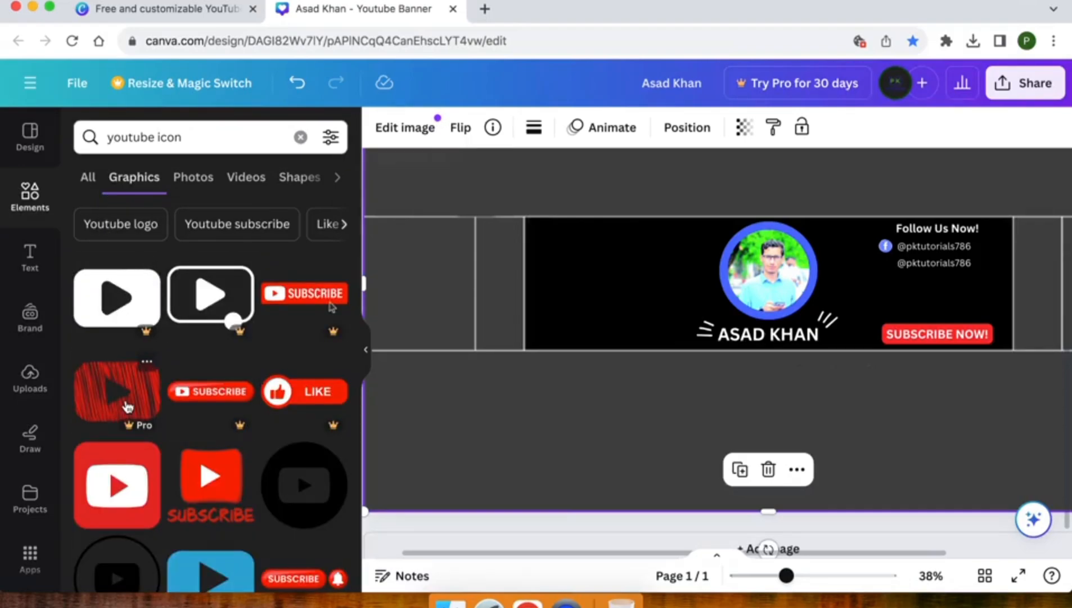
pyautogui.scroll(-3, 128, 406)
pyautogui.scroll(-3, 129, 407)
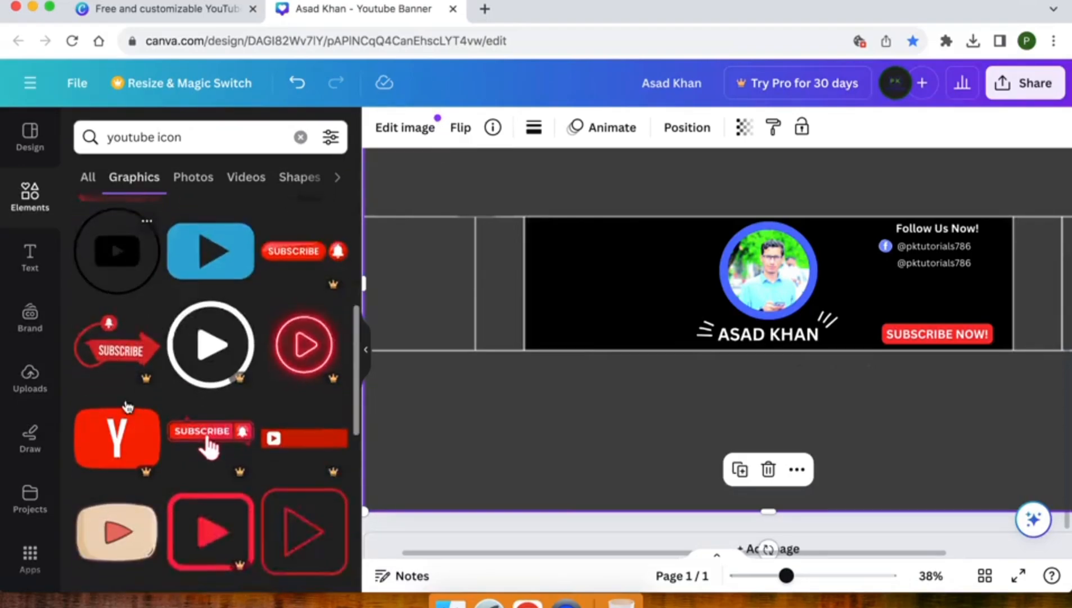
pyautogui.scroll(5, 127, 406)
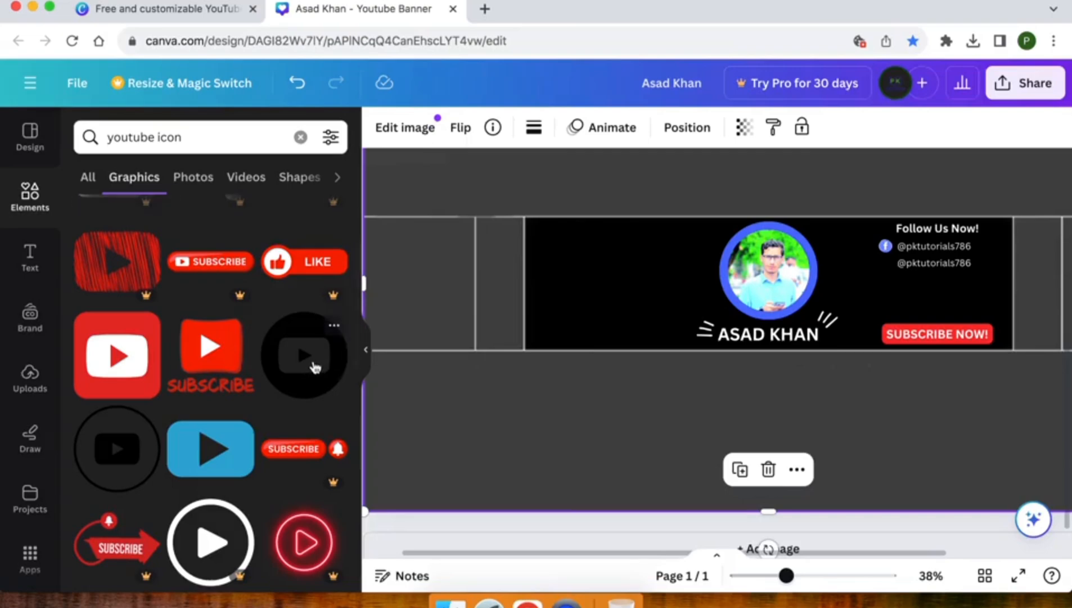
pyautogui.click(315, 367)
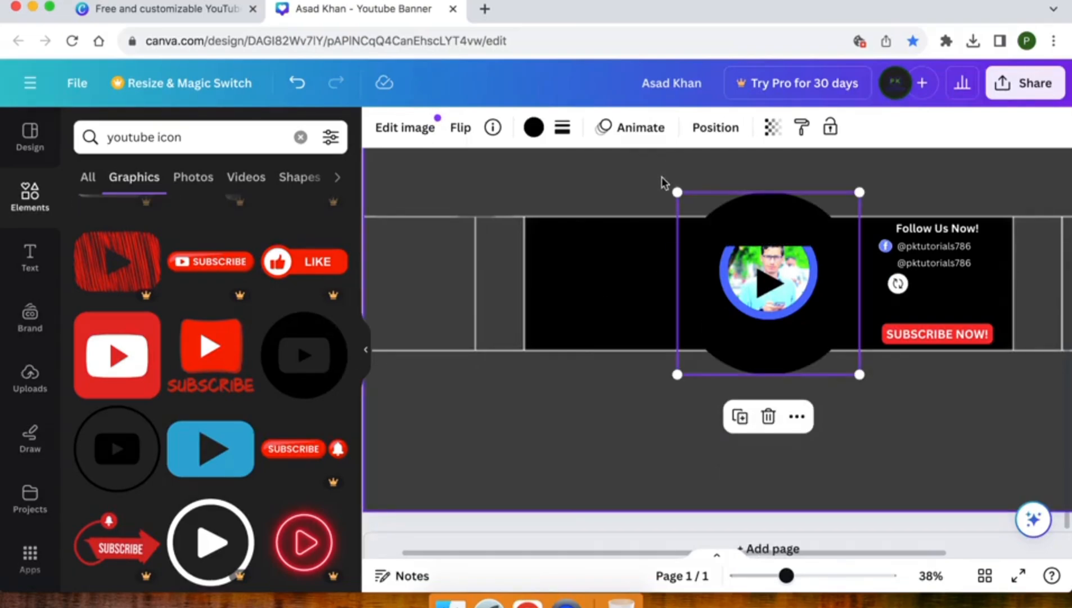
# Step: Recolour the YouTube icon bright red, shrink it to about 41 px, and place it beside the second handle
pyautogui.moveTo(677, 189); pyautogui.dragTo(856, 323)
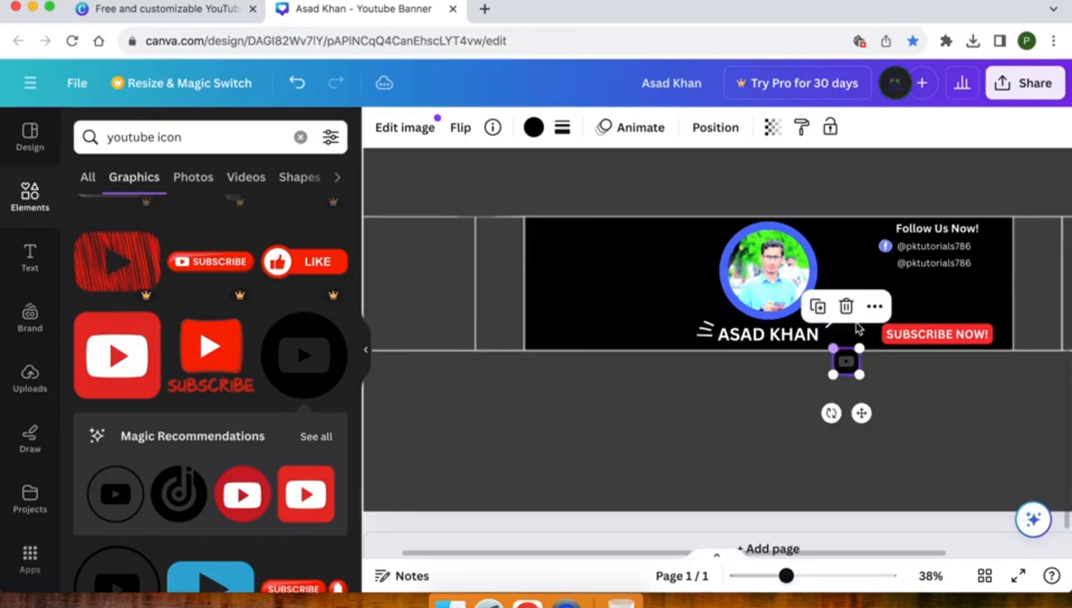
pyautogui.rightClick(852, 370)
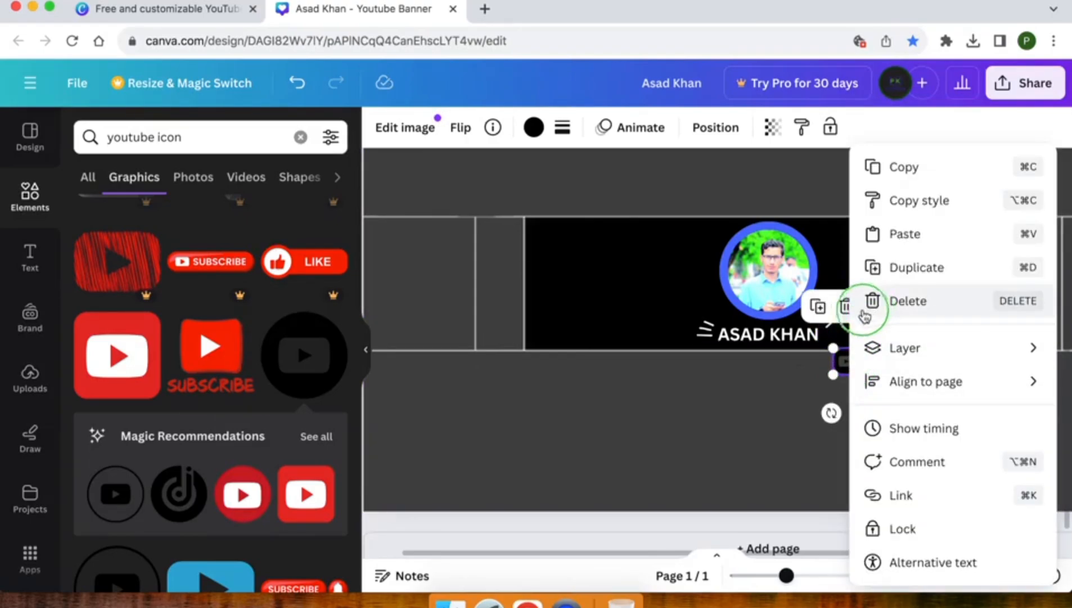
pyautogui.click(850, 376)
pyautogui.moveTo(849, 373); pyautogui.dragTo(889, 273)
pyautogui.click(533, 128)
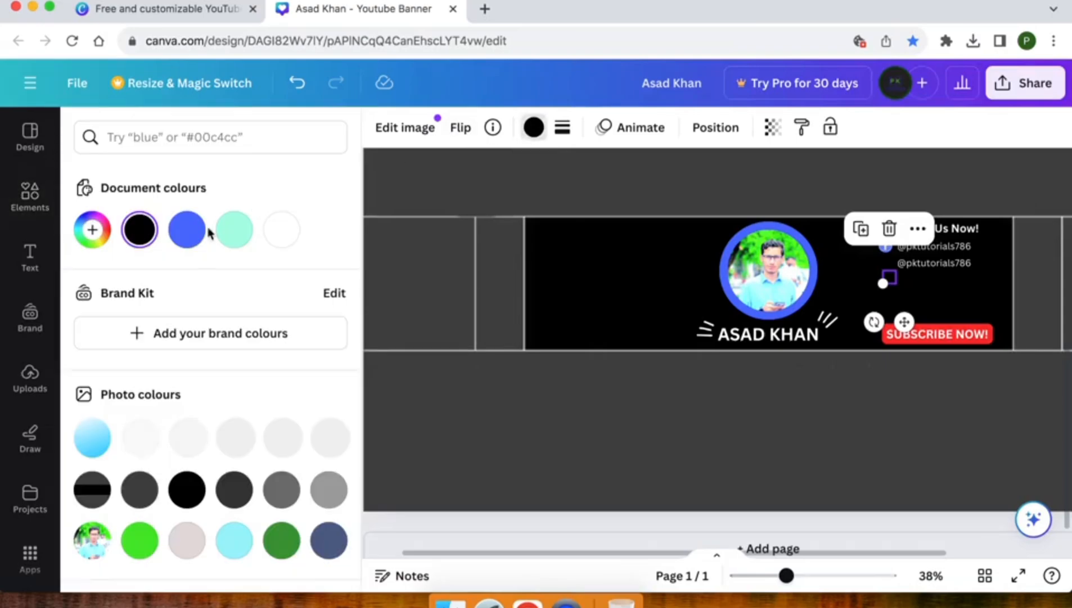
pyautogui.scroll(-5, 163, 276)
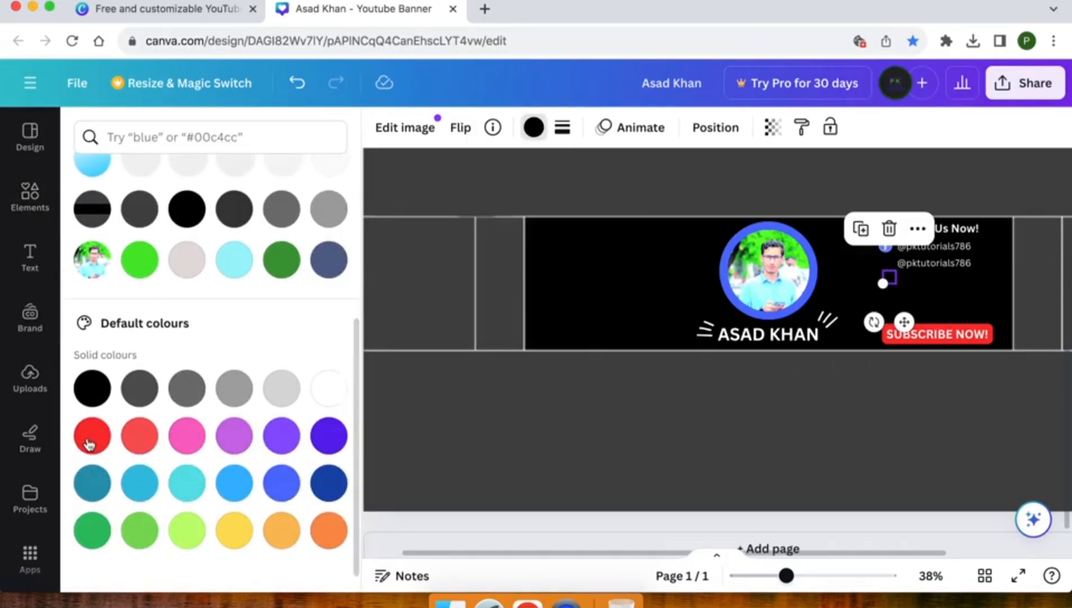
pyautogui.click(89, 442)
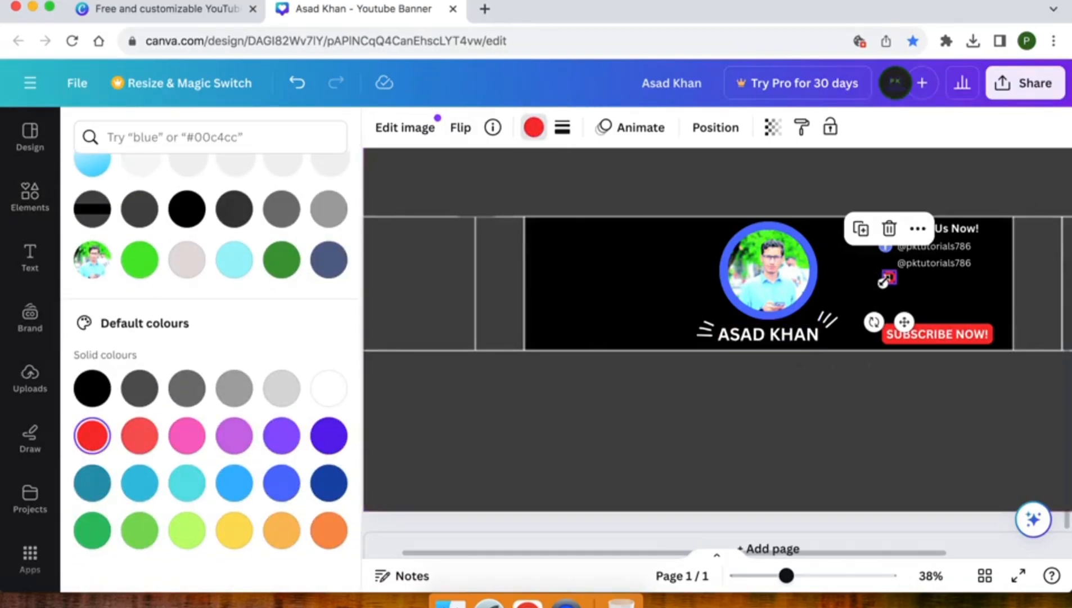
pyautogui.moveTo(884, 281); pyautogui.dragTo(883, 284)
pyautogui.moveTo(909, 319); pyautogui.dragTo(906, 307)
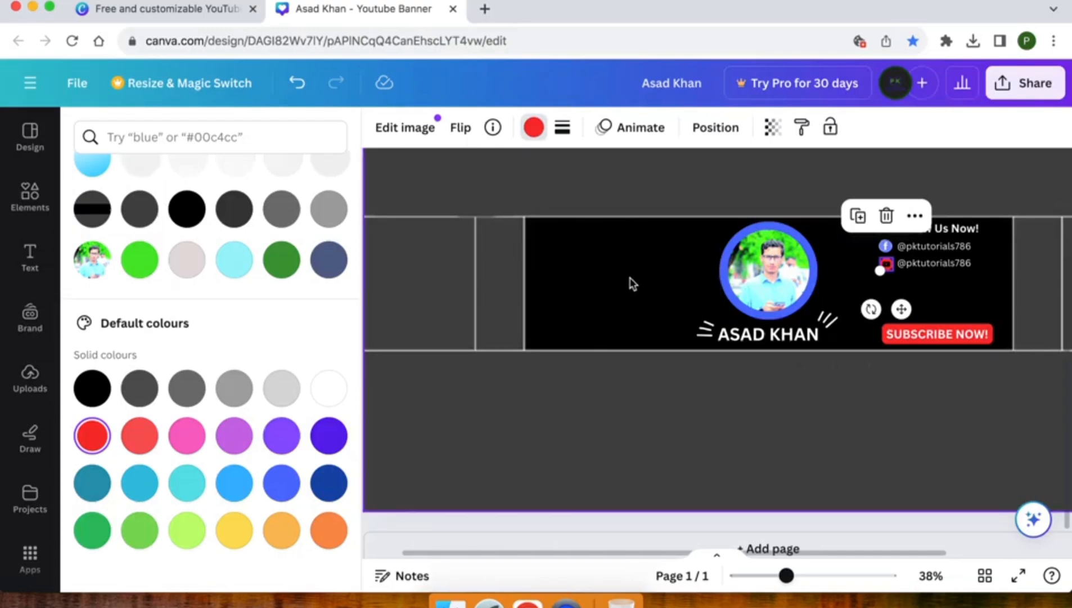
pyautogui.click(642, 282)
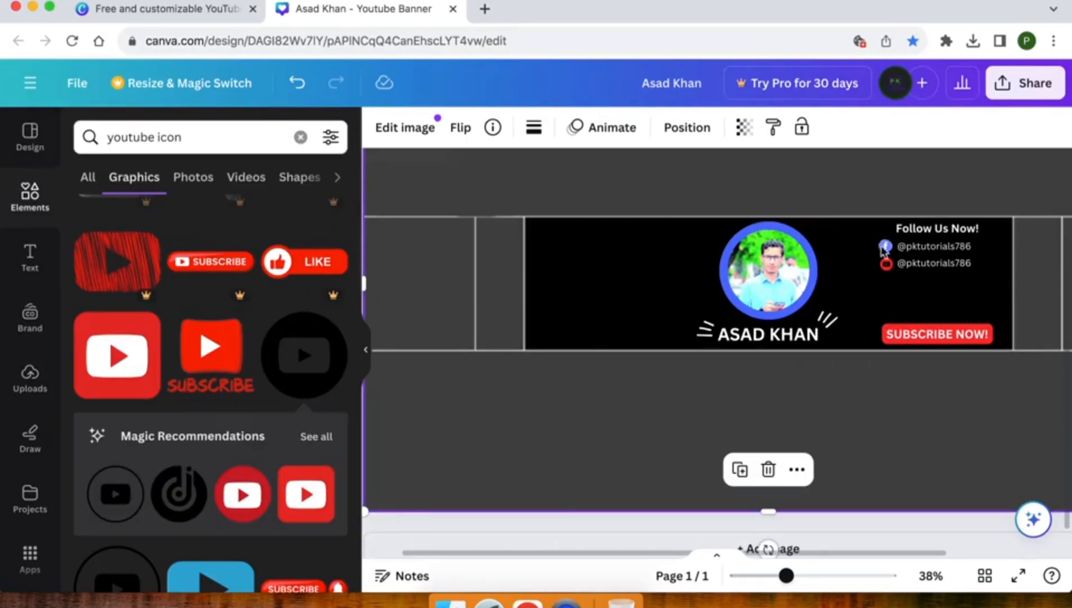
# Step: Nudge the Facebook icon to realign it with the first handle
pyautogui.click(887, 246)
pyautogui.moveTo(887, 246); pyautogui.dragTo(888, 246)
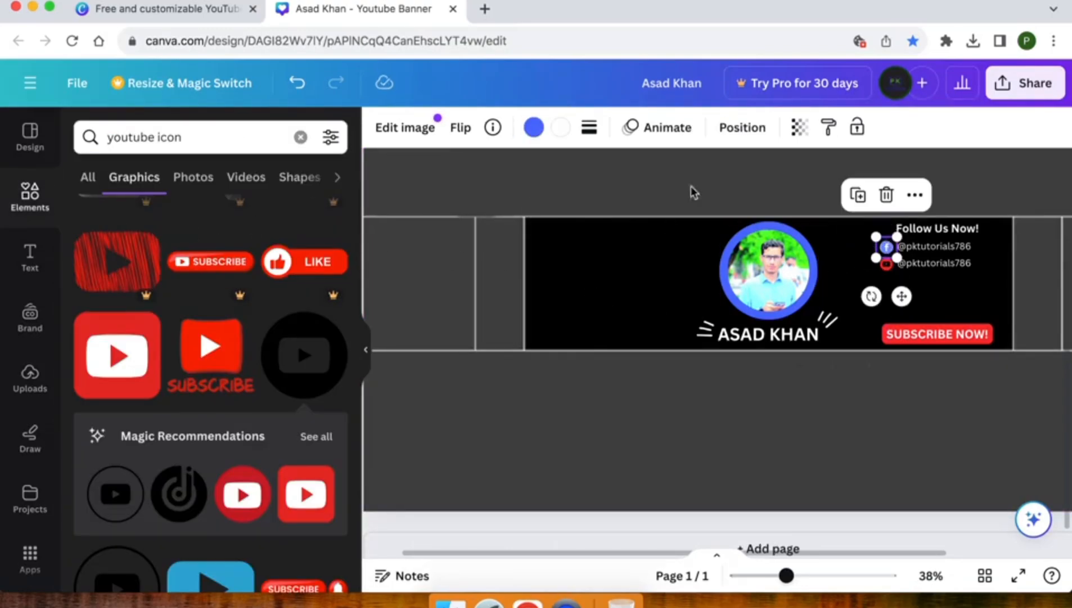
pyautogui.click(575, 191)
pyautogui.click(28, 257)
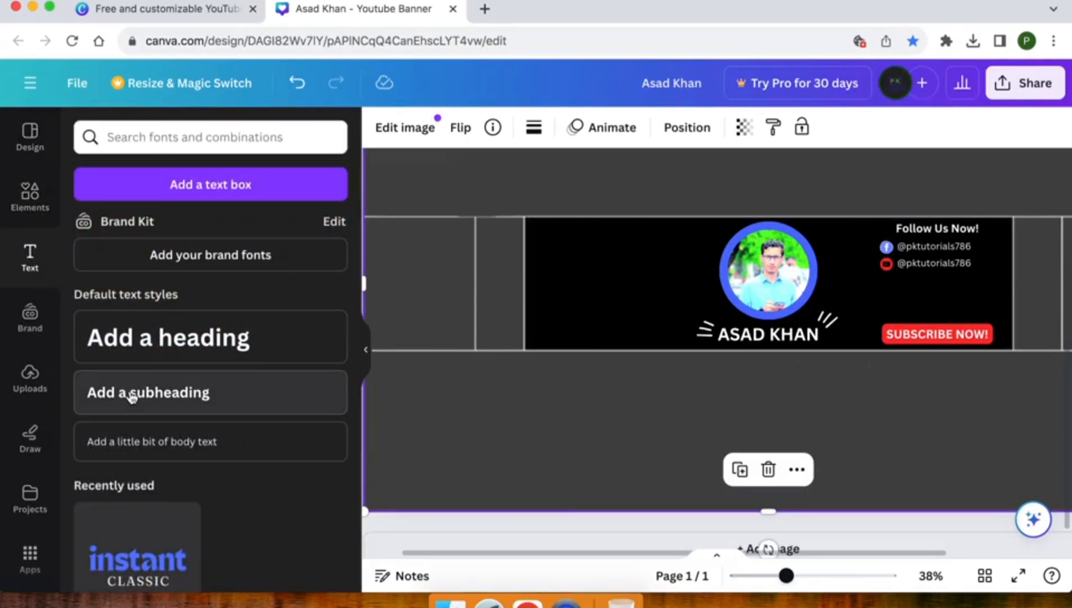
pyautogui.click(135, 456)
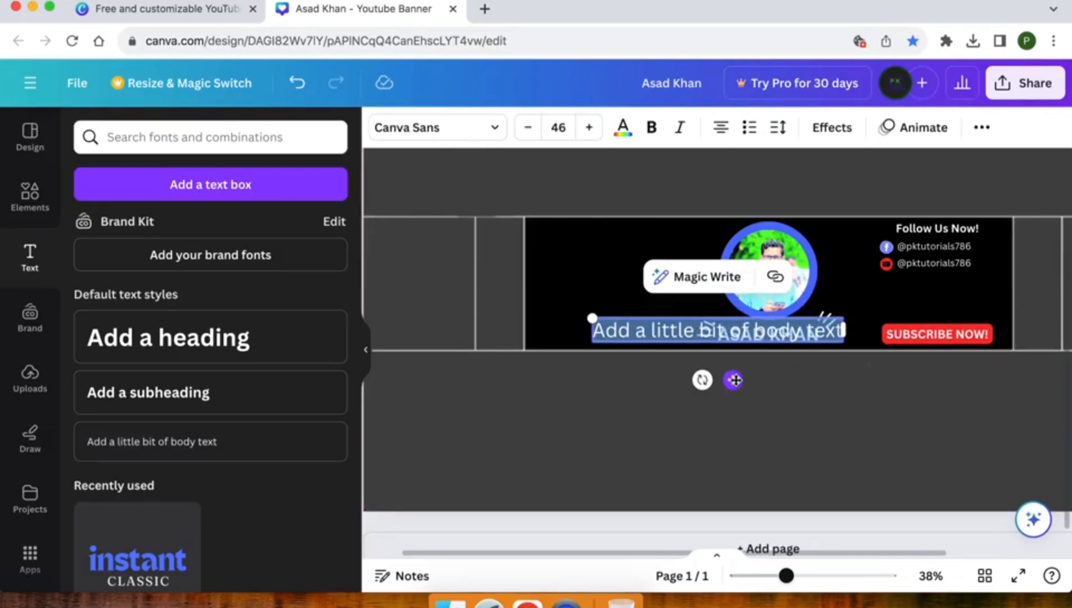
pyautogui.moveTo(734, 379); pyautogui.dragTo(686, 357)
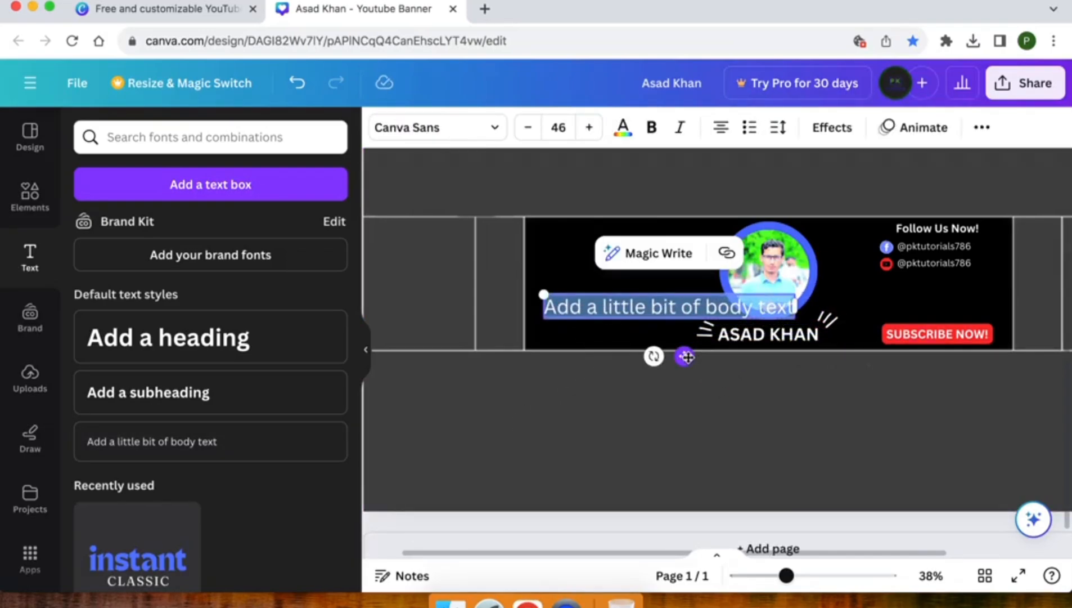
pyautogui.write('www.pktutorials.com')
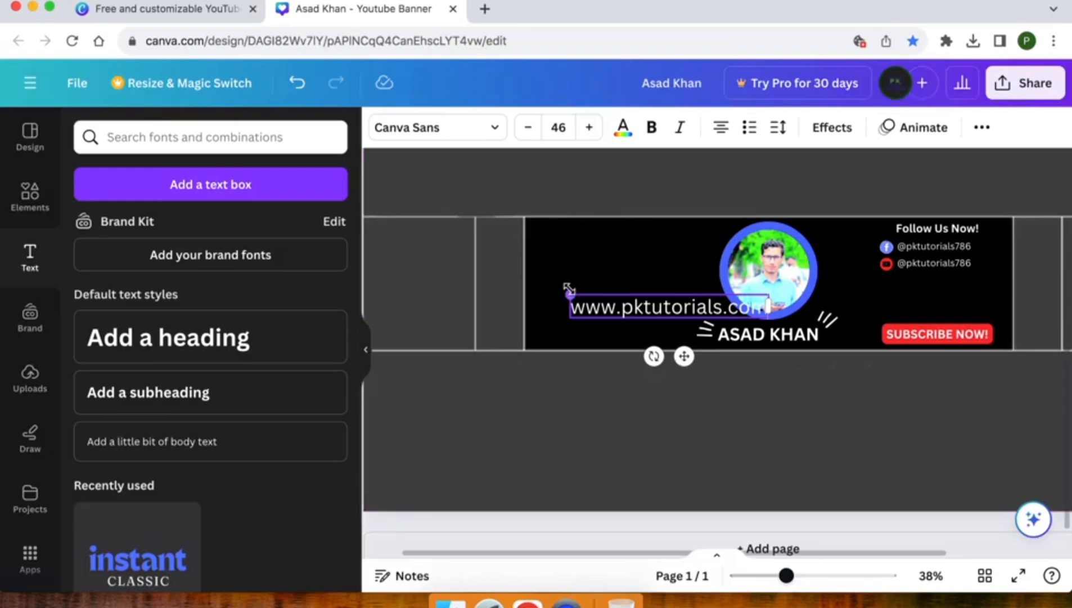
pyautogui.moveTo(569, 292); pyautogui.dragTo(650, 321)
pyautogui.moveTo(723, 358); pyautogui.dragTo(630, 364)
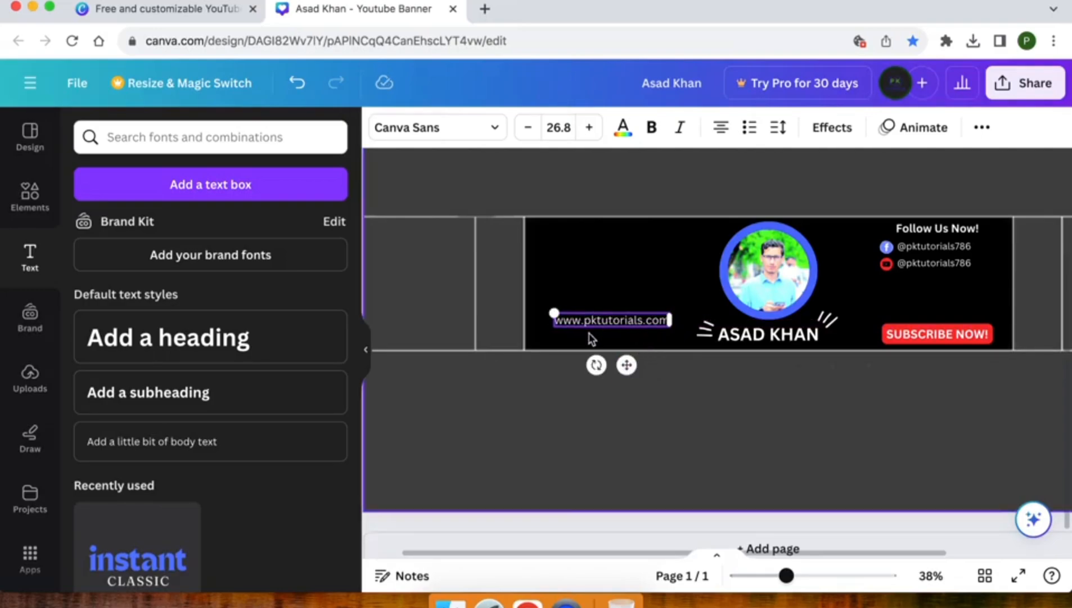
# Step: Add a body text box with the contact e-mail address and scale it down to one line
pyautogui.click(149, 441)
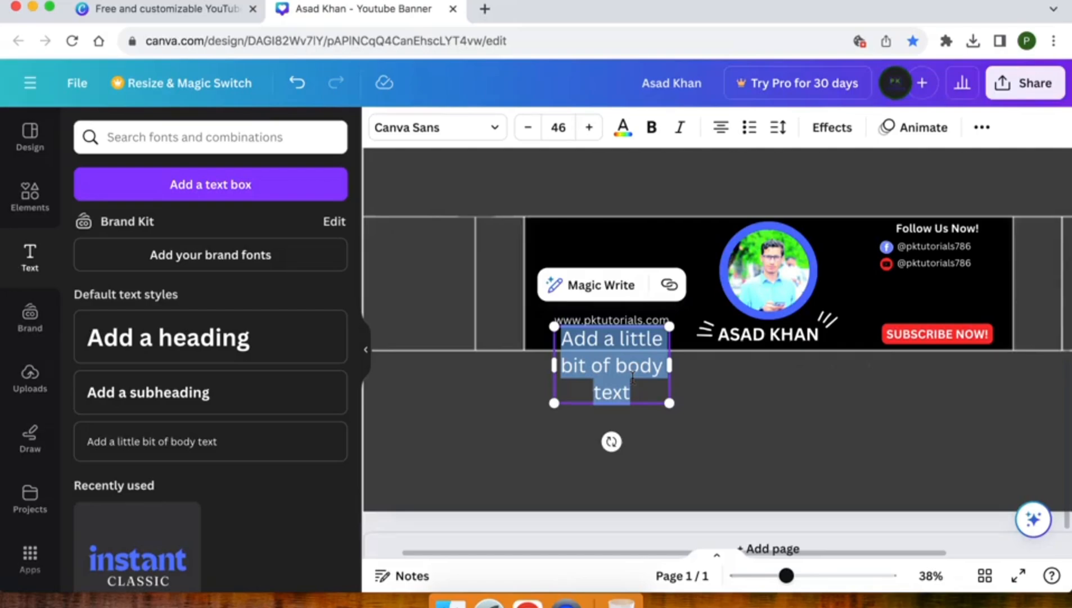
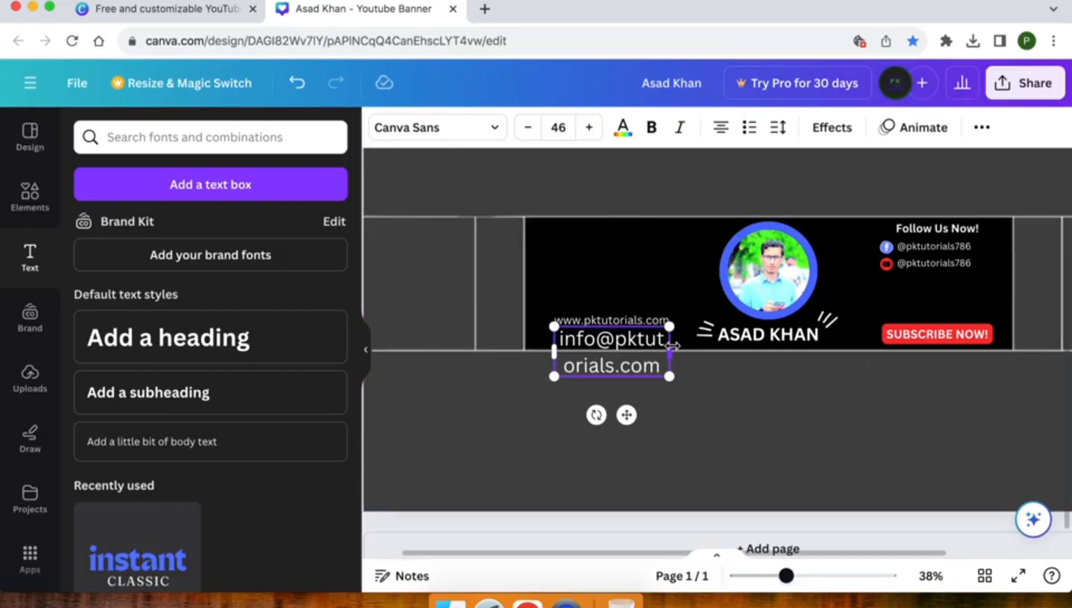
pyautogui.moveTo(672, 345); pyautogui.dragTo(777, 350)
pyautogui.moveTo(556, 326); pyautogui.dragTo(661, 363)
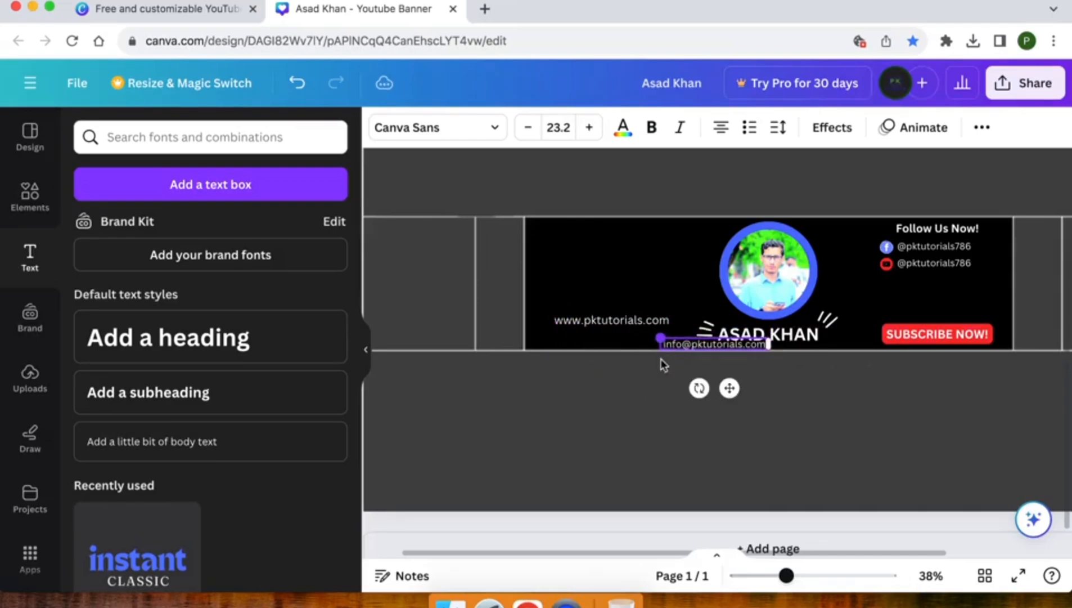
# Step: Match the e-mail text size to the website's 26.8 and place it directly under the website line
pyautogui.click(630, 319)
pyautogui.click(689, 343)
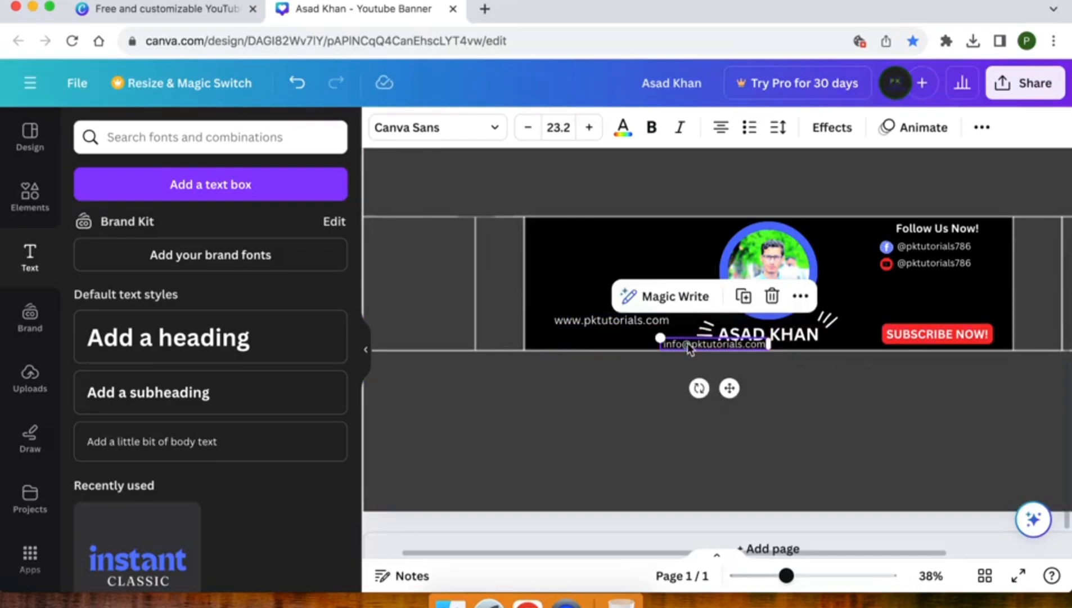
pyautogui.click(601, 324)
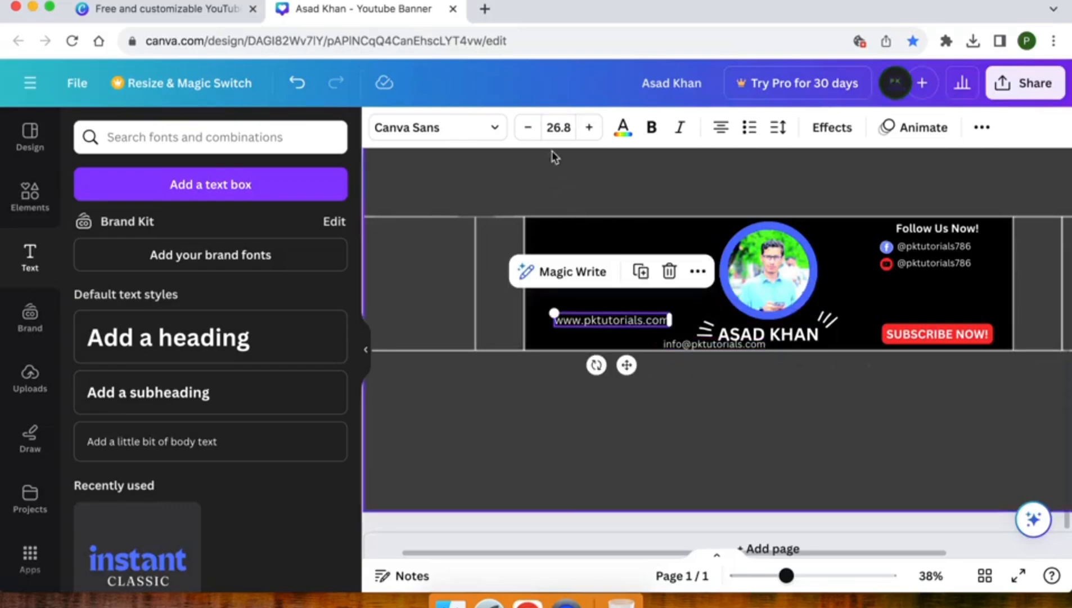
pyautogui.click(556, 127)
pyautogui.press('super+c')
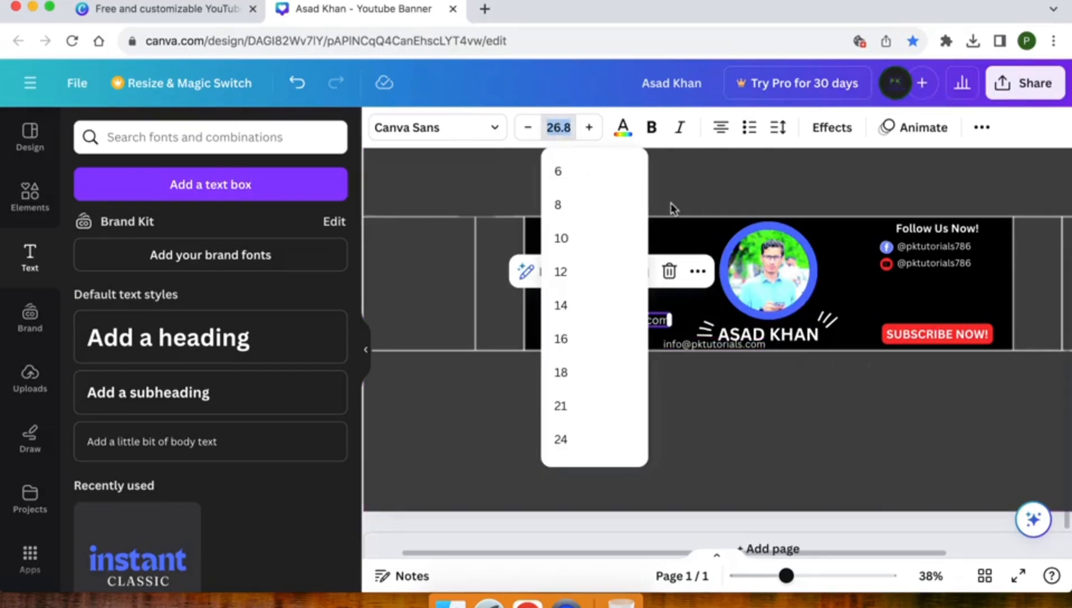
pyautogui.click(700, 345)
pyautogui.click(557, 125)
pyautogui.press('super+v')
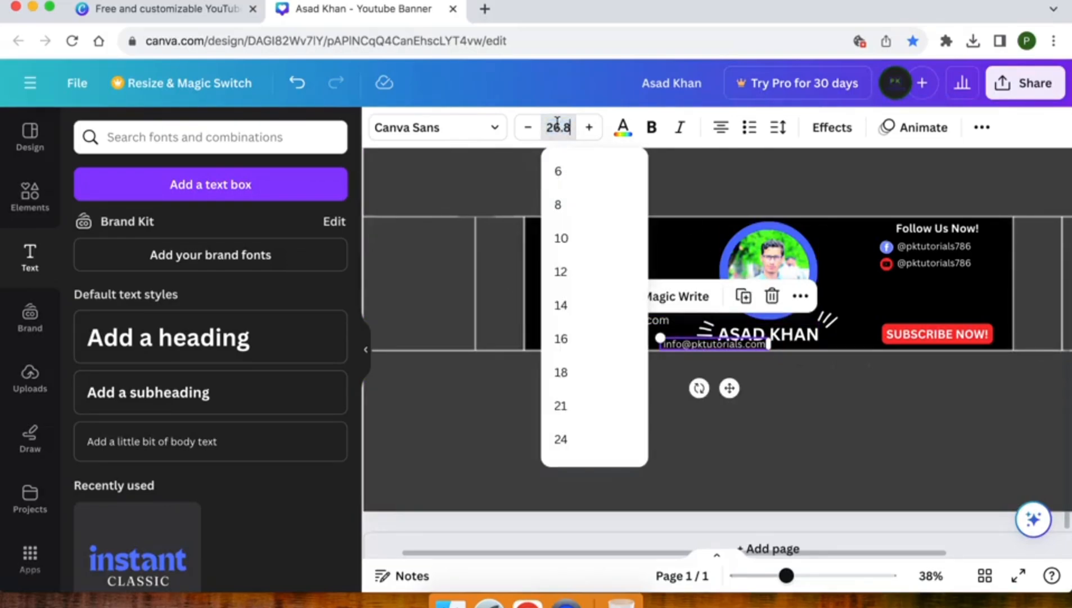
pyautogui.press('Return')
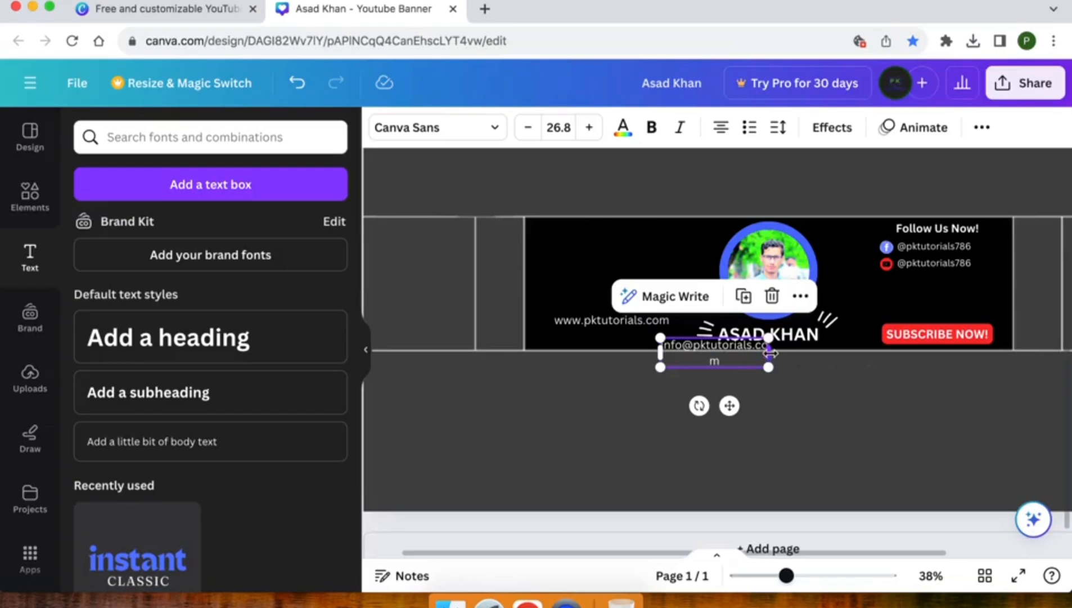
pyautogui.moveTo(769, 354); pyautogui.dragTo(783, 352)
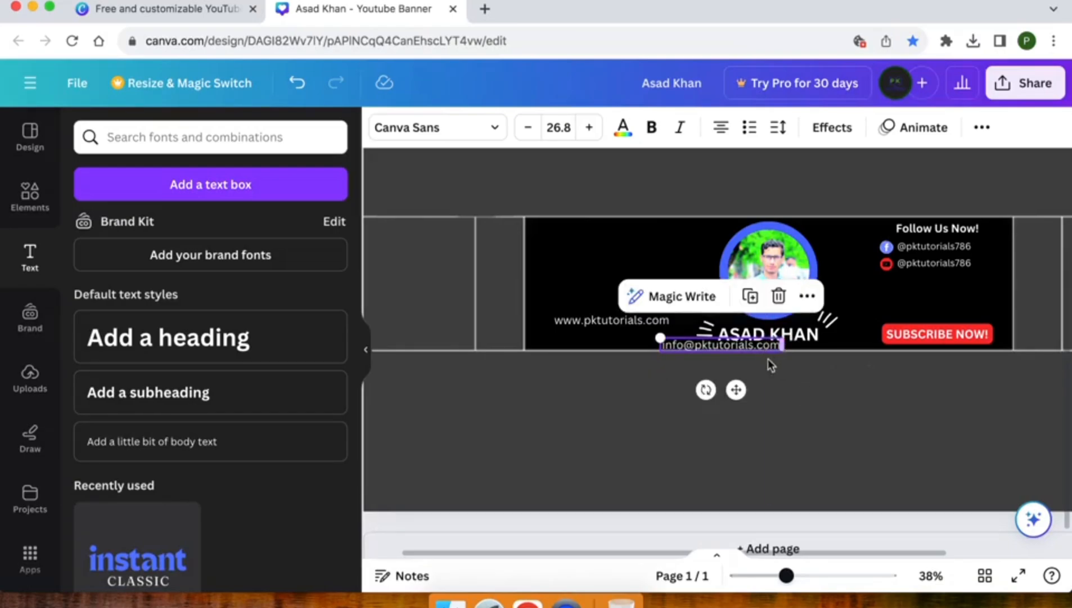
pyautogui.moveTo(738, 389); pyautogui.dragTo(636, 381)
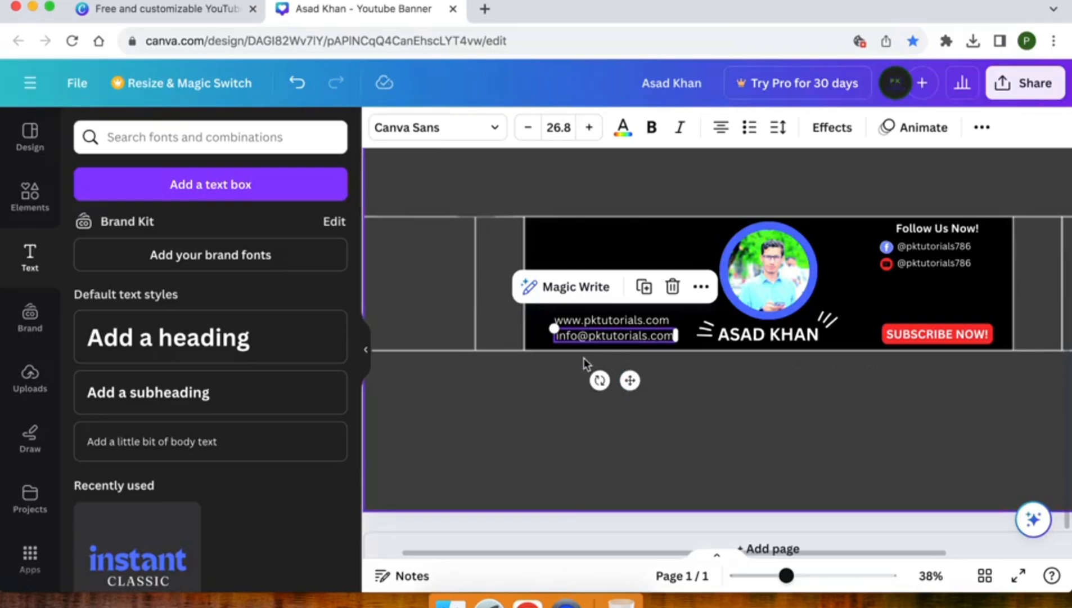
pyautogui.click(529, 368)
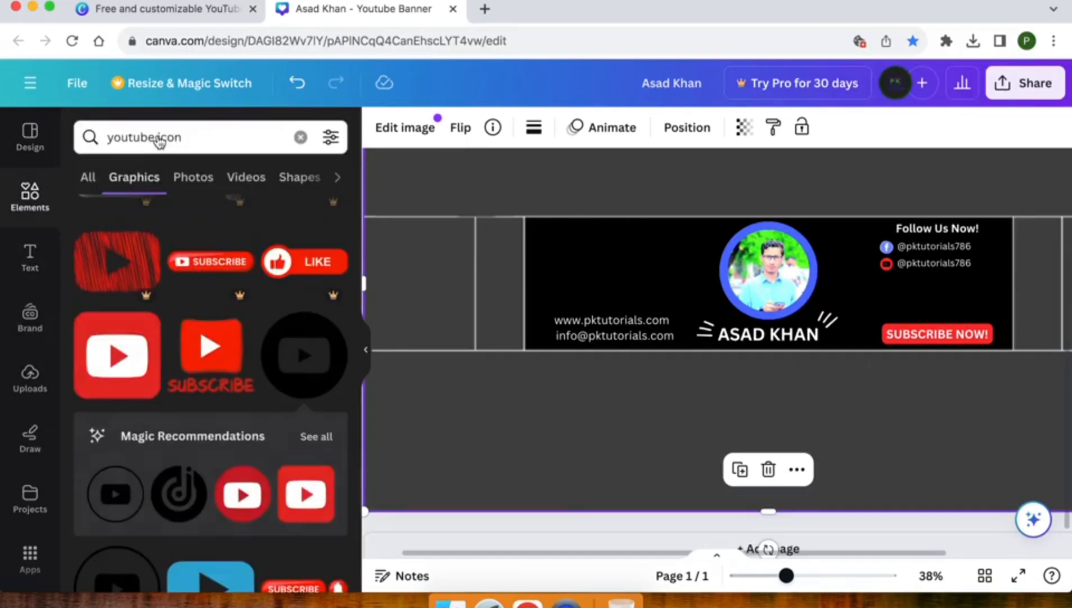
# Step: Search Elements for 'mail icon' and add the black circle envelope icon
pyautogui.tripleClick(152, 136)
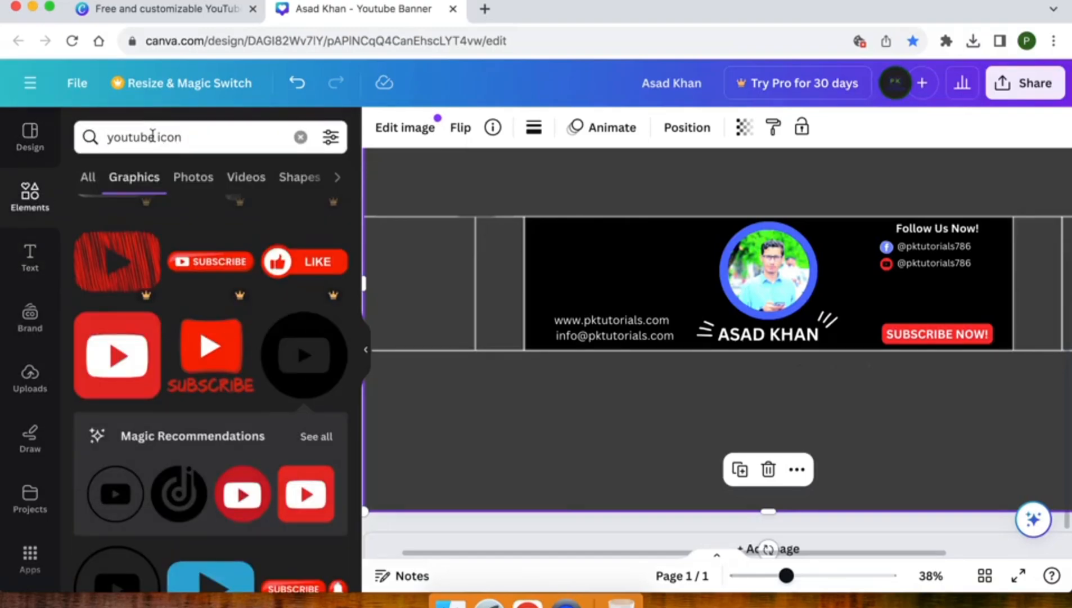
pyautogui.write('mail ino')
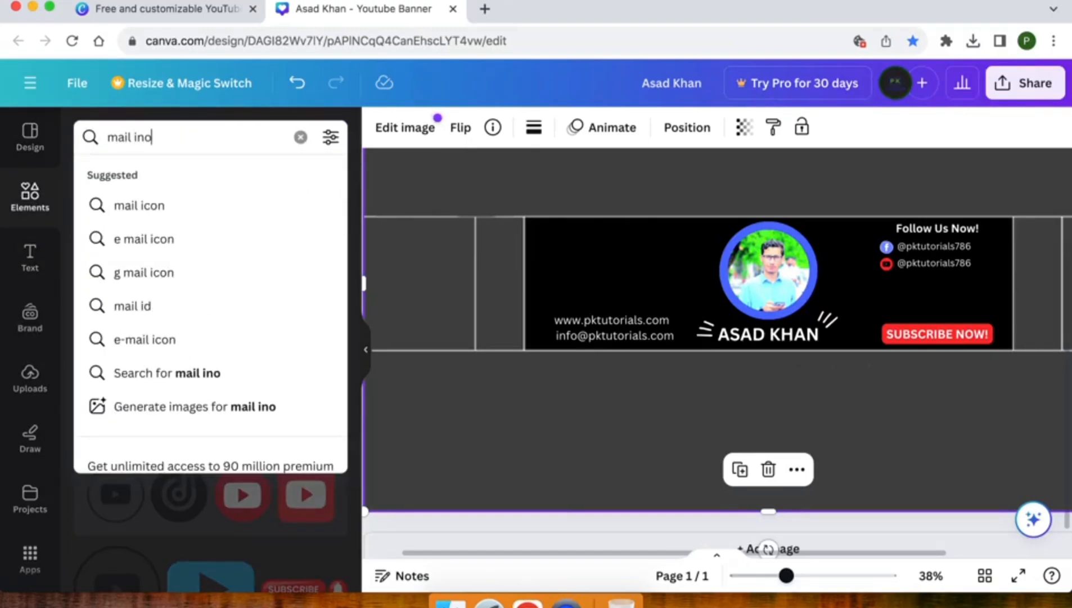
pyautogui.press('BackSpace')
pyautogui.press('BackSpace')
pyautogui.write('com')
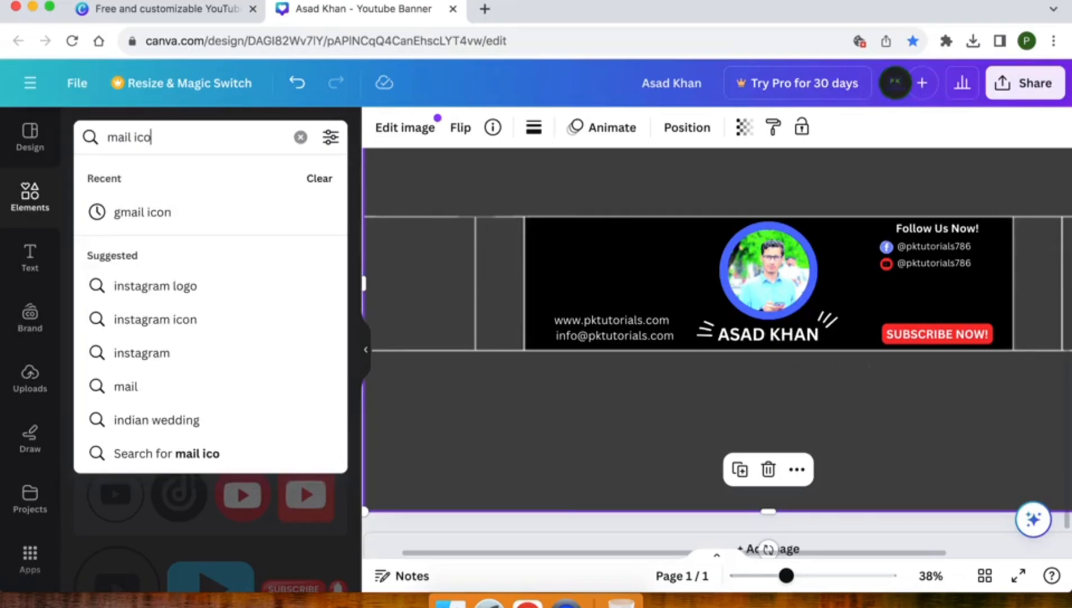
pyautogui.press('Return')
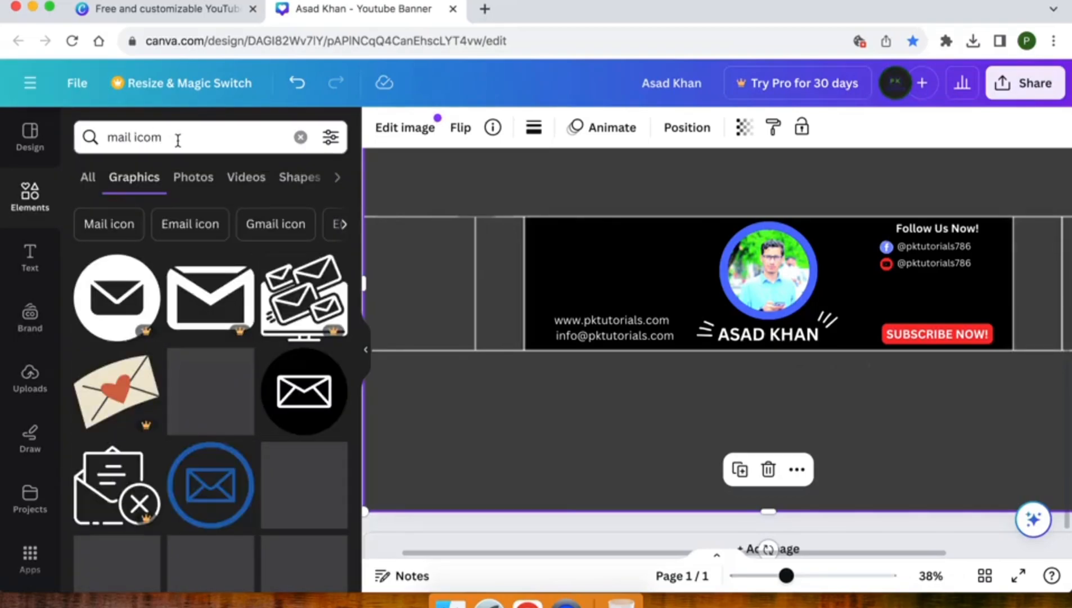
pyautogui.scroll(-3, 178, 291)
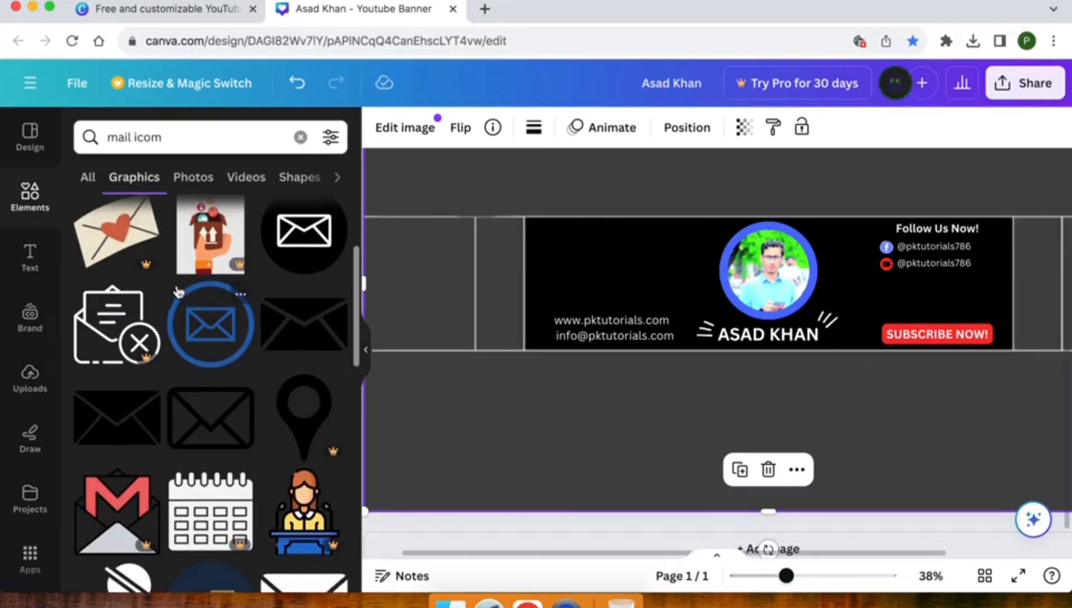
pyautogui.click(299, 262)
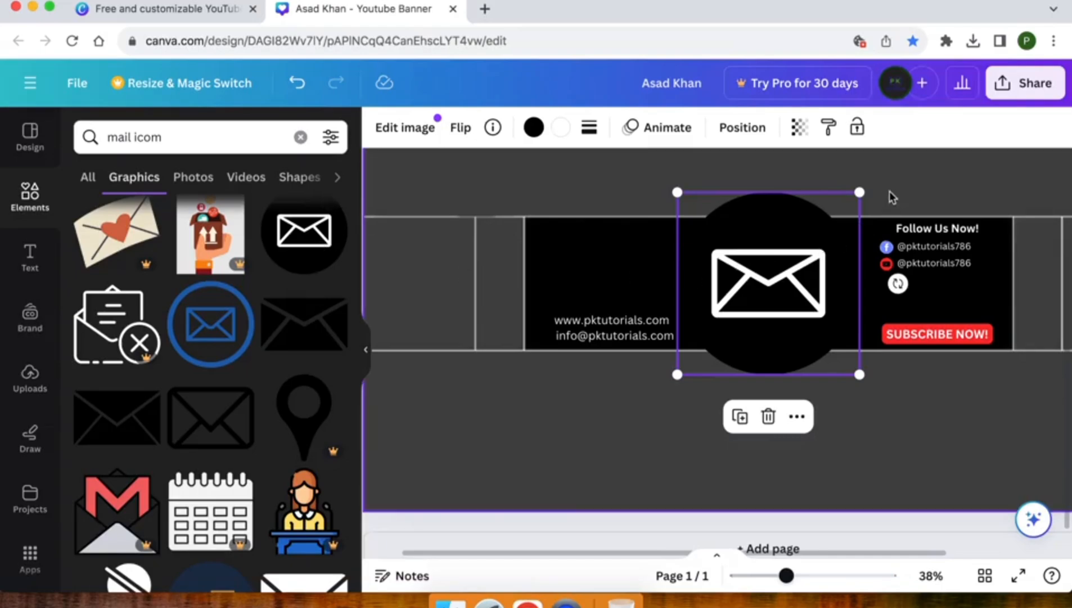
# Step: Shrink the envelope beside the website and e-mail lines, nudging both lines right
pyautogui.moveTo(861, 190); pyautogui.dragTo(637, 283)
pyautogui.moveTo(690, 363); pyautogui.dragTo(585, 339)
pyautogui.click(583, 322)
pyautogui.keyDown('shift'); pyautogui.click(585, 337); pyautogui.keyUp('shift')
pyautogui.press('Right')
pyautogui.press('Right')
pyautogui.press('Right')
pyautogui.press('Right')
pyautogui.press('Right')
pyautogui.press('Right')
pyautogui.press('Right')
pyautogui.press('Right')
pyautogui.press('Right')
pyautogui.press('Right')
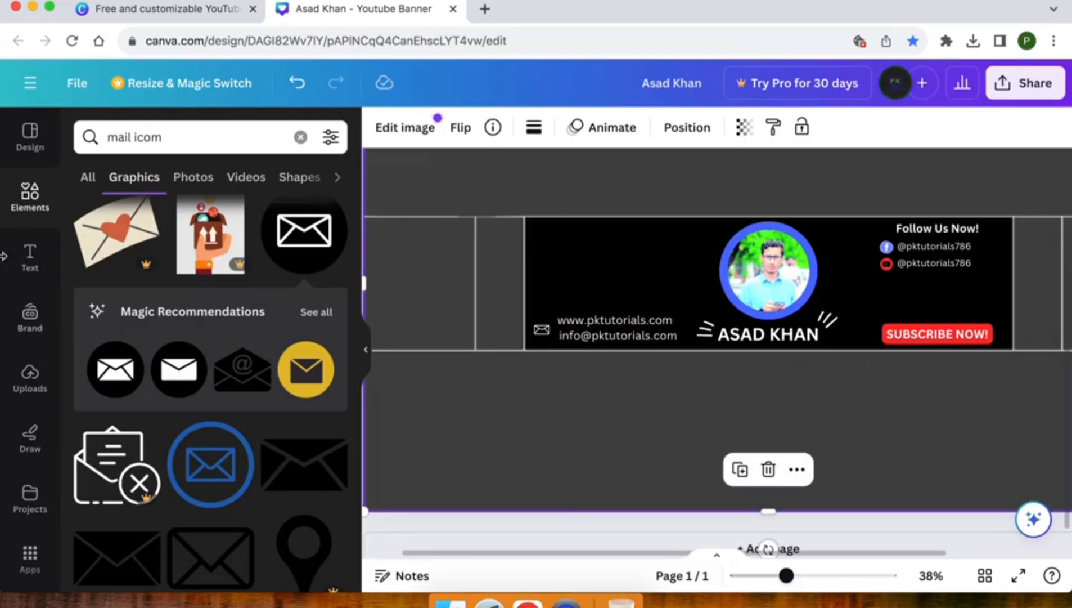
# Step: Browse the Text panel's font combinations such as 'THANK YOU', 'this is pure GOLD' and 'Play time'
pyautogui.click(29, 261)
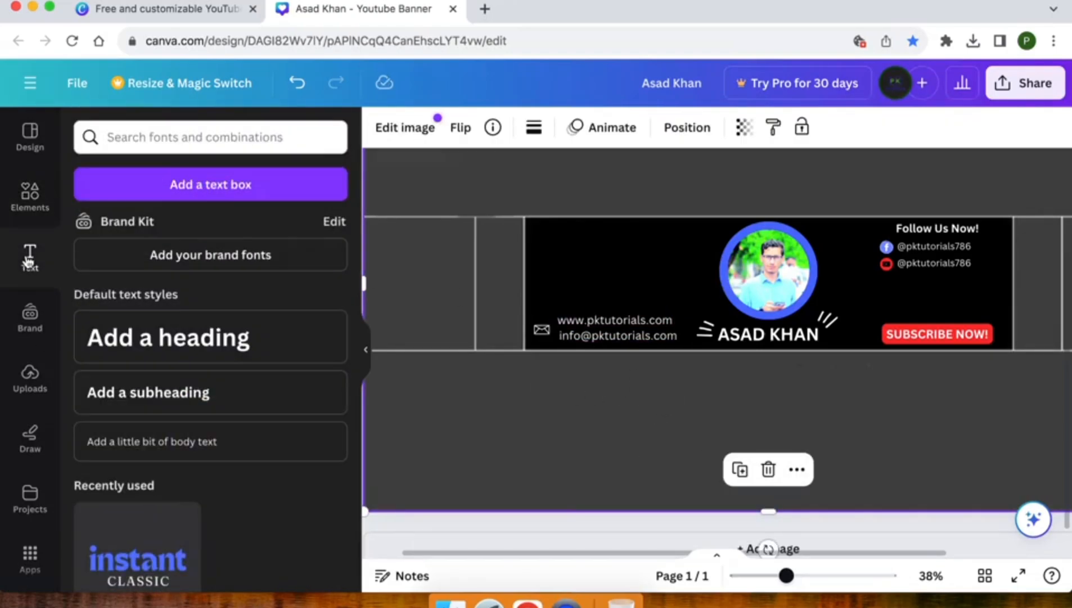
pyautogui.scroll(-5, 144, 335)
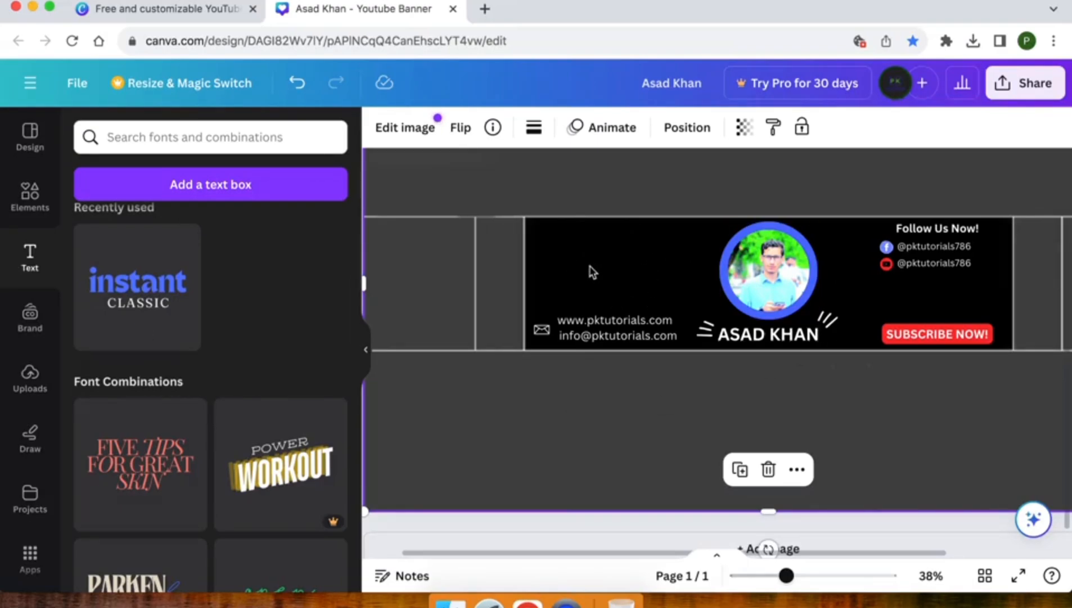
pyautogui.scroll(-5, 232, 444)
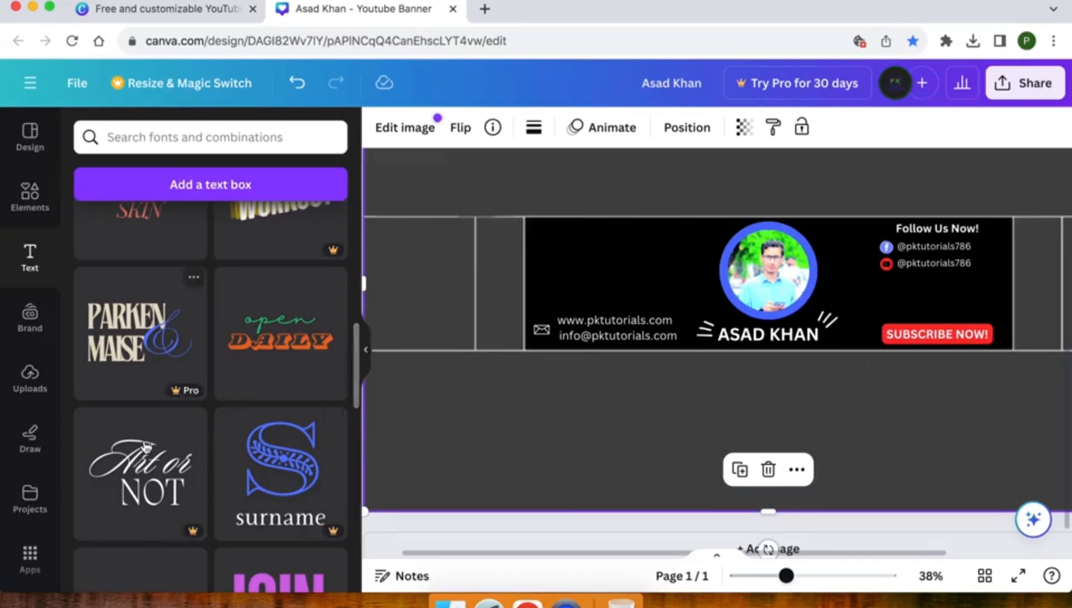
pyautogui.scroll(-5, 191, 417)
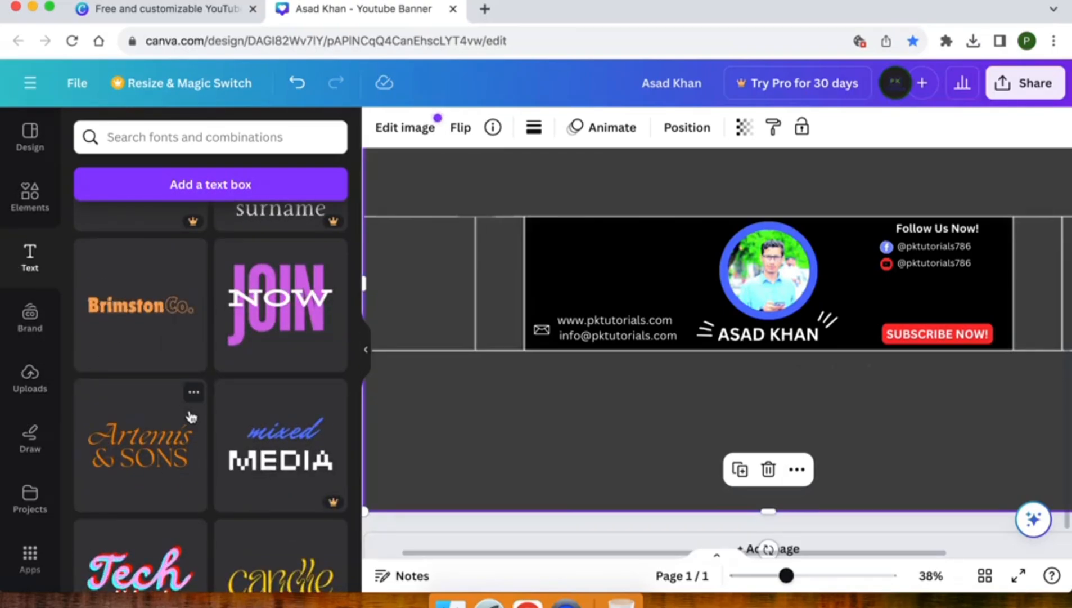
pyautogui.scroll(-8, 192, 416)
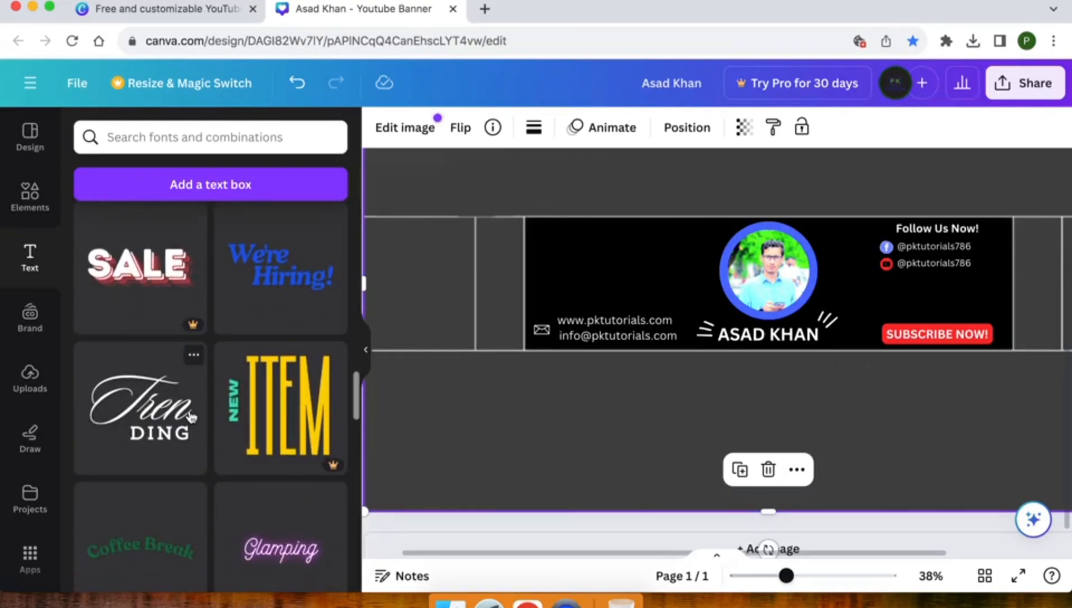
pyautogui.scroll(-4, 191, 416)
pyautogui.scroll(-4, 192, 417)
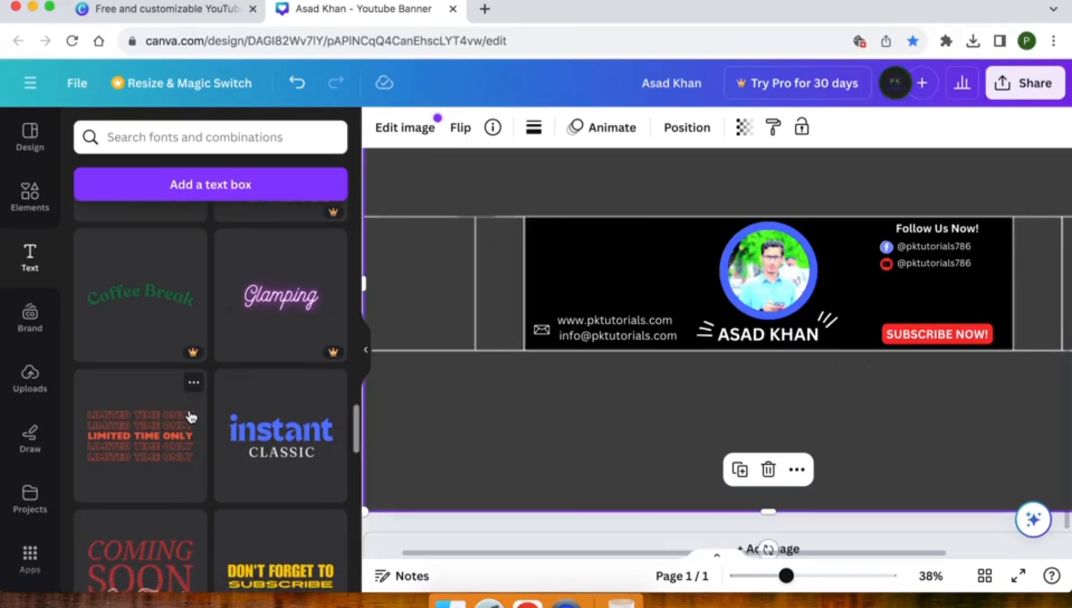
pyautogui.scroll(-10, 191, 416)
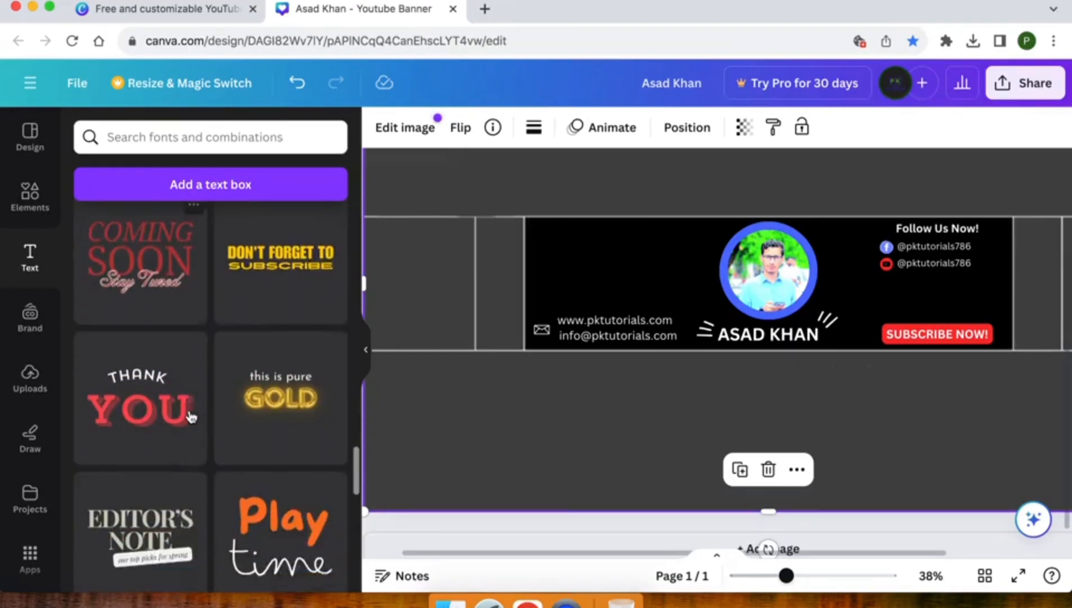
pyautogui.scroll(-8, 191, 416)
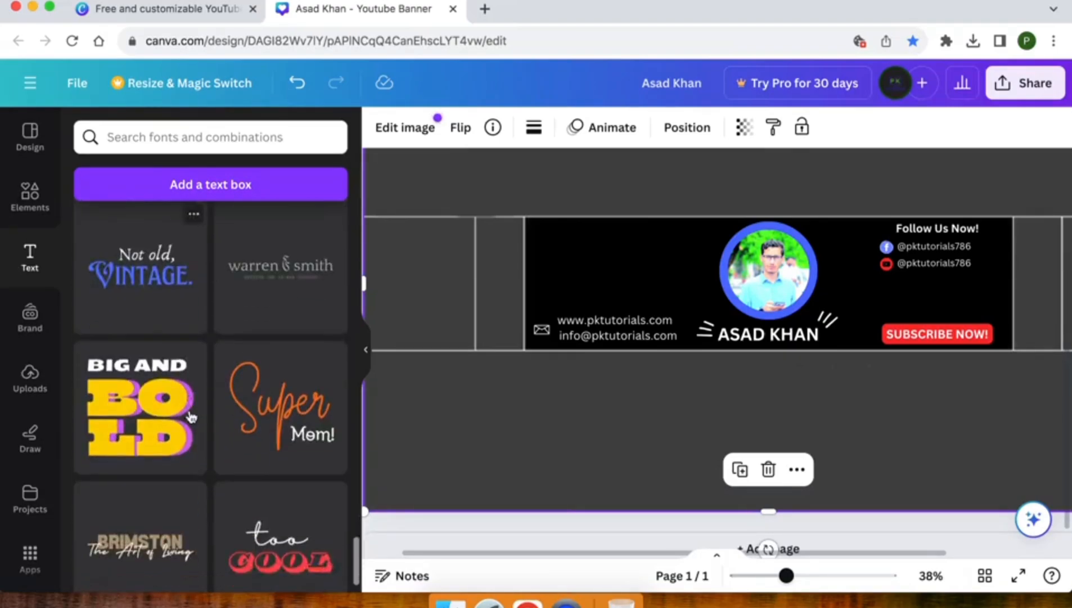
pyautogui.scroll(-3, 190, 416)
pyautogui.scroll(10, 190, 416)
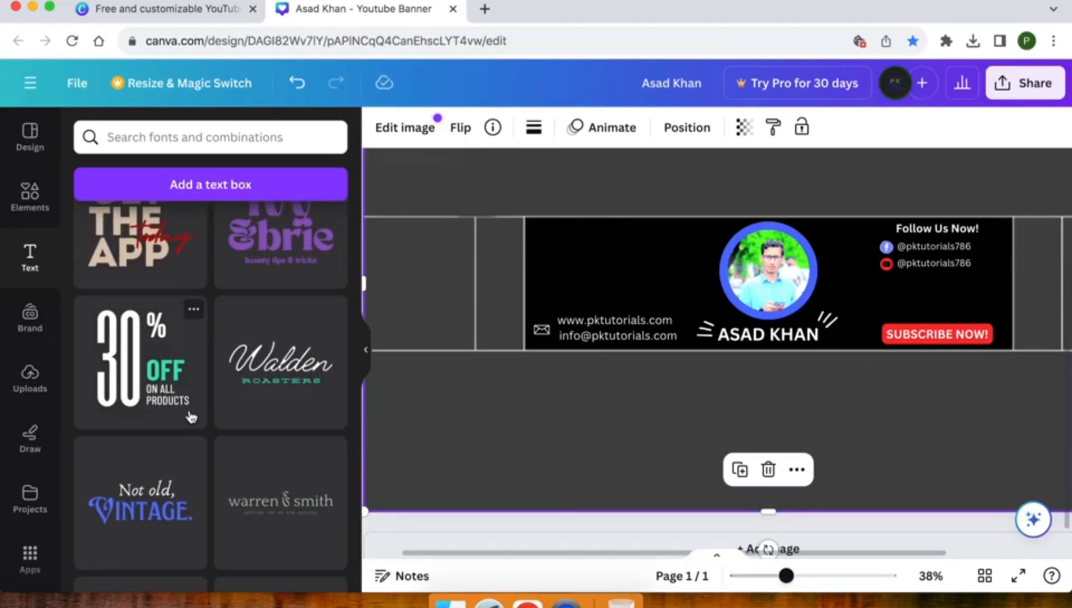
pyautogui.scroll(6, 191, 416)
pyautogui.scroll(2, 192, 416)
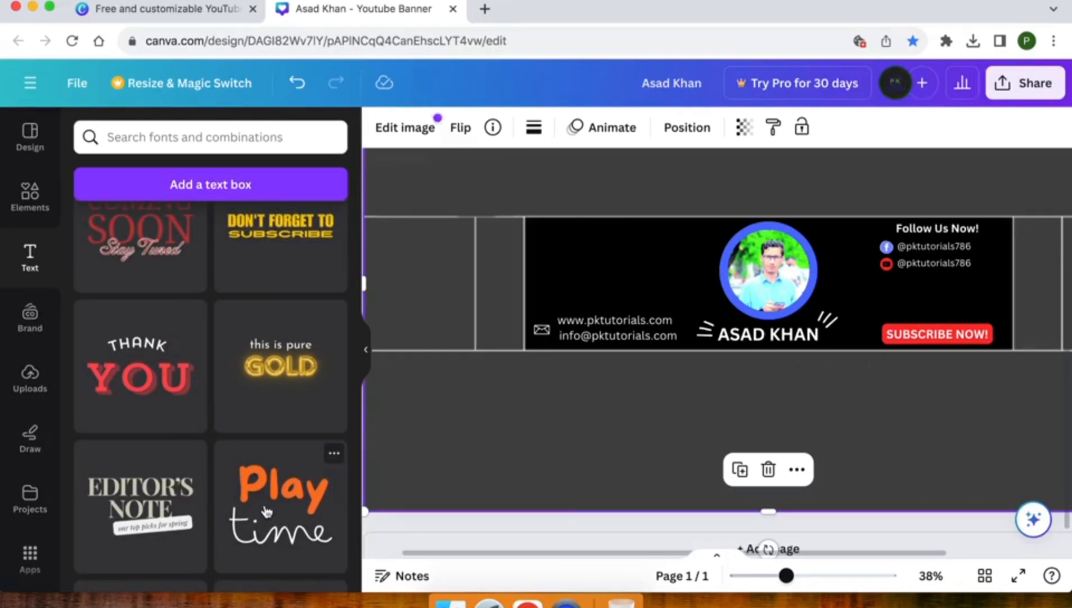
# Step: Add the 'Play time' font combination, shrink it and place it at the banner's top-left
pyautogui.moveTo(266, 511); pyautogui.dragTo(682, 212)
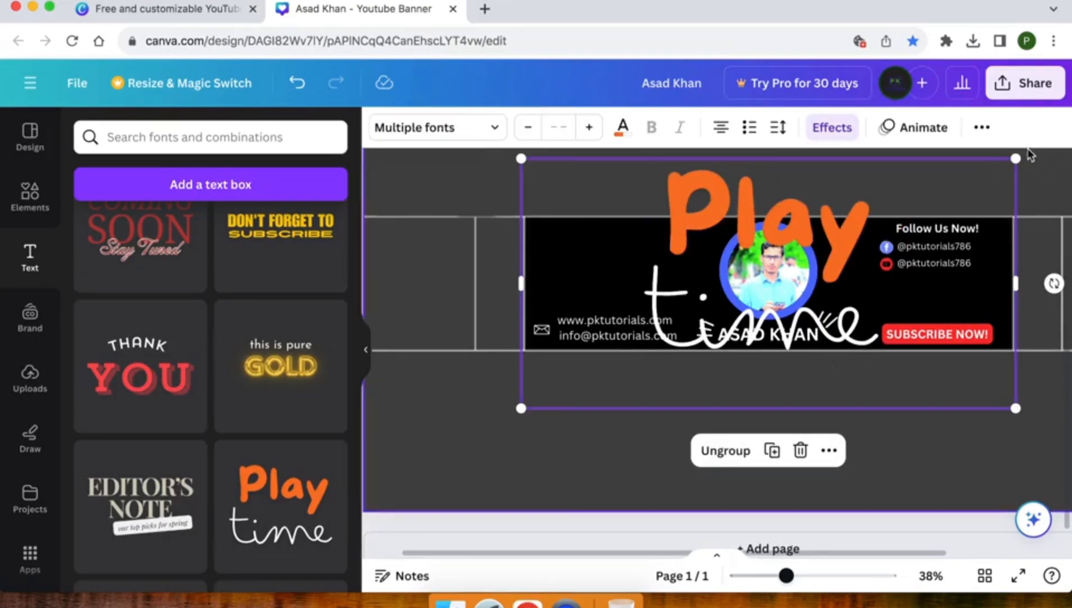
pyautogui.moveTo(1015, 158); pyautogui.dragTo(618, 269)
pyautogui.moveTo(588, 392); pyautogui.dragTo(607, 274)
# Step: Retype the heading words so it reads 'Graphic designer'
pyautogui.click(607, 264)
pyautogui.doubleClick(607, 251)
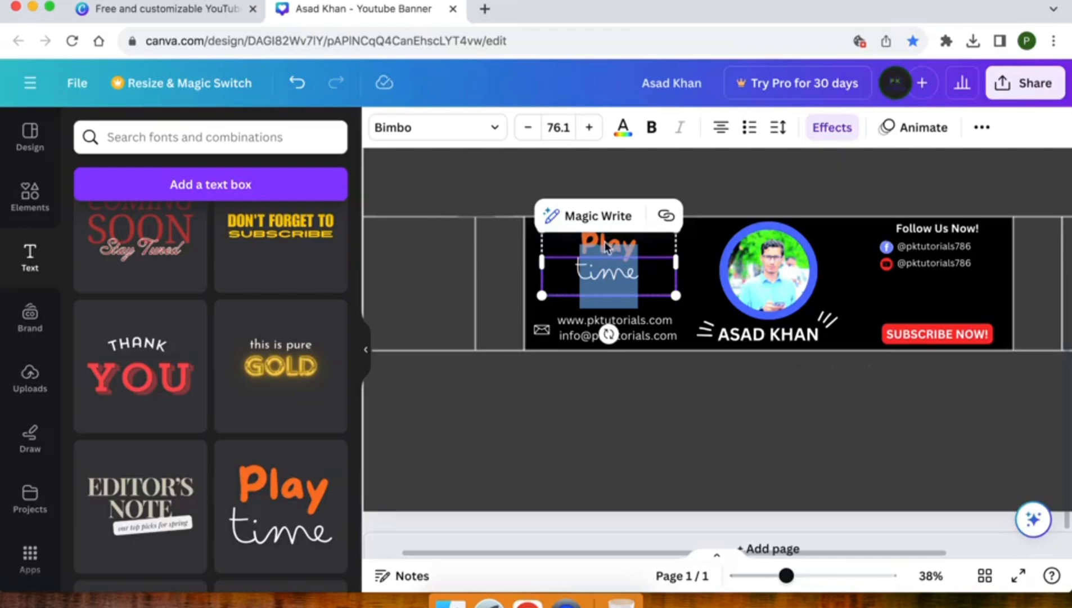
pyautogui.doubleClick(602, 243)
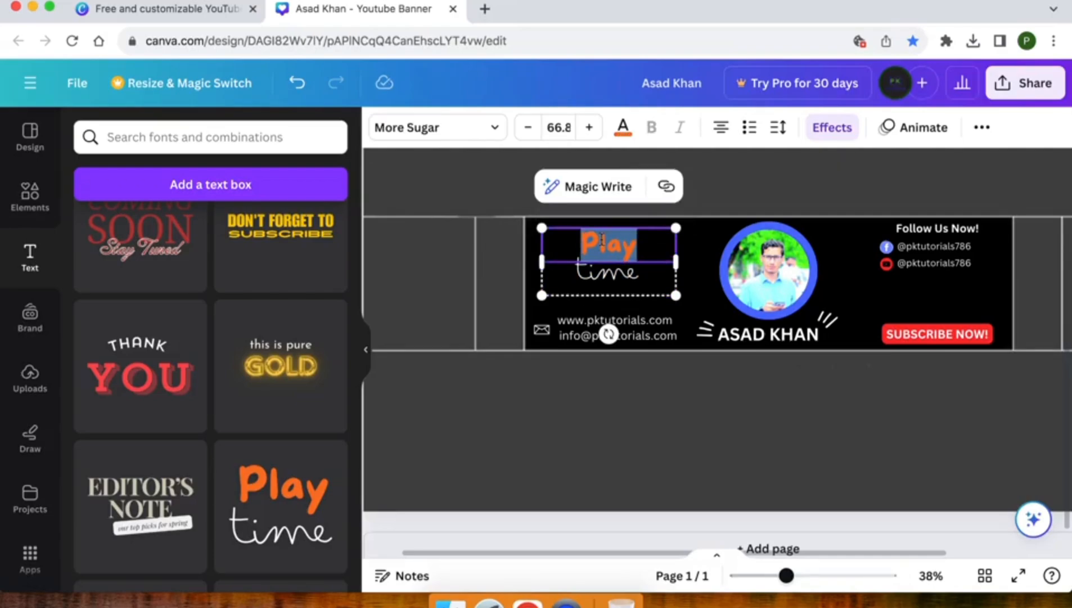
pyautogui.write('Graphic')
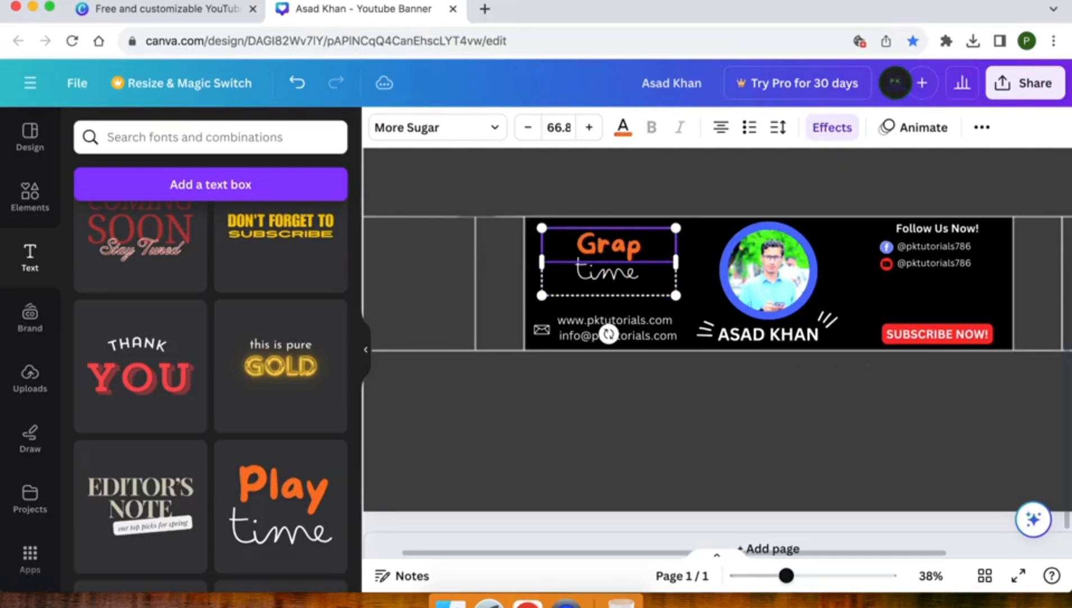
pyautogui.doubleClick(603, 286)
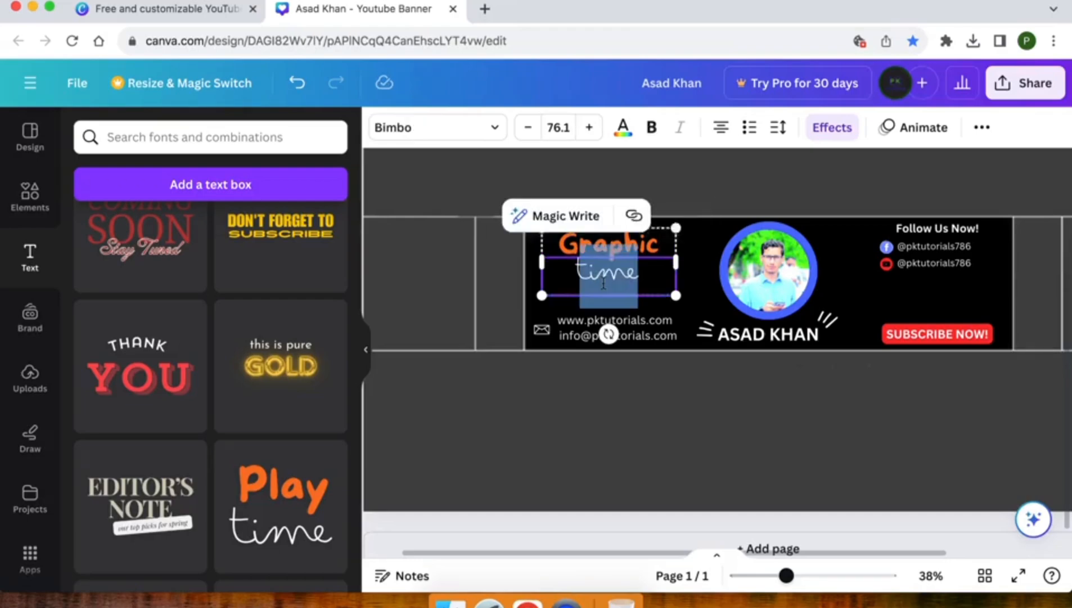
pyautogui.write('de')
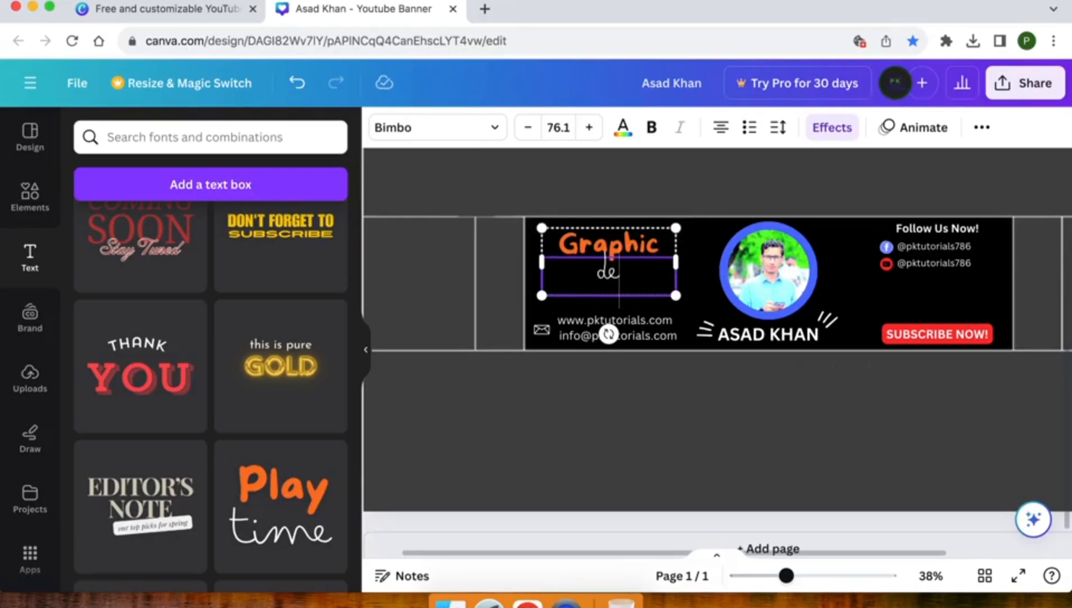
pyautogui.write('signer')
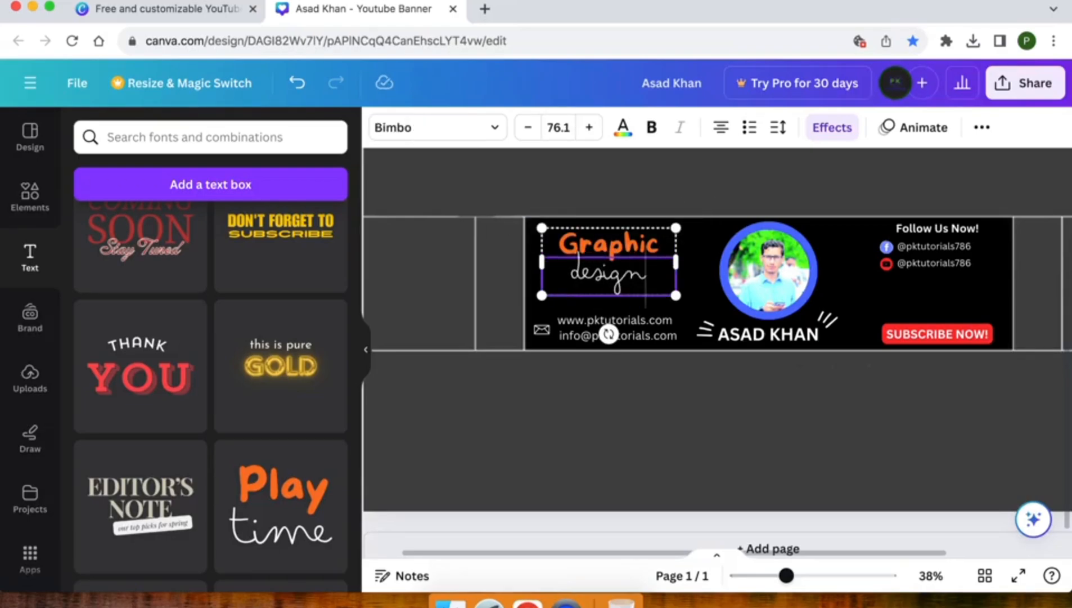
pyautogui.click(495, 281)
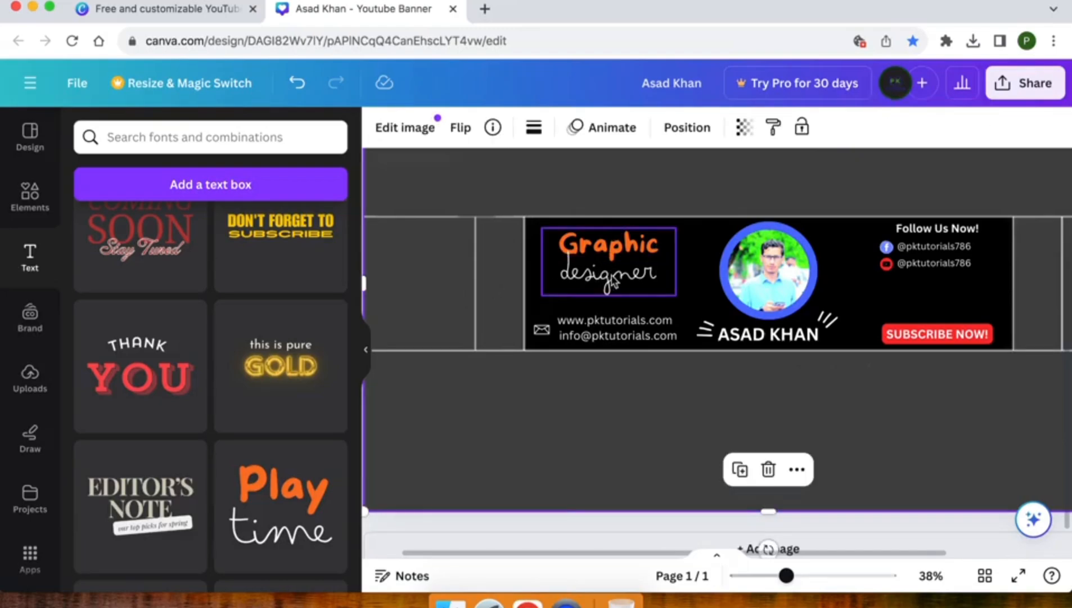
# Step: Zoom out, show the Elements library on the All tab and clear the old mail search
pyautogui.scroll(-3, 678, 298)
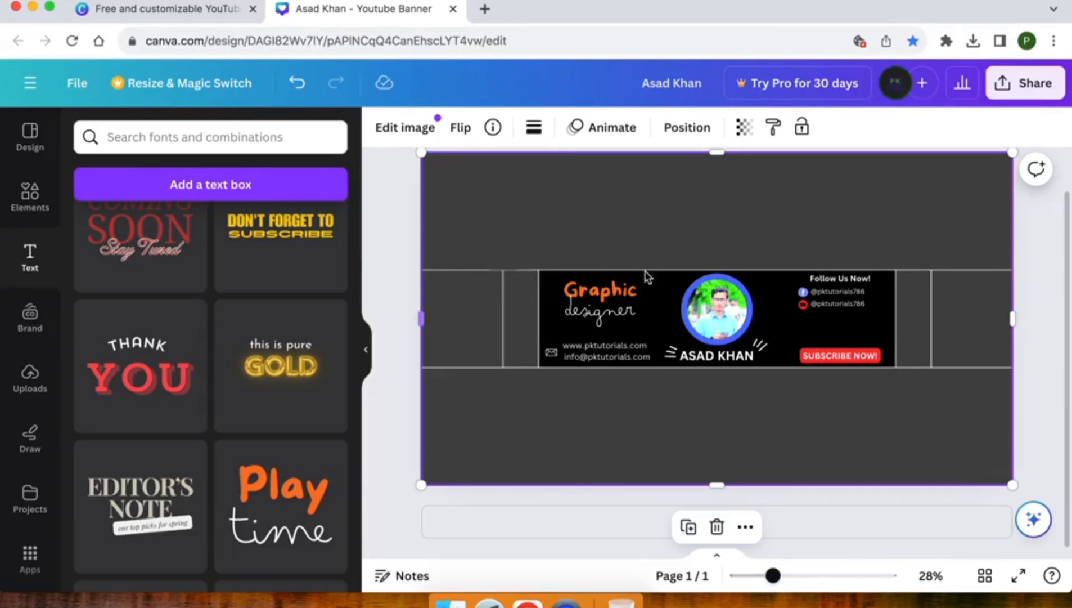
pyautogui.click(29, 210)
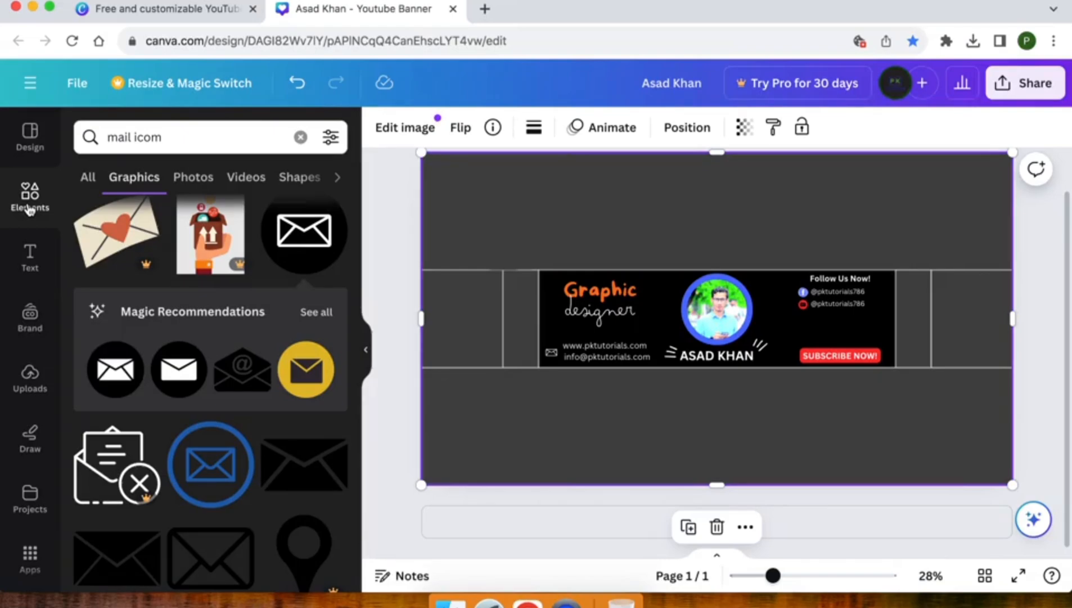
pyautogui.scroll(3, 115, 402)
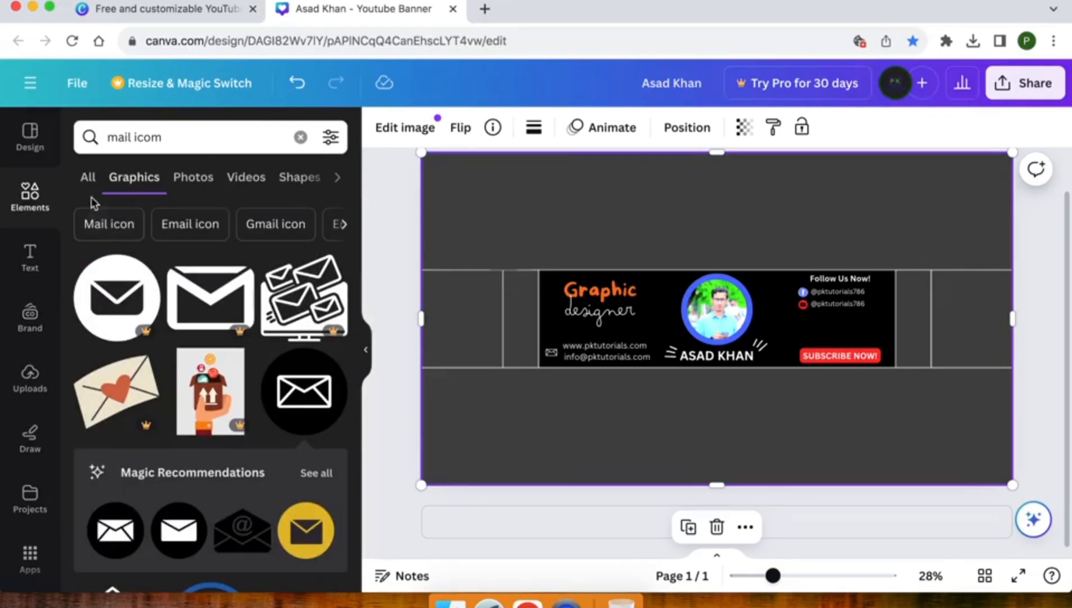
pyautogui.click(87, 177)
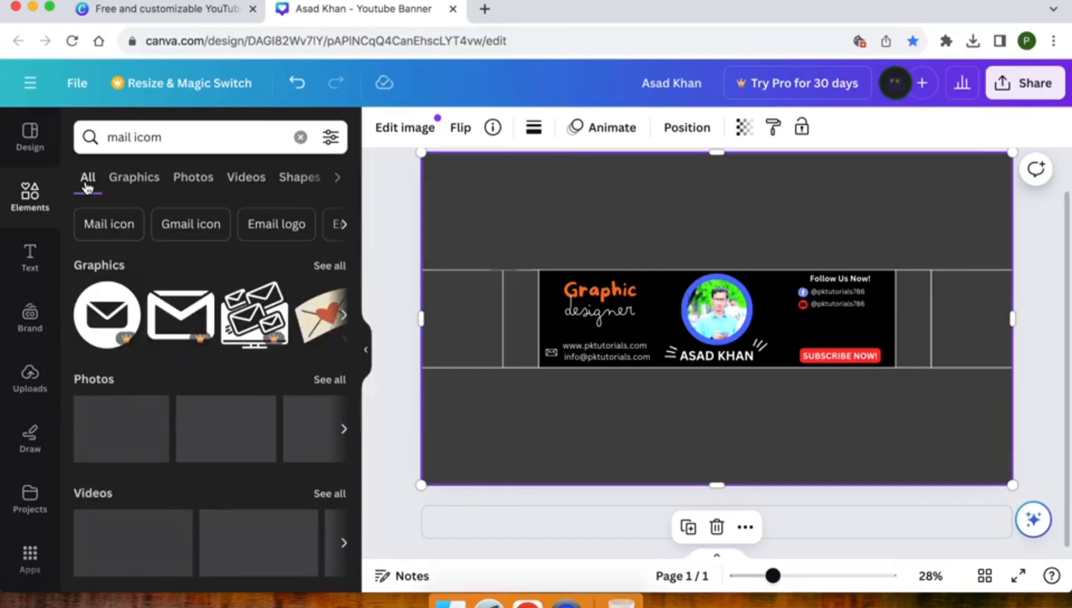
pyautogui.tripleClick(137, 136)
pyautogui.press('BackSpace')
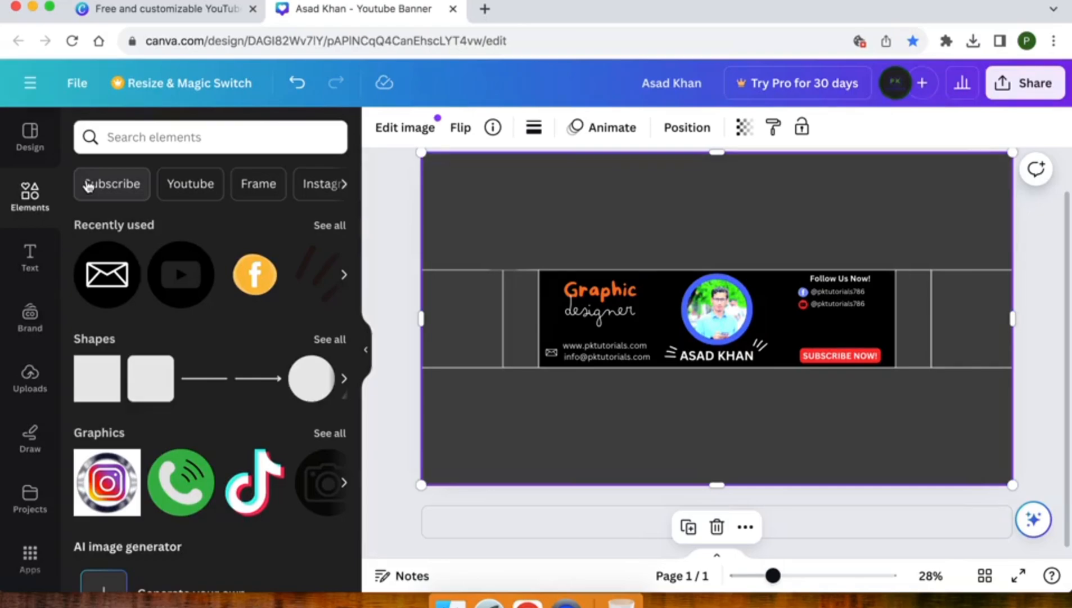
# Step: Add a square stretched over the whole page and fill it with a teal-to-yellow gradient
pyautogui.click(93, 386)
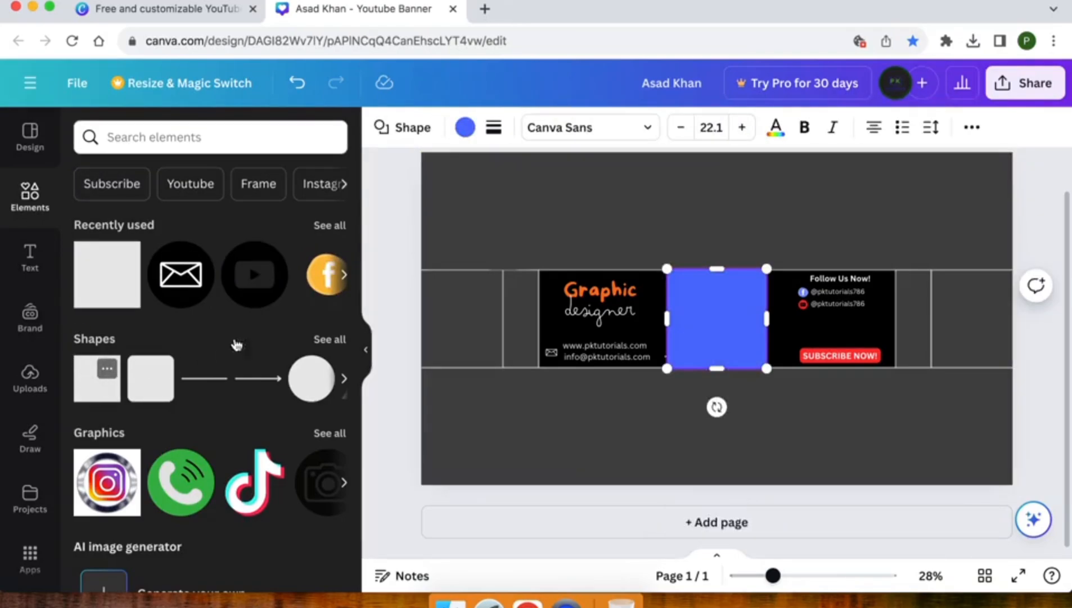
pyautogui.moveTo(670, 321); pyautogui.dragTo(421, 307)
pyautogui.moveTo(768, 317); pyautogui.dragTo(1011, 324)
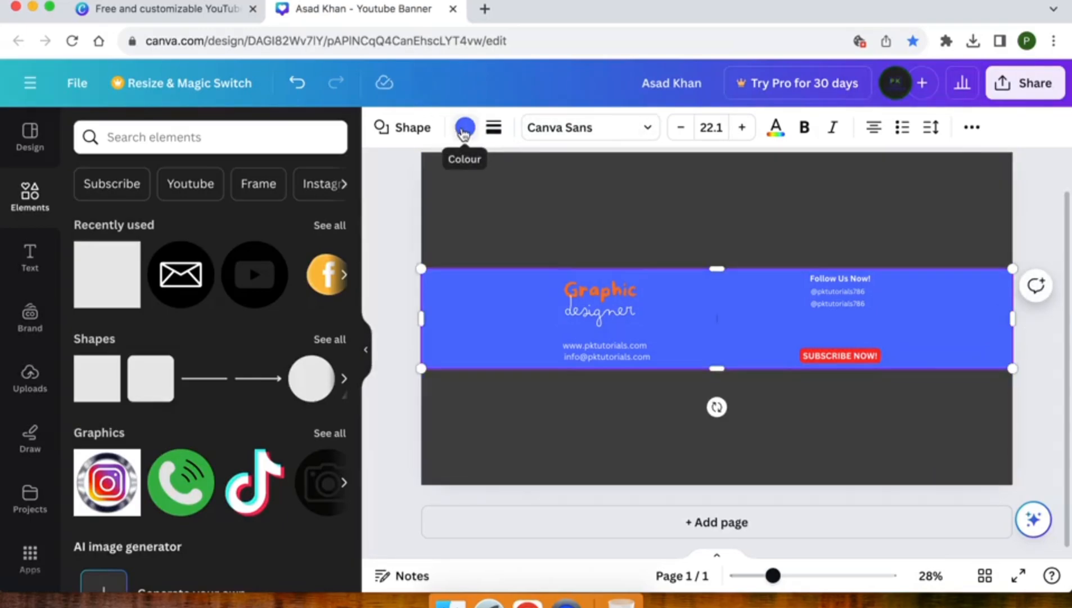
pyautogui.click(464, 128)
pyautogui.scroll(-4, 170, 299)
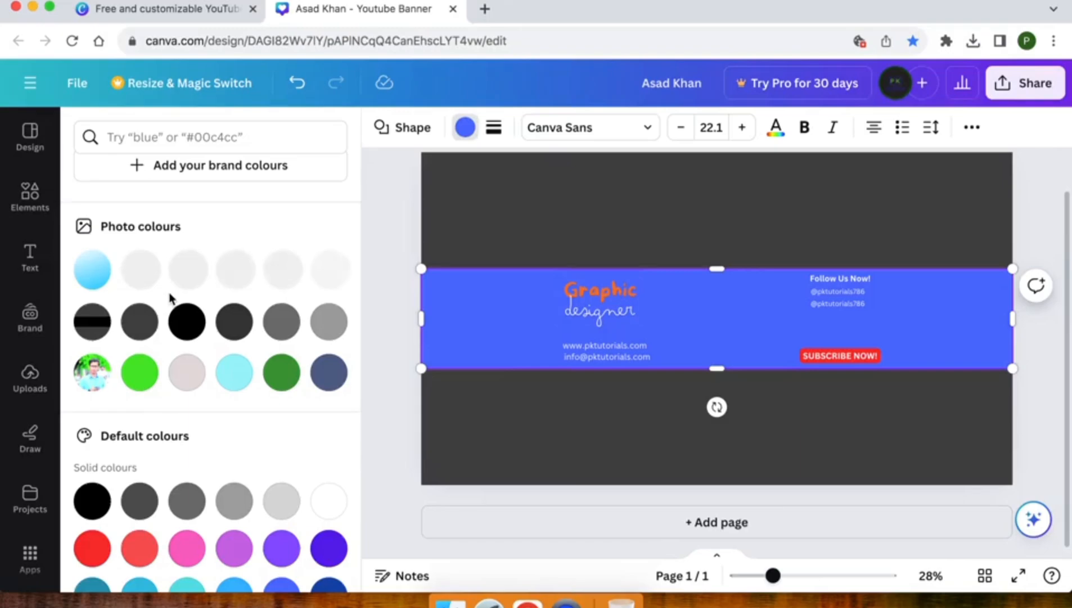
pyautogui.scroll(-6, 170, 298)
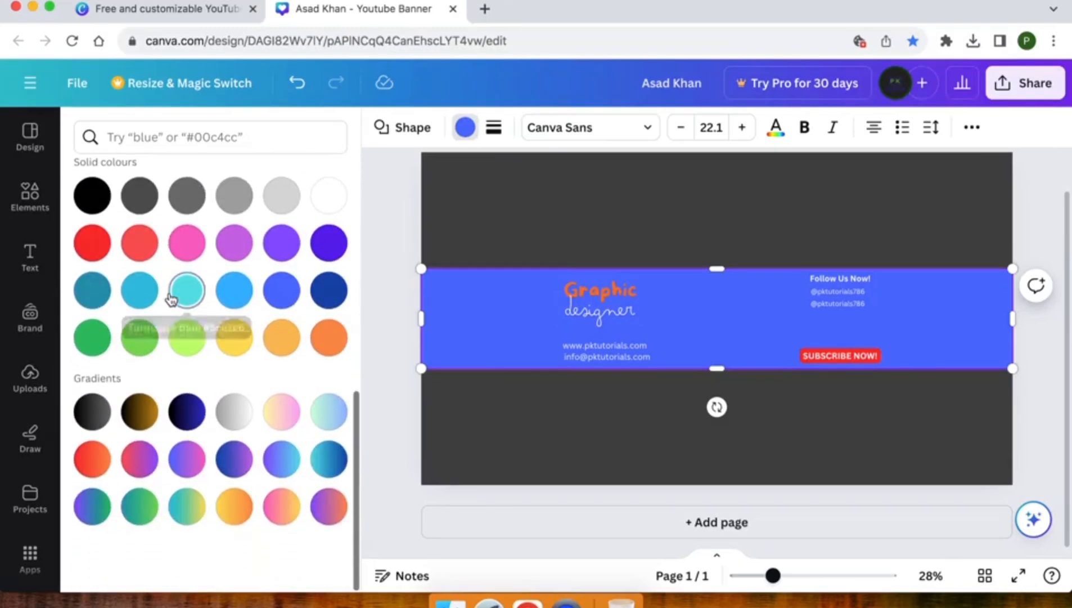
pyautogui.click(186, 510)
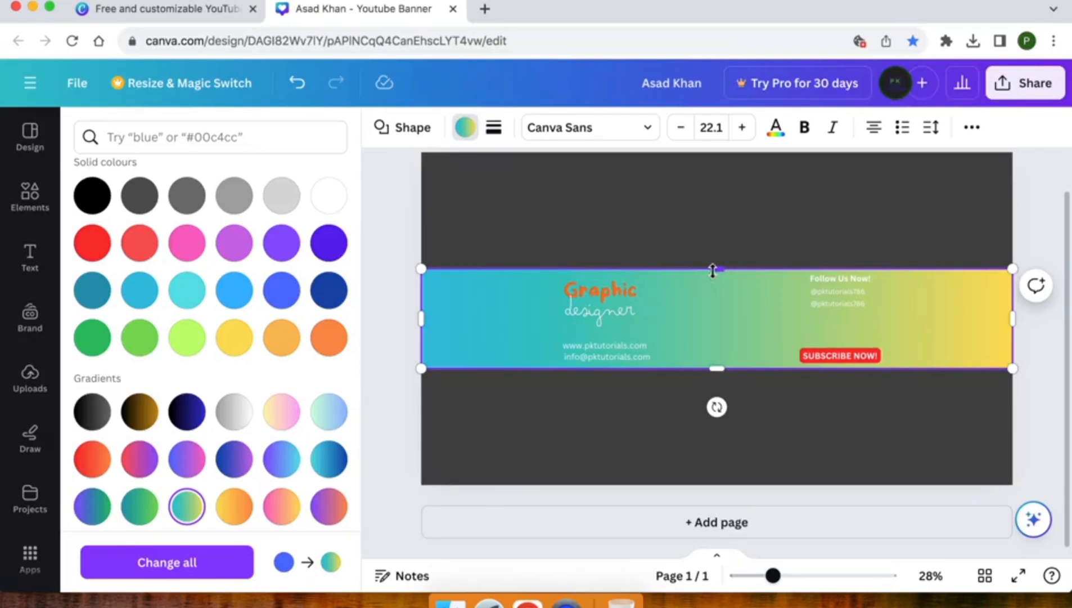
pyautogui.moveTo(716, 269); pyautogui.dragTo(716, 152)
pyautogui.moveTo(717, 369); pyautogui.dragTo(721, 485)
# Step: Send the gradient rectangle to the back and delete the dark background image
pyautogui.rightClick(484, 397)
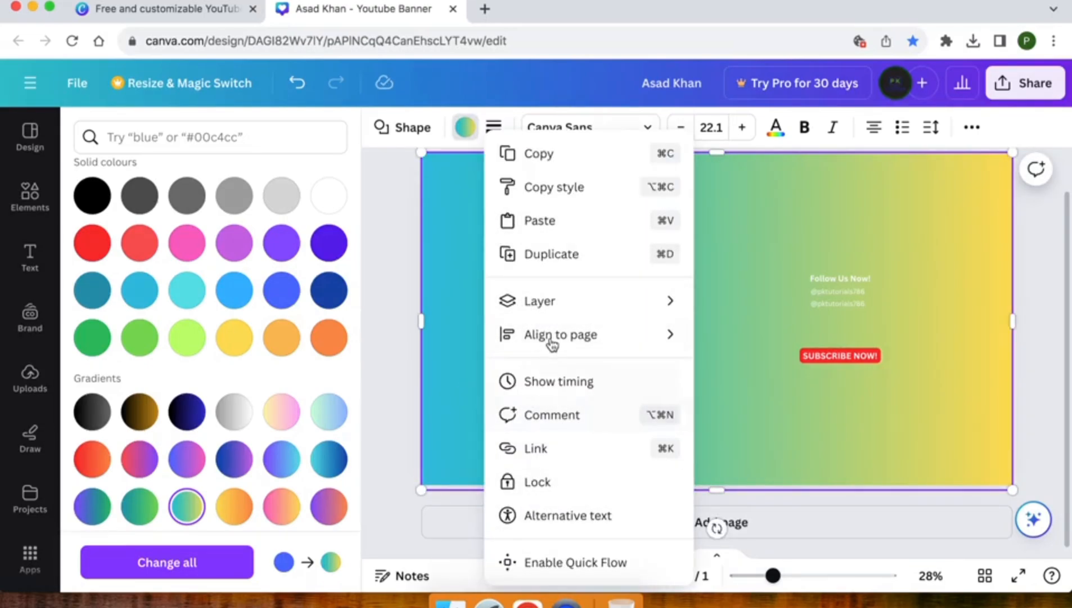
pyautogui.moveTo(567, 307)
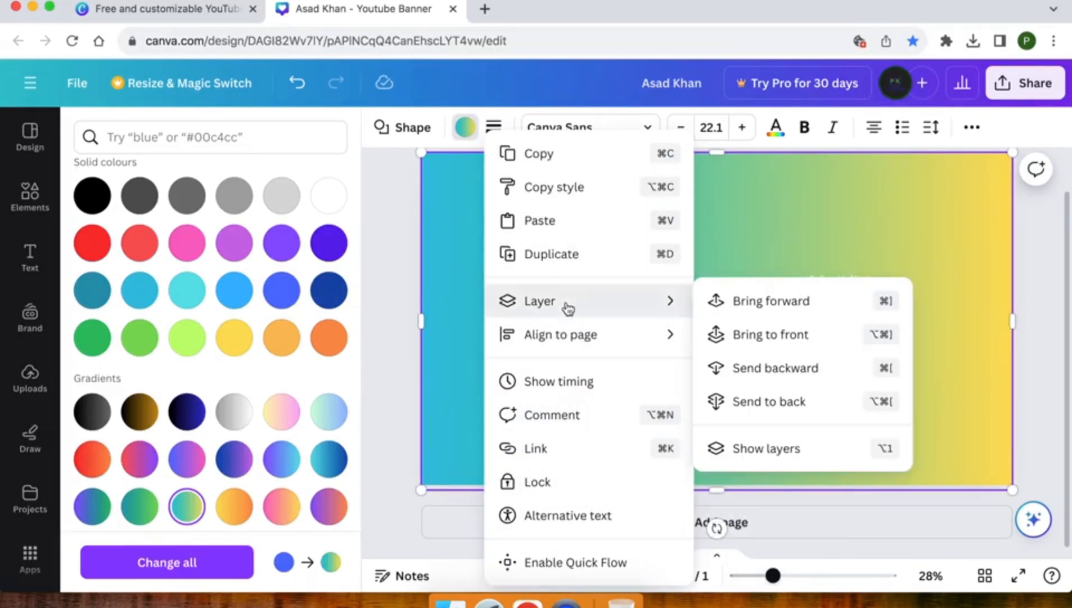
pyautogui.click(781, 402)
pyautogui.click(563, 427)
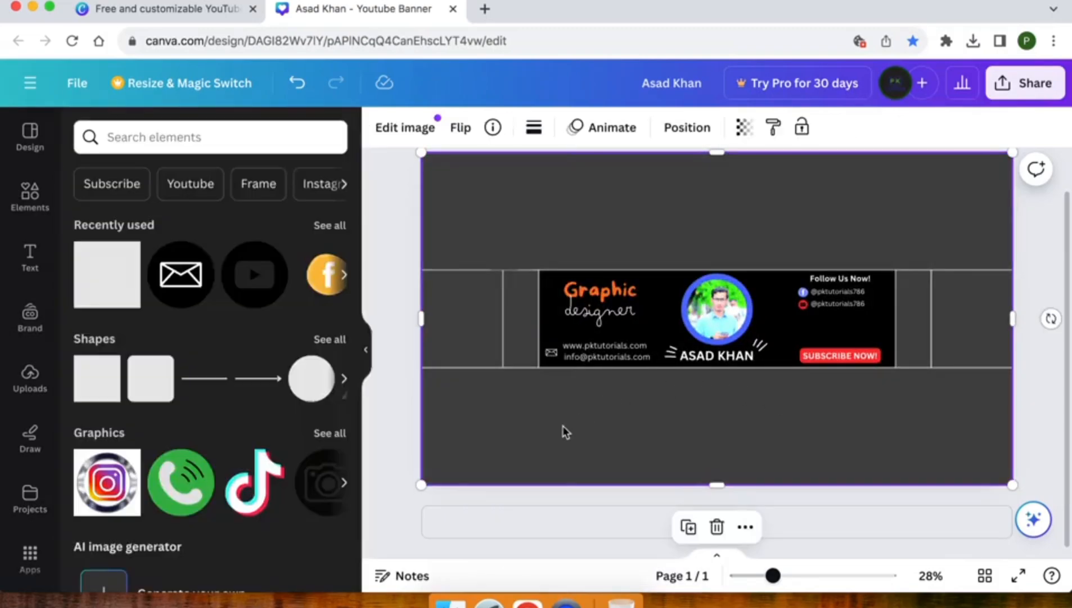
pyautogui.press('Delete')
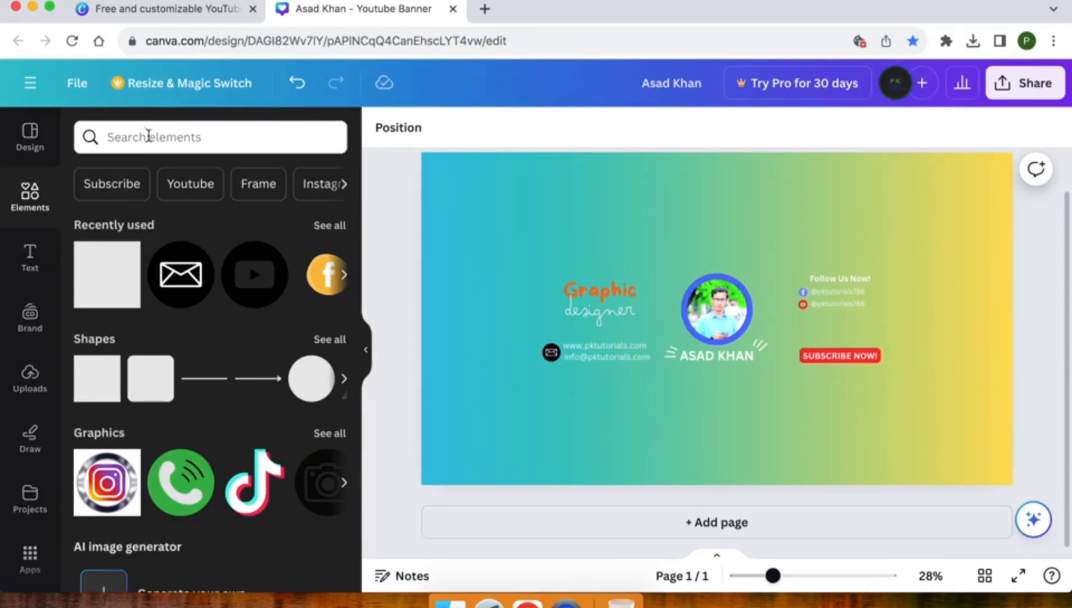
# Step: Search Elements for 'square box' and view only the Graphics results
pyautogui.click(144, 133)
pyautogui.write('squr')
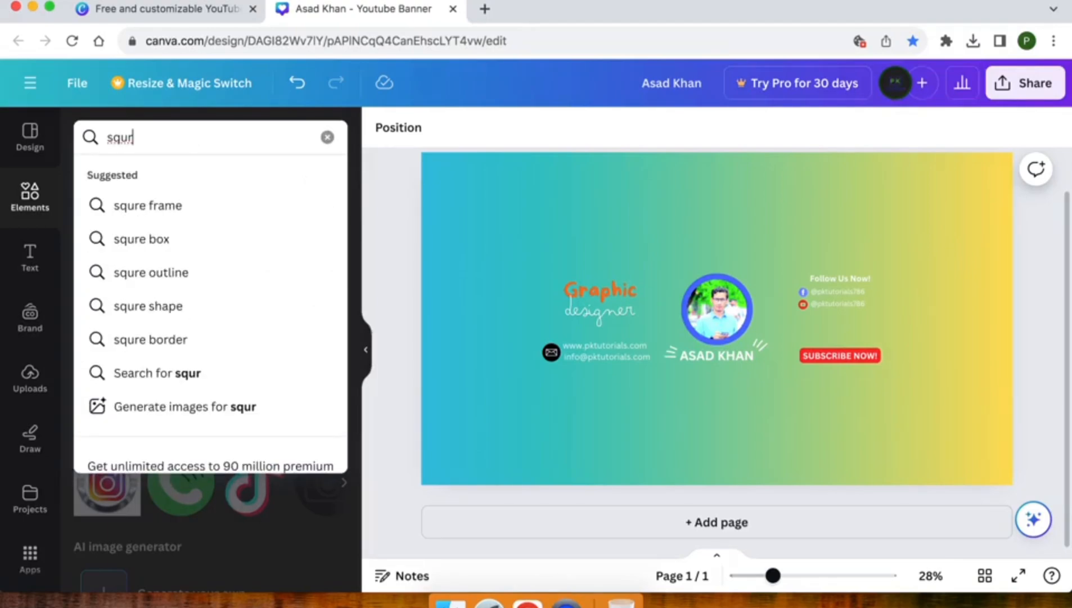
pyautogui.press('Down')
pyautogui.press('Down')
pyautogui.press('Return')
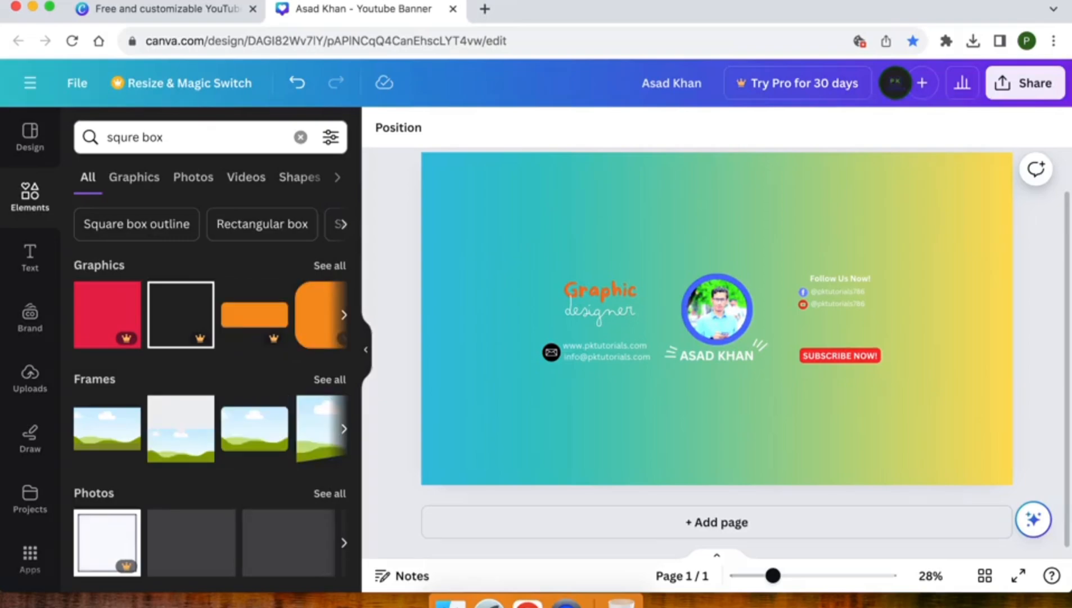
pyautogui.click(330, 266)
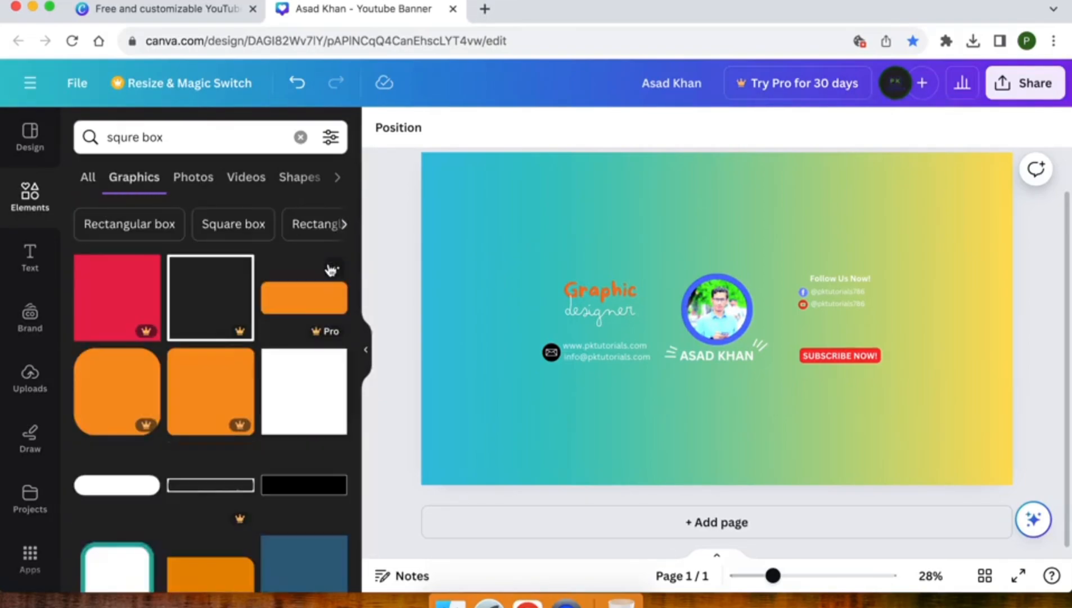
pyautogui.scroll(-10, 234, 394)
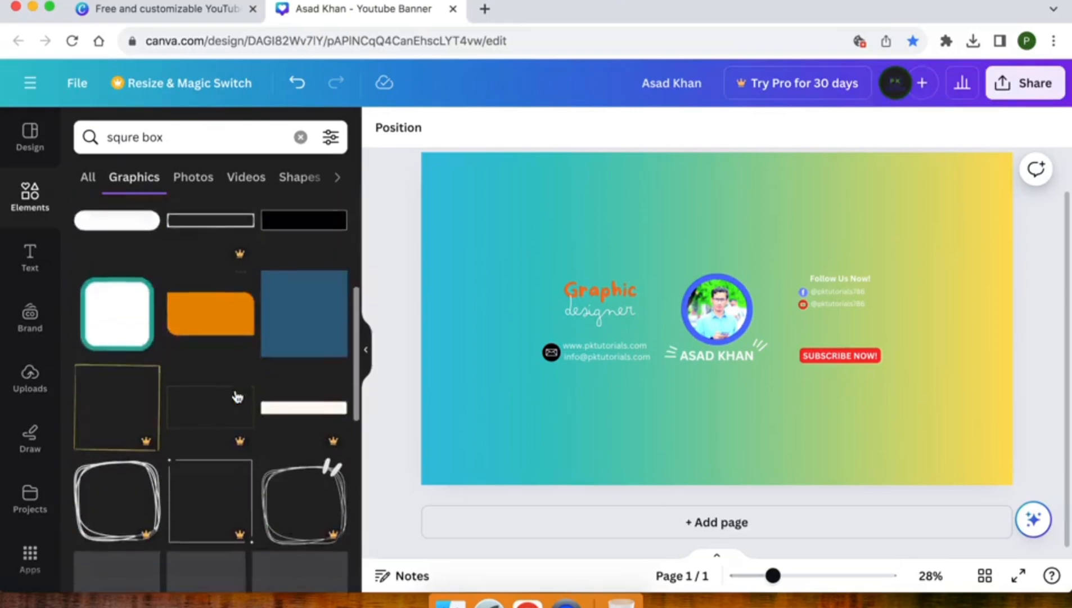
pyautogui.scroll(-2, 235, 394)
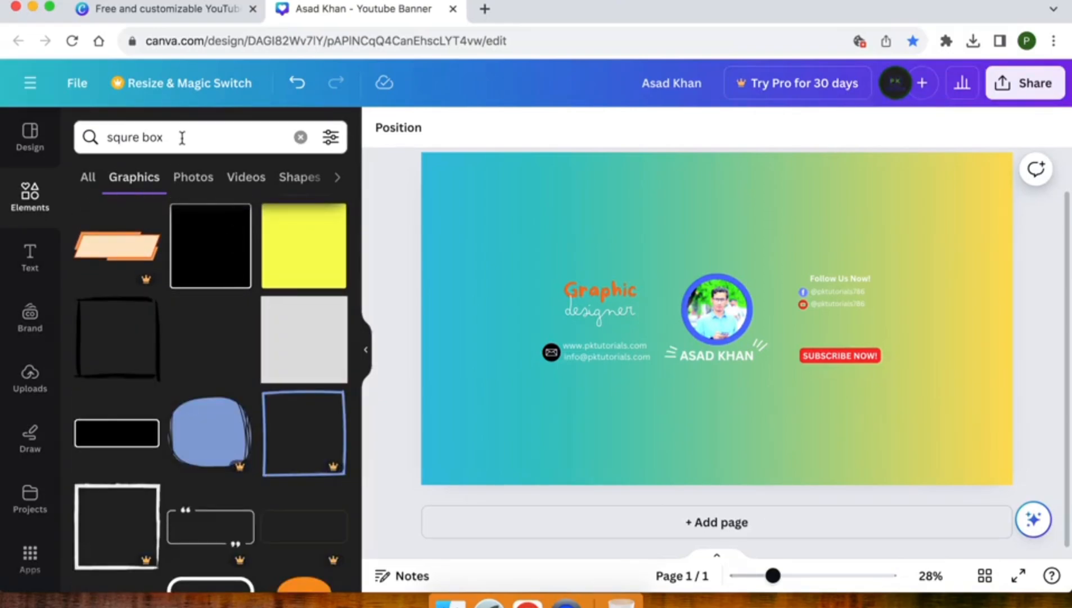
# Step: Refine the search to 'rectangle box outline' and browse the outline shapes
pyautogui.click(182, 138)
pyautogui.write('out')
pyautogui.press('Down')
pyautogui.press('Down')
pyautogui.press('Return')
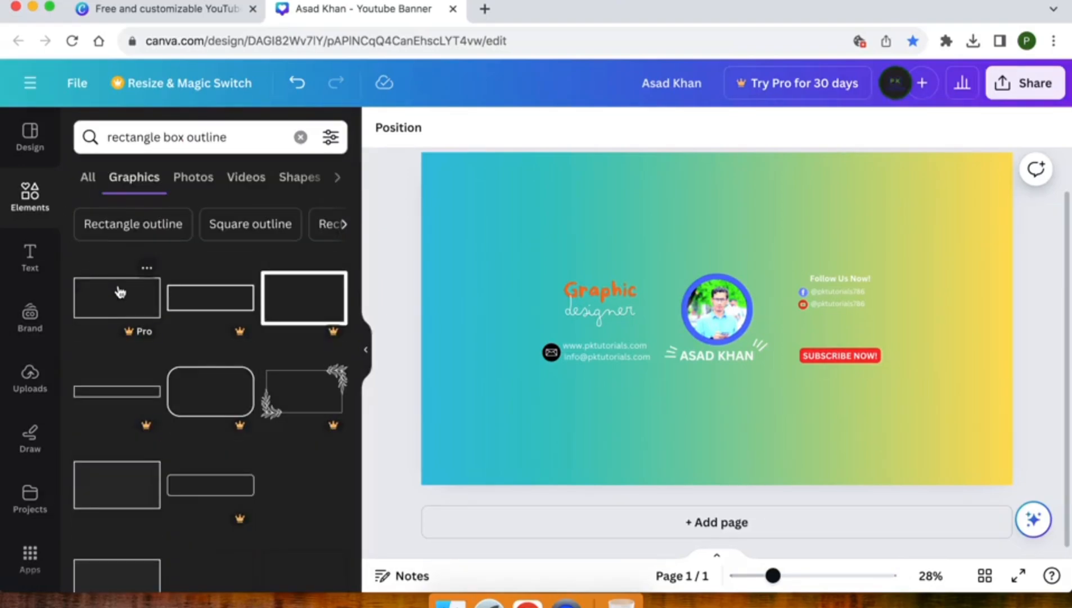
pyautogui.scroll(-5, 118, 292)
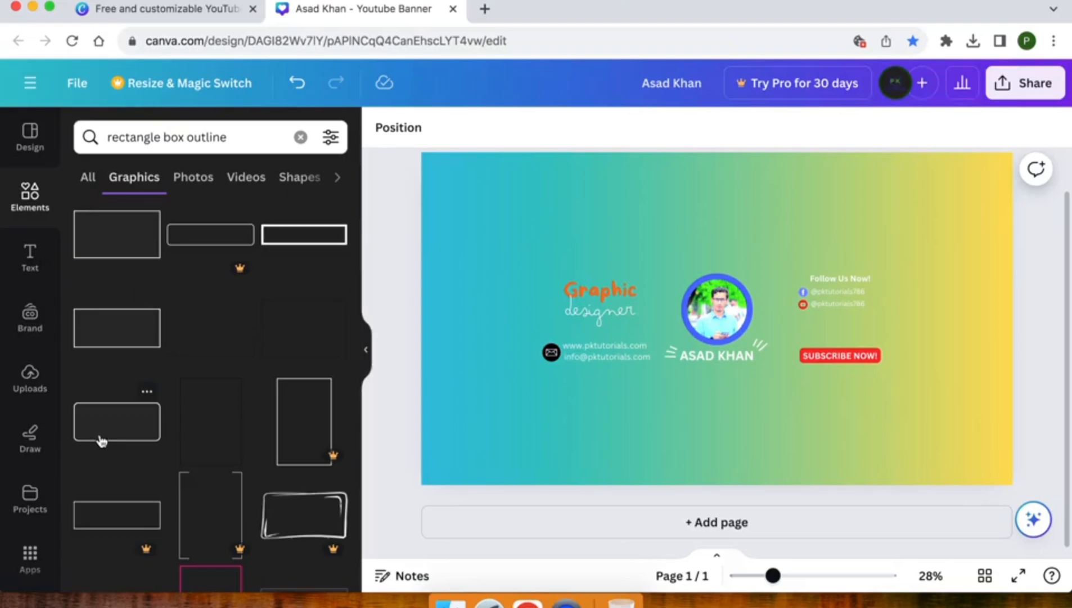
# Step: Add a rounded rectangle outline, shrink it to about 730 by 326 and move it left
pyautogui.click(101, 441)
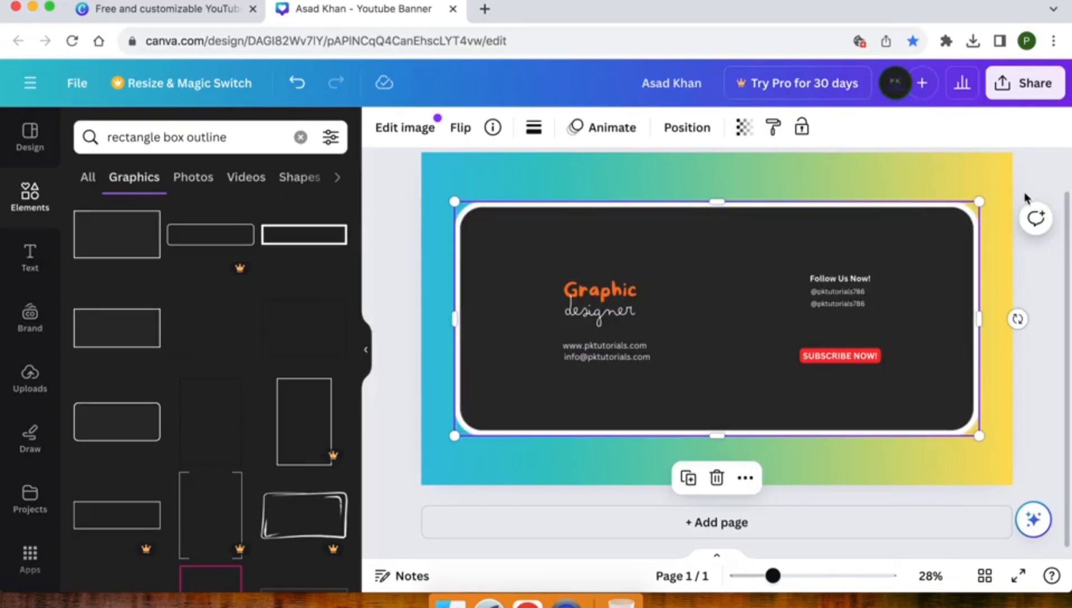
pyautogui.moveTo(979, 200); pyautogui.dragTo(524, 354)
pyautogui.moveTo(502, 425); pyautogui.dragTo(402, 286)
pyautogui.click(387, 398)
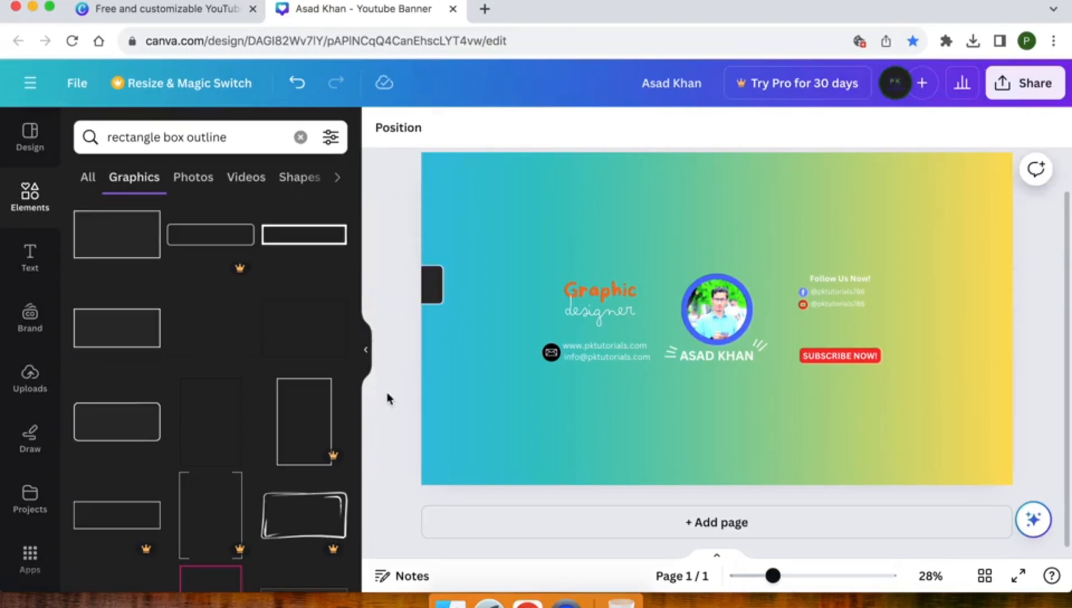
pyautogui.scroll(-5, 172, 416)
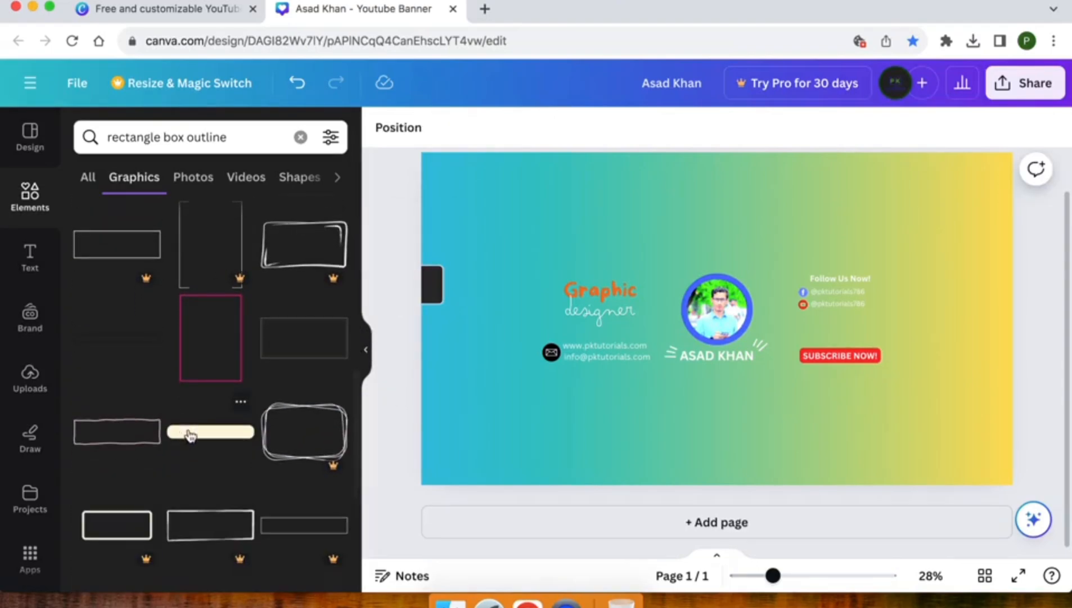
# Step: Place a short cream pill bar at the left edge, shortened to clear the e-mail line
pyautogui.click(190, 435)
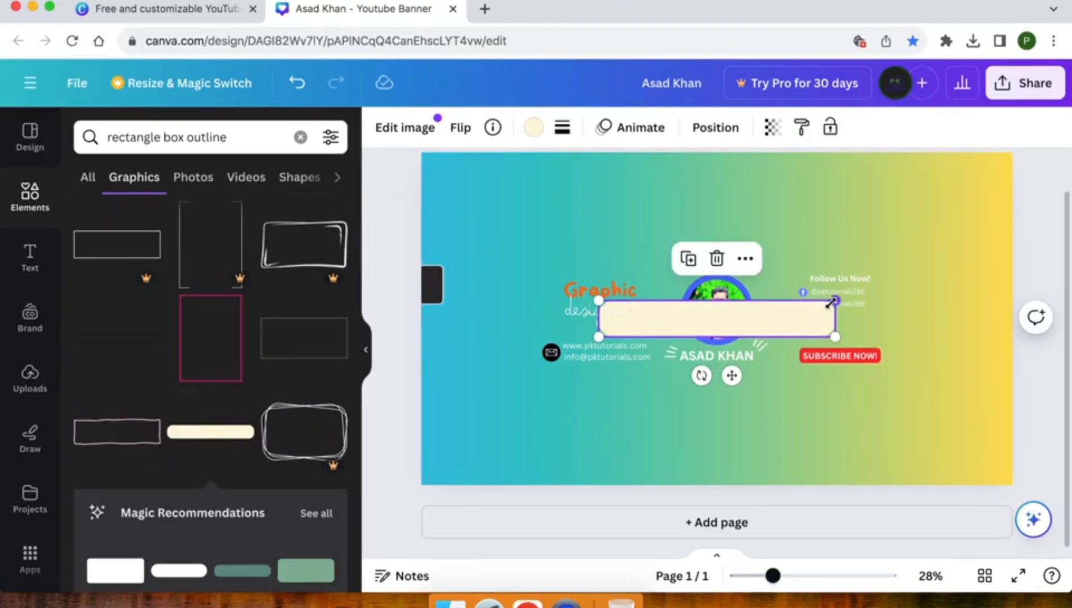
pyautogui.moveTo(735, 333); pyautogui.dragTo(502, 382)
pyautogui.moveTo(600, 348); pyautogui.dragTo(513, 361)
pyautogui.moveTo(453, 376); pyautogui.dragTo(437, 345)
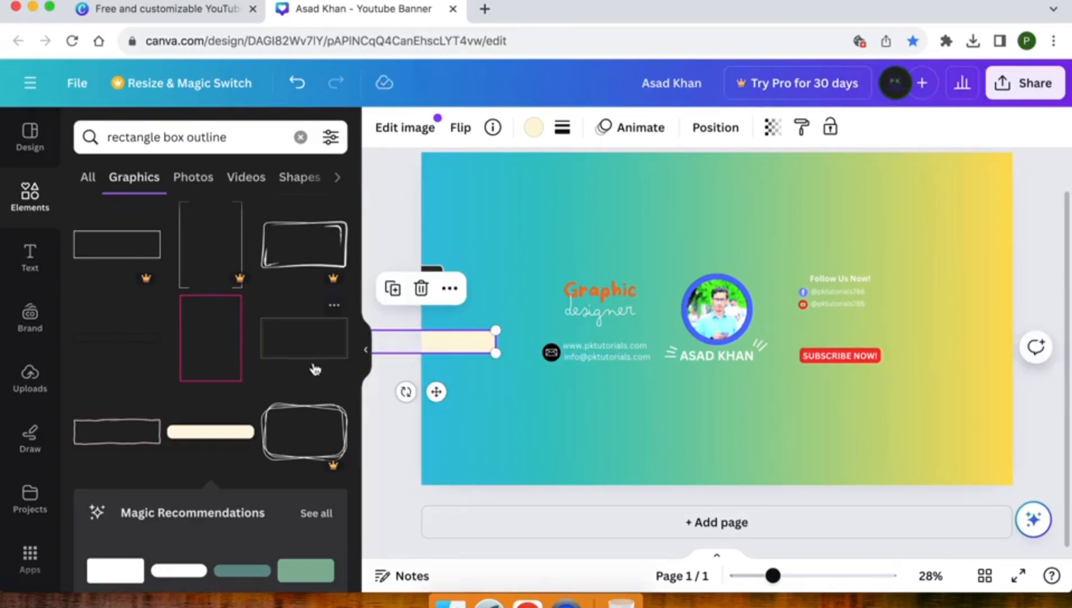
pyautogui.click(401, 457)
pyautogui.scroll(-5, 189, 474)
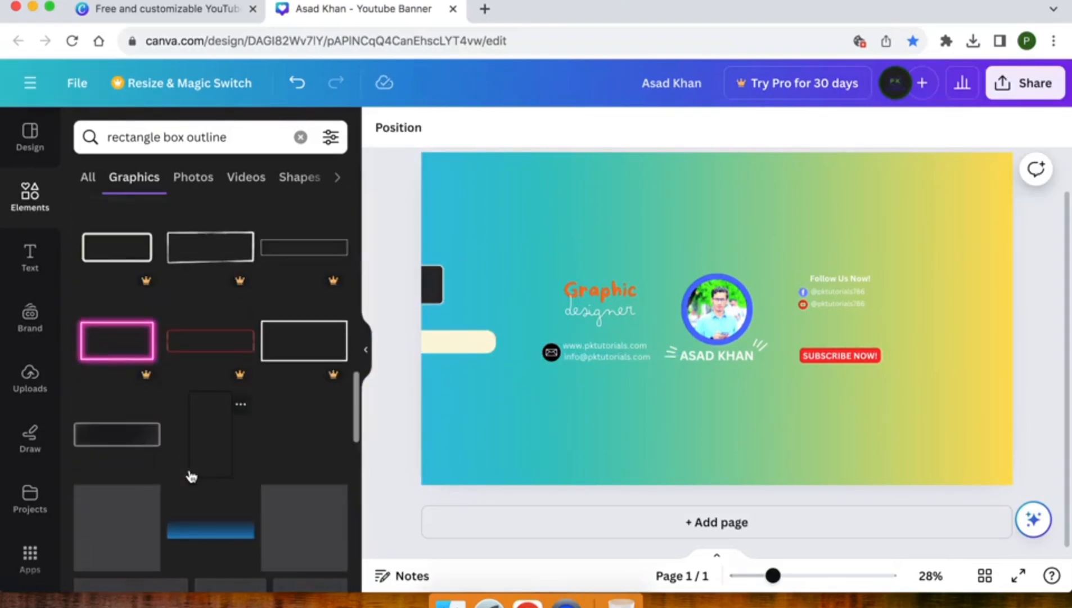
# Step: Search Elements for 'dots', add the gradient dot graphic and flip it horizontally
pyautogui.click(135, 130)
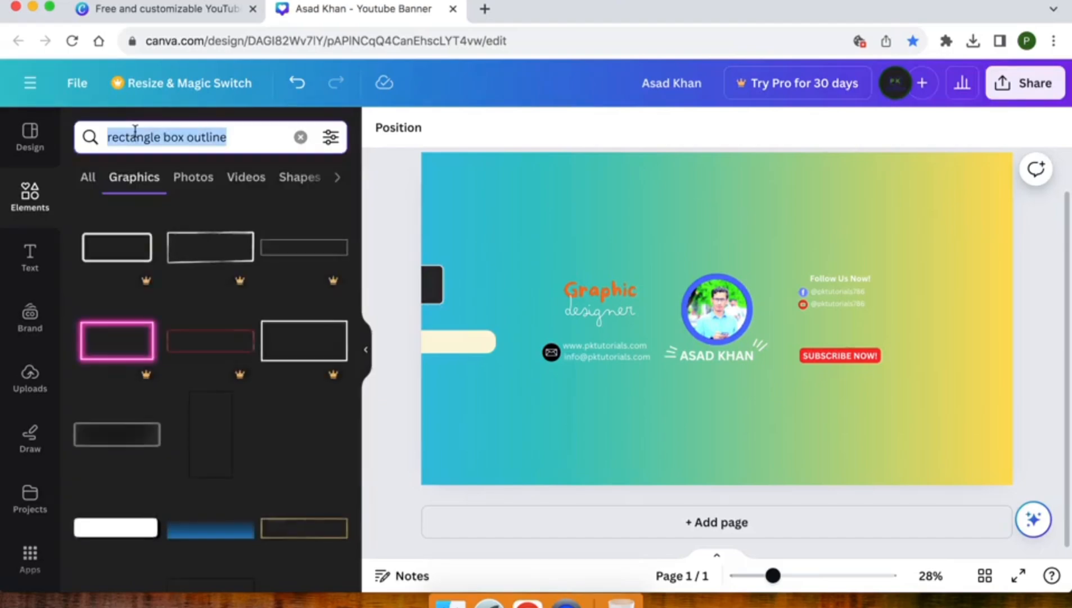
pyautogui.write('dots')
pyautogui.press('Return')
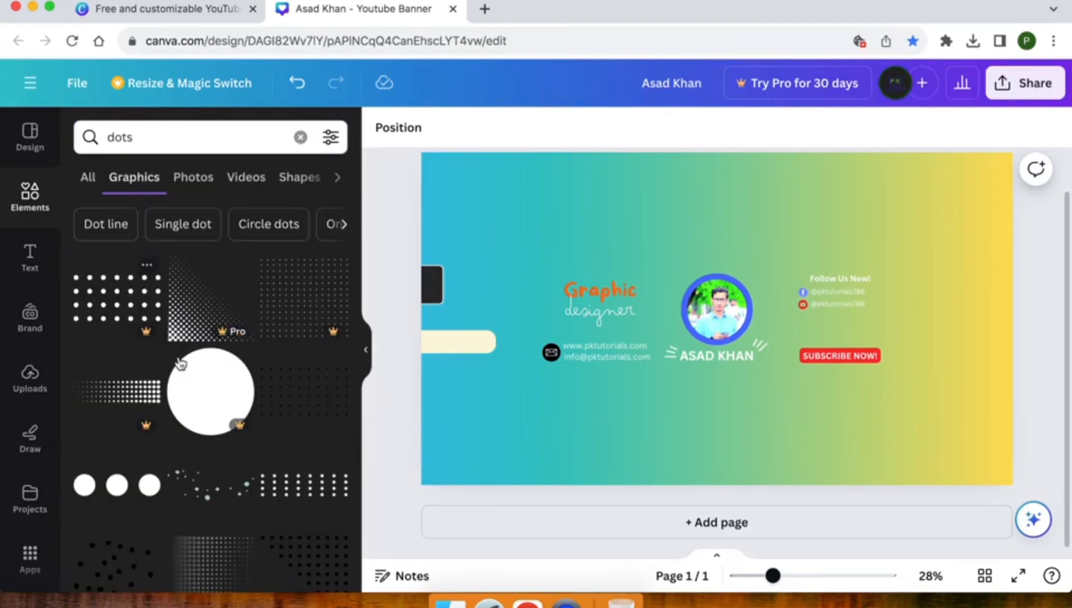
pyautogui.scroll(-5, 174, 480)
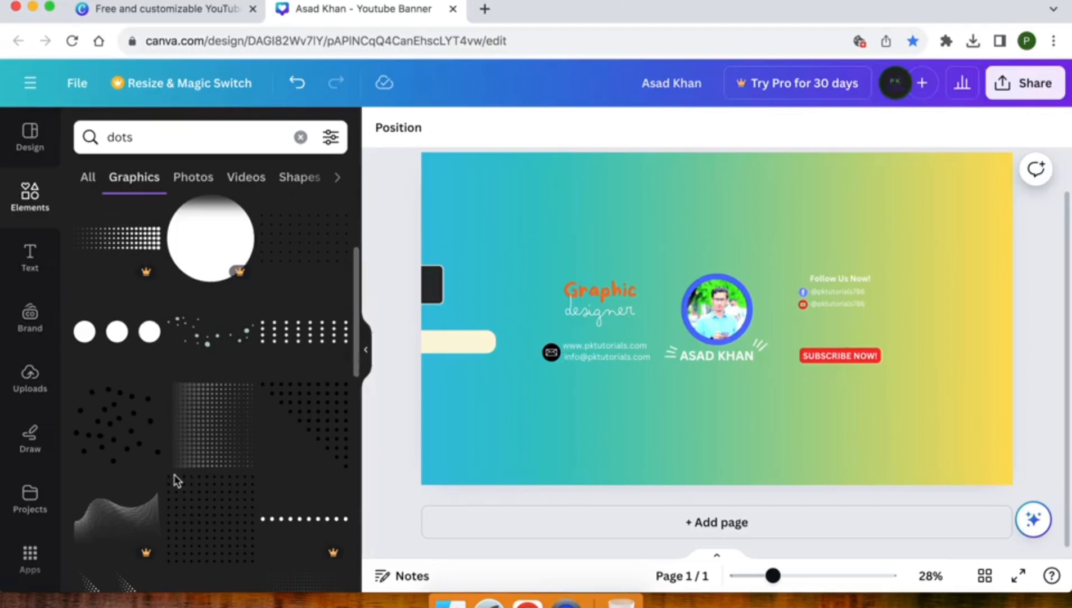
pyautogui.click(215, 445)
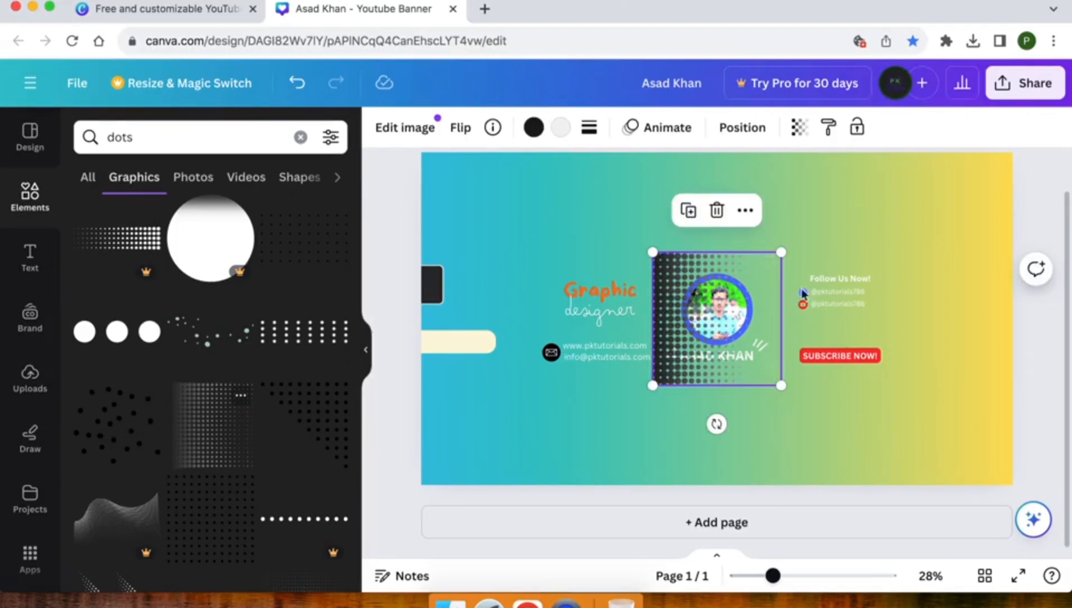
pyautogui.click(460, 131)
pyautogui.click(493, 180)
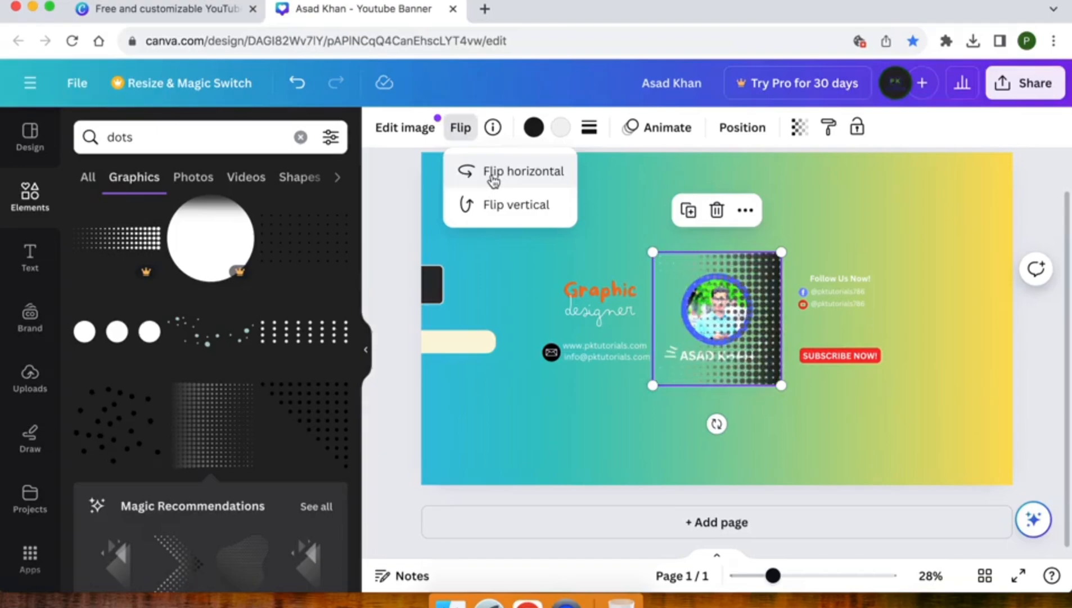
# Step: Enlarge the dot graphic and push it against the banner's right edge
pyautogui.moveTo(795, 308); pyautogui.dragTo(978, 213)
pyautogui.moveTo(884, 286); pyautogui.dragTo(696, 483)
pyautogui.moveTo(957, 380); pyautogui.dragTo(1069, 389)
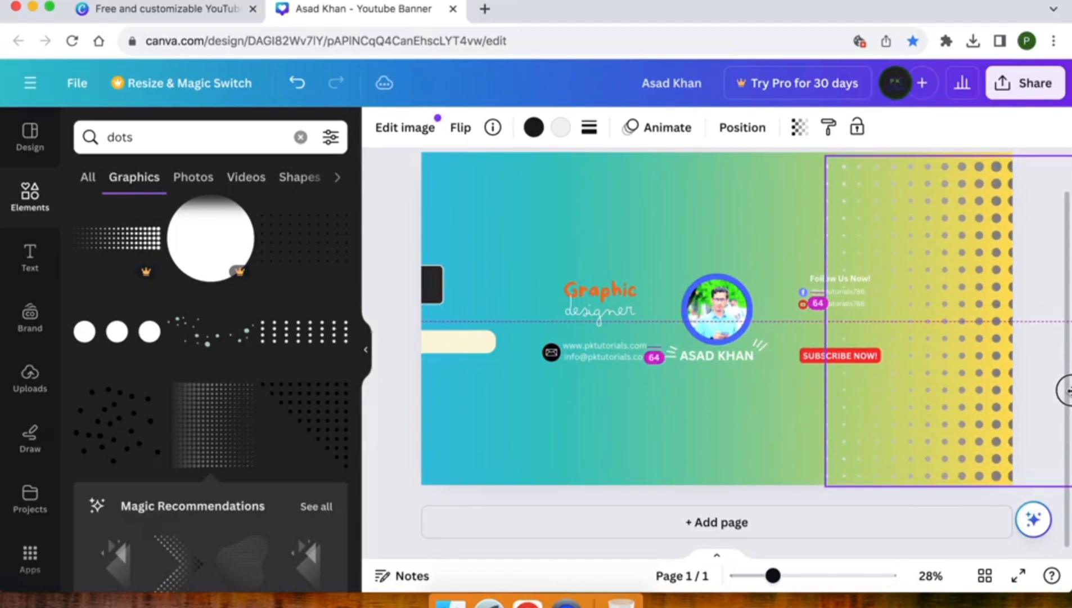
pyautogui.moveTo(945, 354); pyautogui.dragTo(984, 359)
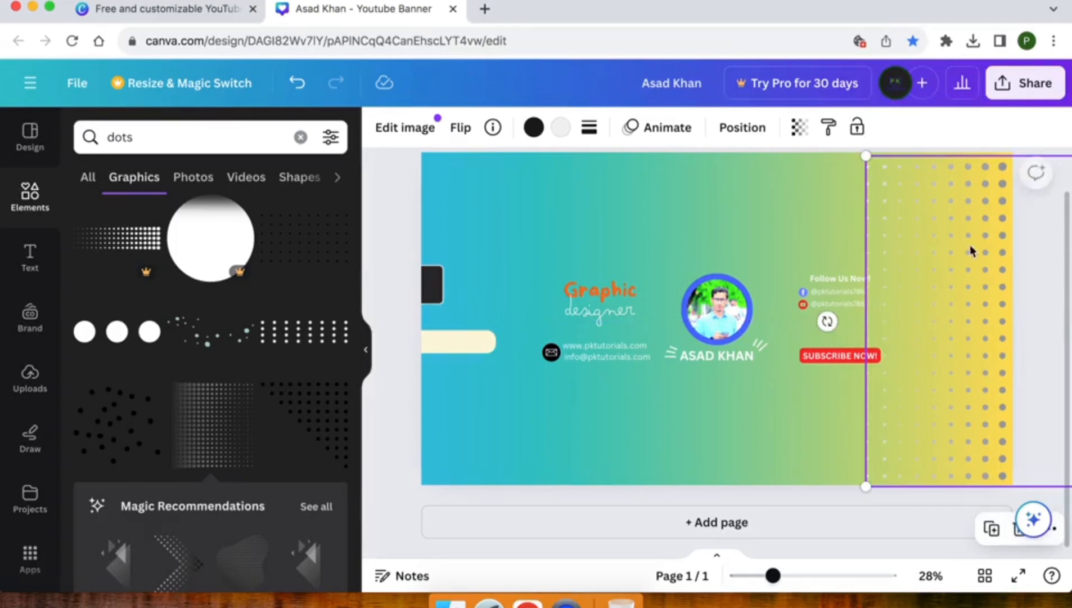
# Step: Set the dot pattern's transparency to 30 and tint it mint #adffe4
pyautogui.click(799, 127)
pyautogui.moveTo(751, 201); pyautogui.dragTo(676, 196)
pyautogui.click(533, 129)
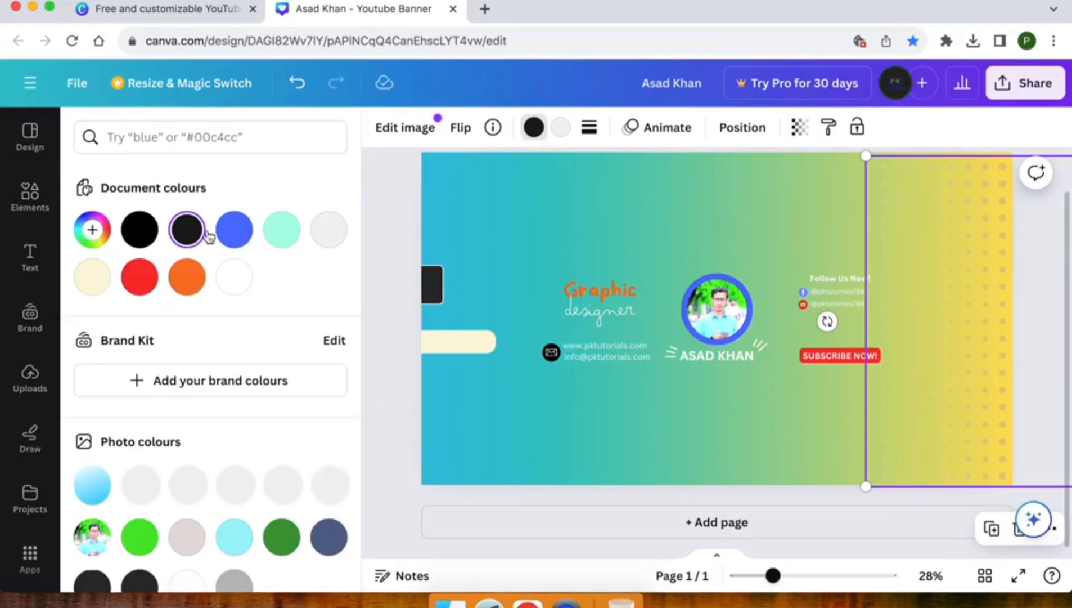
pyautogui.click(281, 230)
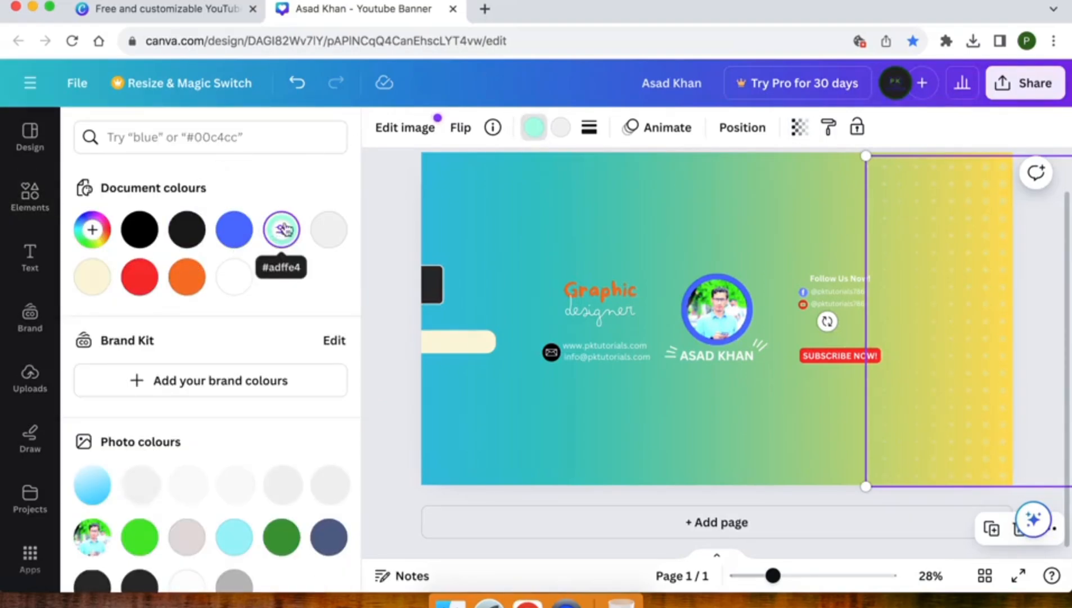
pyautogui.click(393, 202)
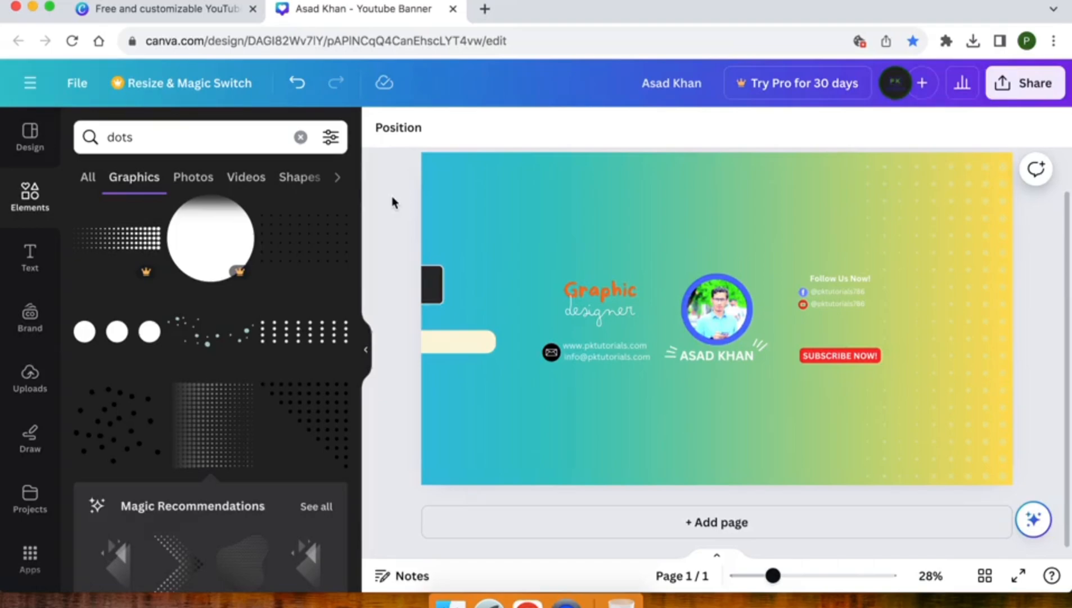
# Step: Add the black dots graphic, rotate it to -180° and move it to the bottom-left corner
pyautogui.click(302, 416)
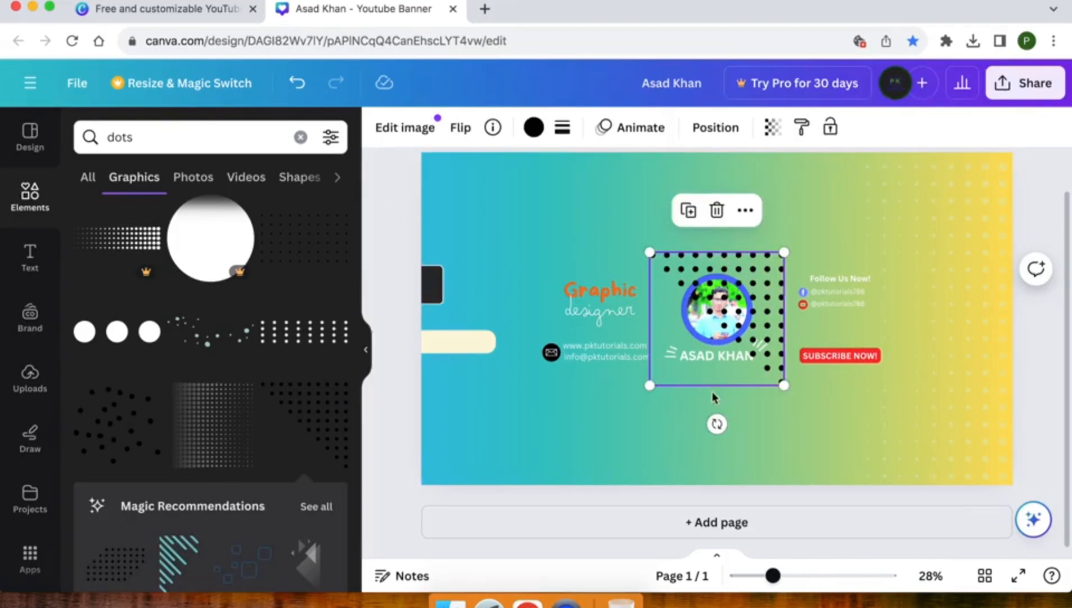
pyautogui.moveTo(735, 423); pyautogui.dragTo(718, 188)
pyautogui.moveTo(698, 320); pyautogui.dragTo(469, 460)
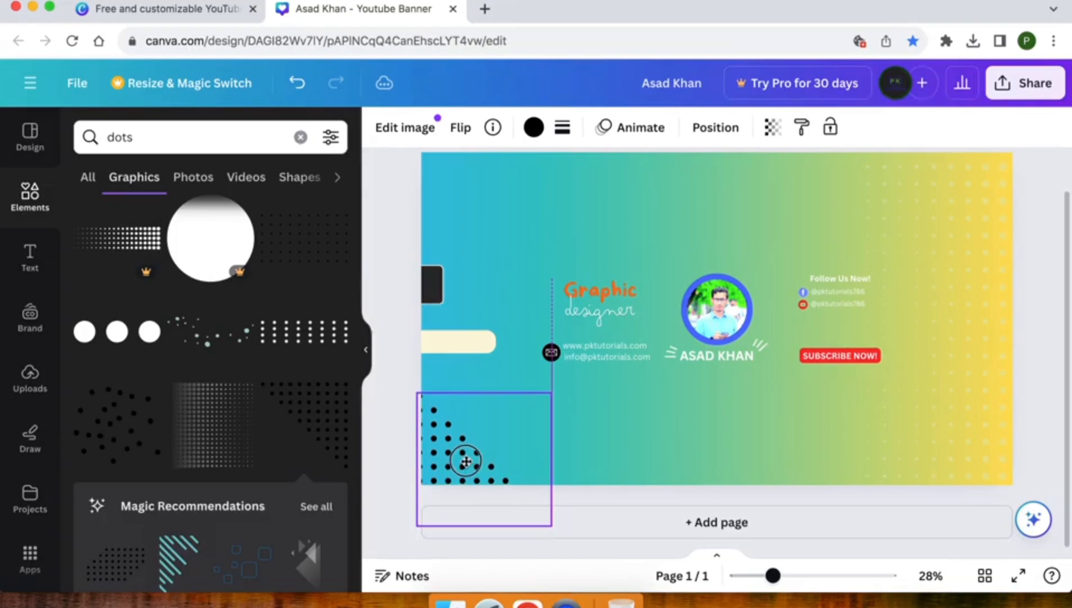
# Step: Colour the dots orange #ff7828 and fade them to 27 transparency
pyautogui.click(533, 128)
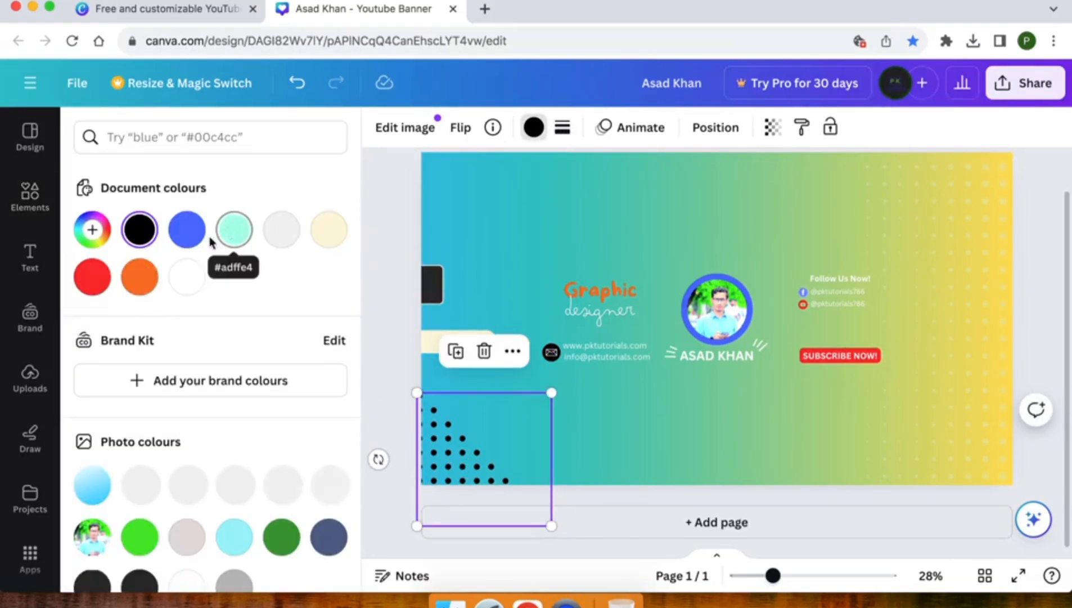
pyautogui.click(141, 278)
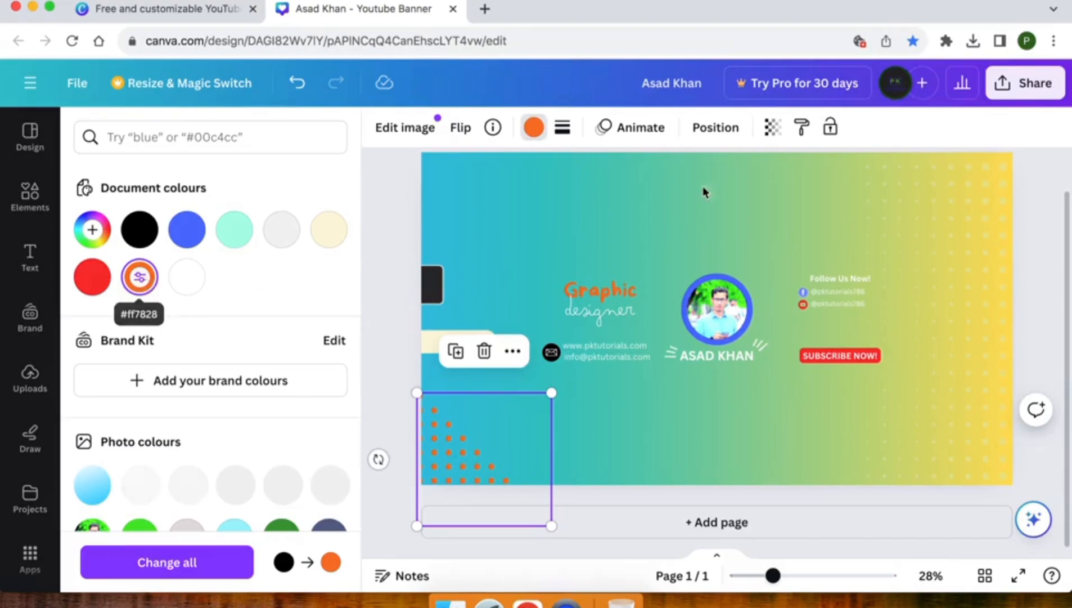
pyautogui.click(773, 129)
pyautogui.moveTo(728, 196); pyautogui.dragTo(646, 190)
pyautogui.click(394, 198)
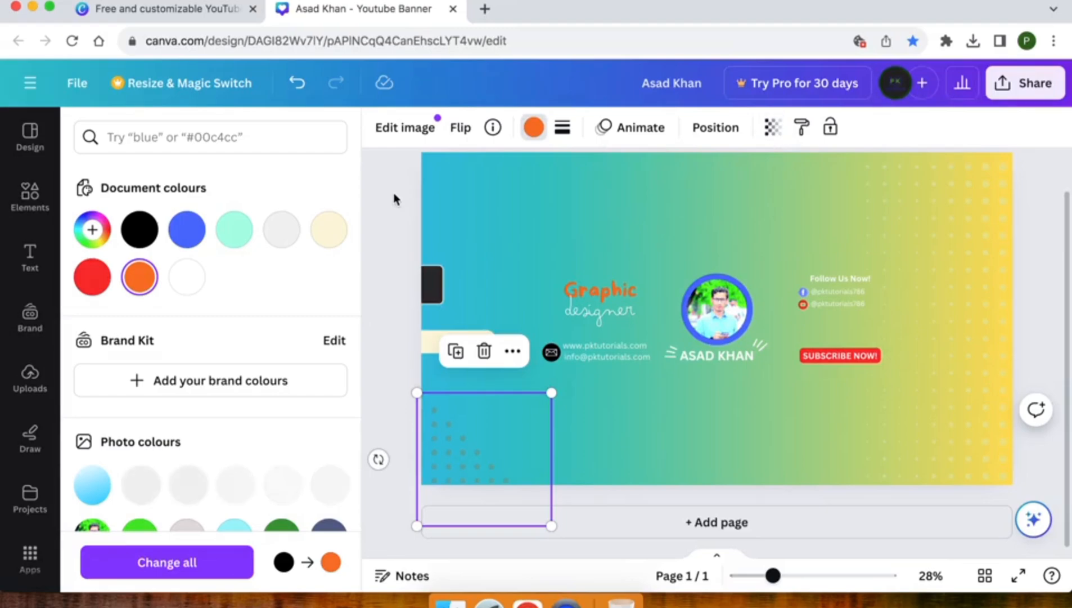
pyautogui.click(394, 198)
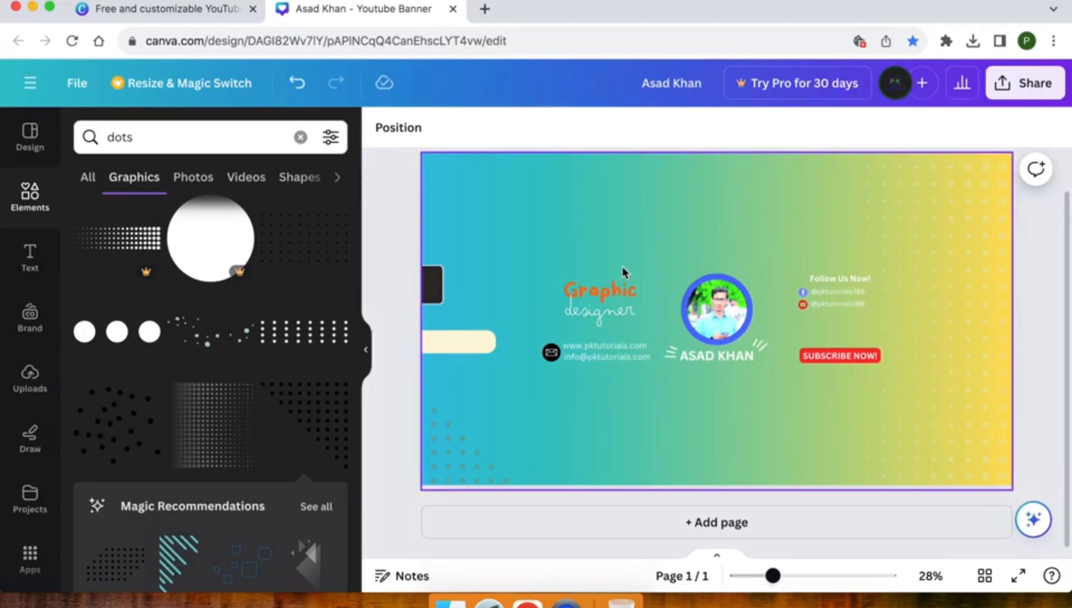
# Step: Download the banner as a 2,560 × 1,440 px PNG via Share > Download
pyautogui.scroll(5, 623, 267)
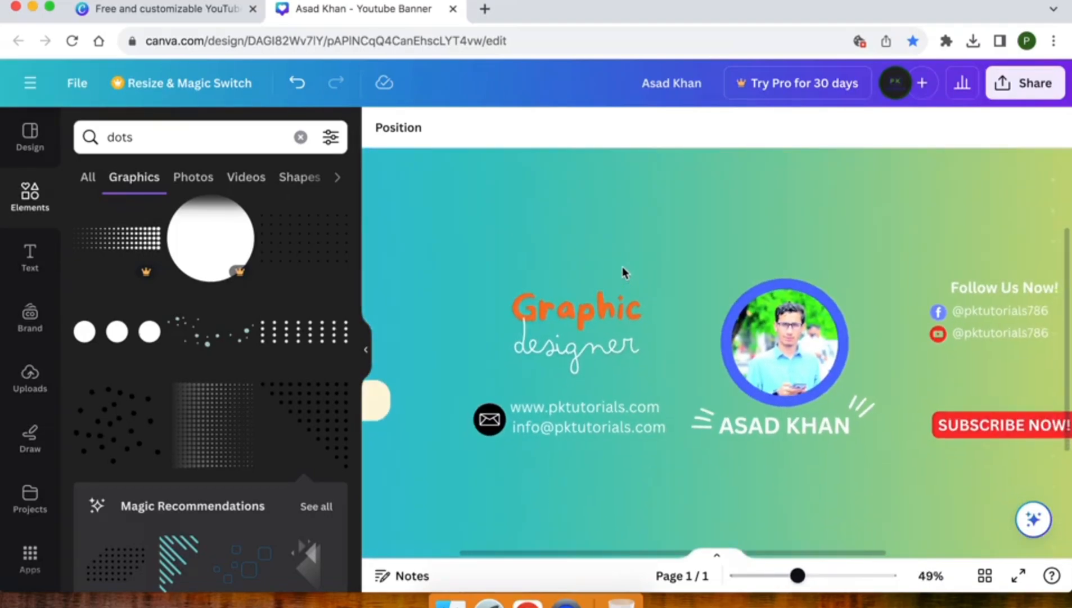
pyautogui.hscroll(3, 623, 266)
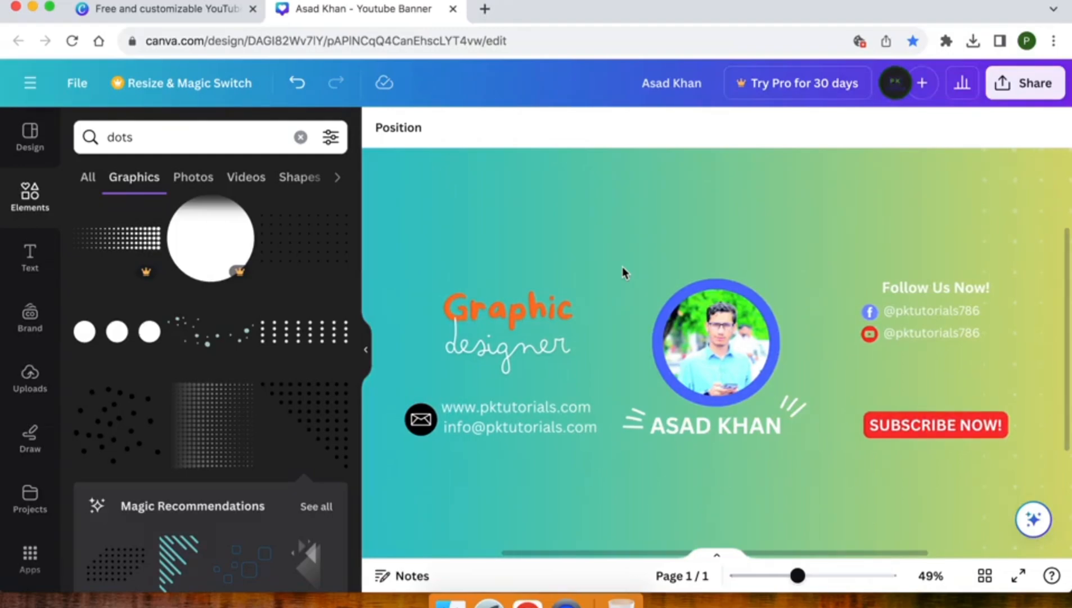
pyautogui.scroll(-5, 773, 285)
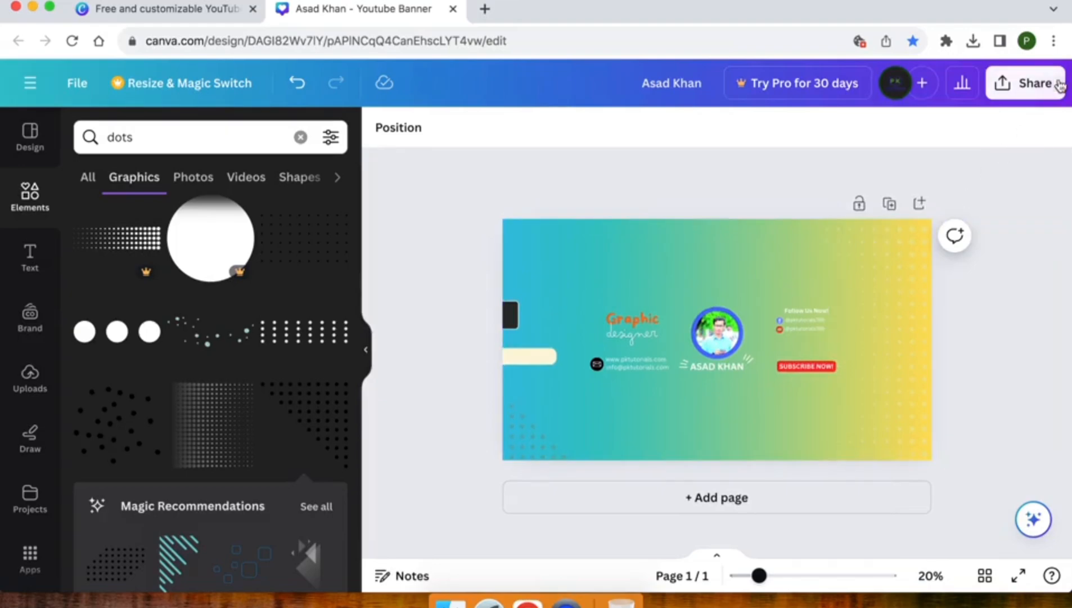
pyautogui.click(1029, 83)
pyautogui.scroll(-3, 857, 325)
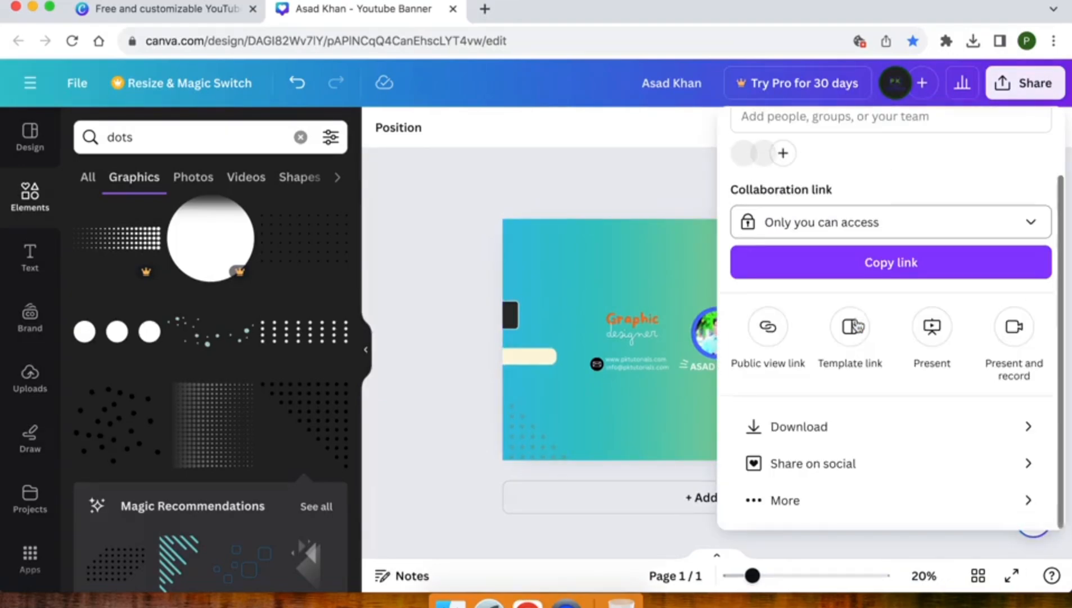
pyautogui.click(813, 444)
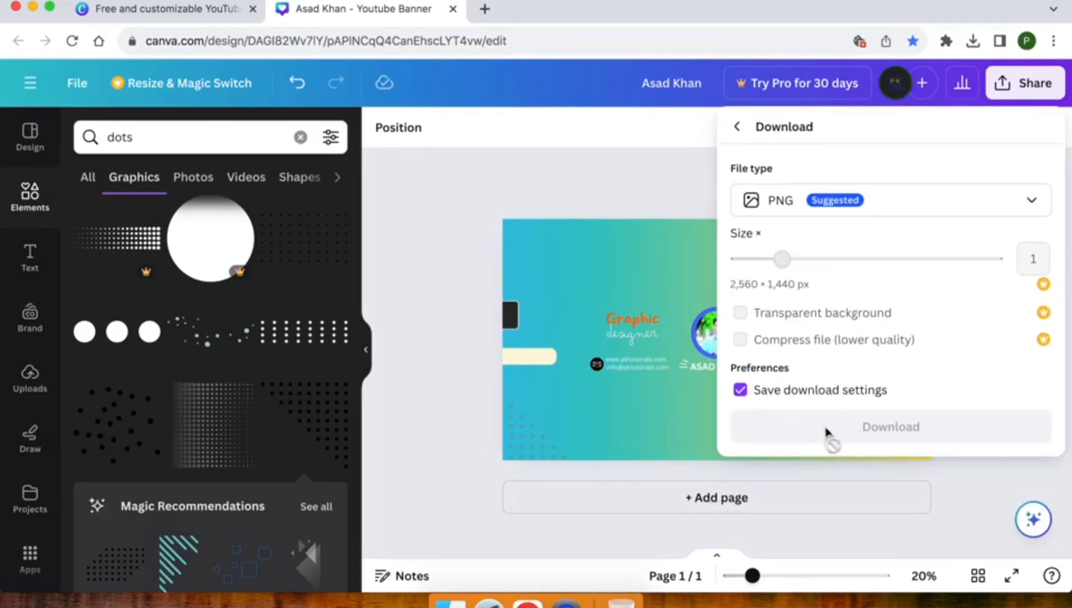
pyautogui.click(897, 433)
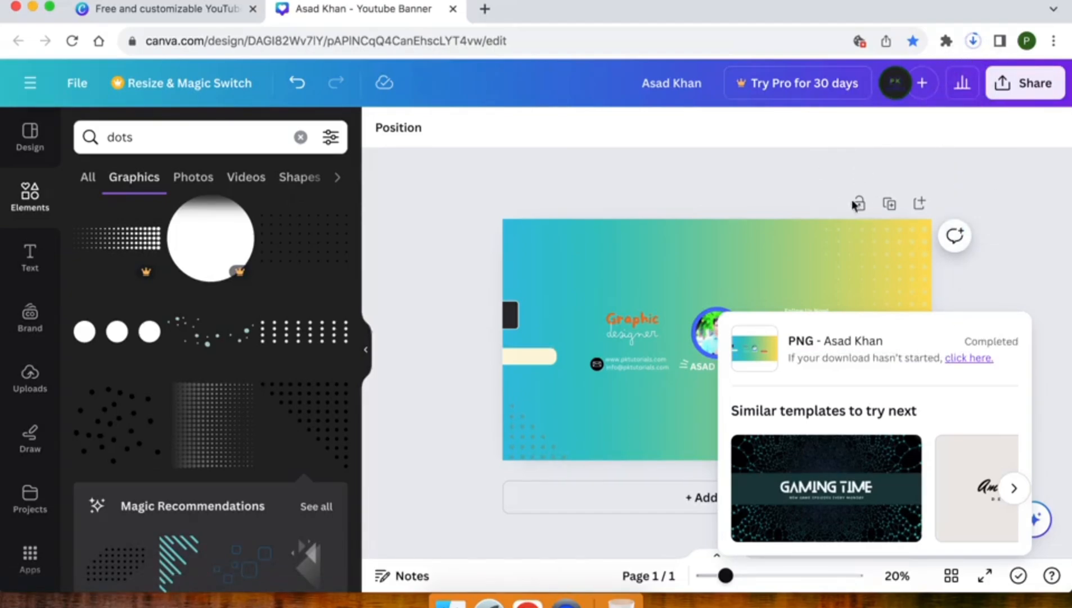
pyautogui.click(546, 207)
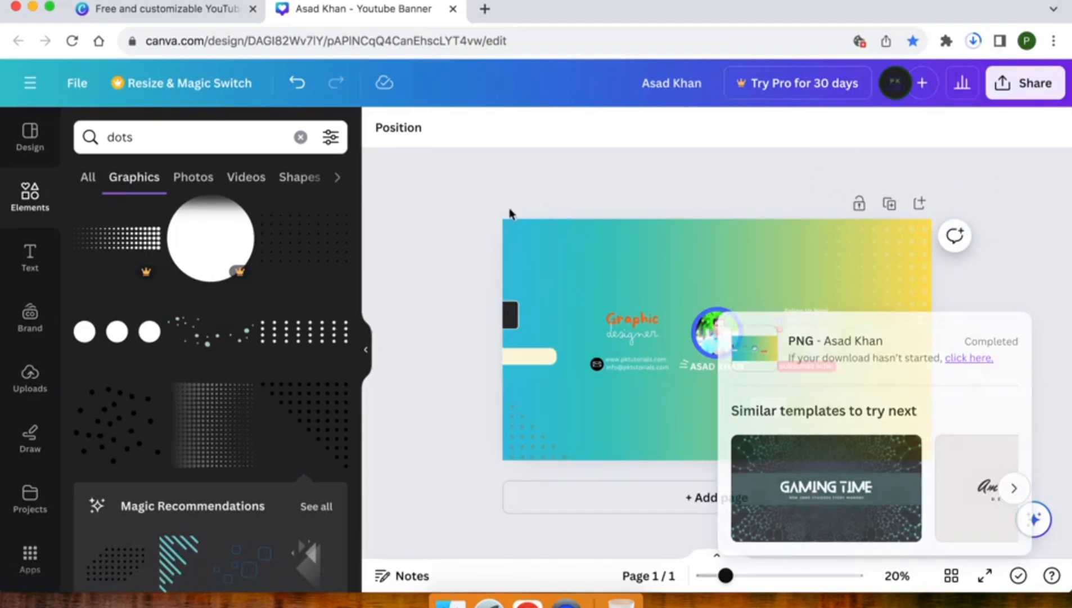
pyautogui.scroll(3, 620, 308)
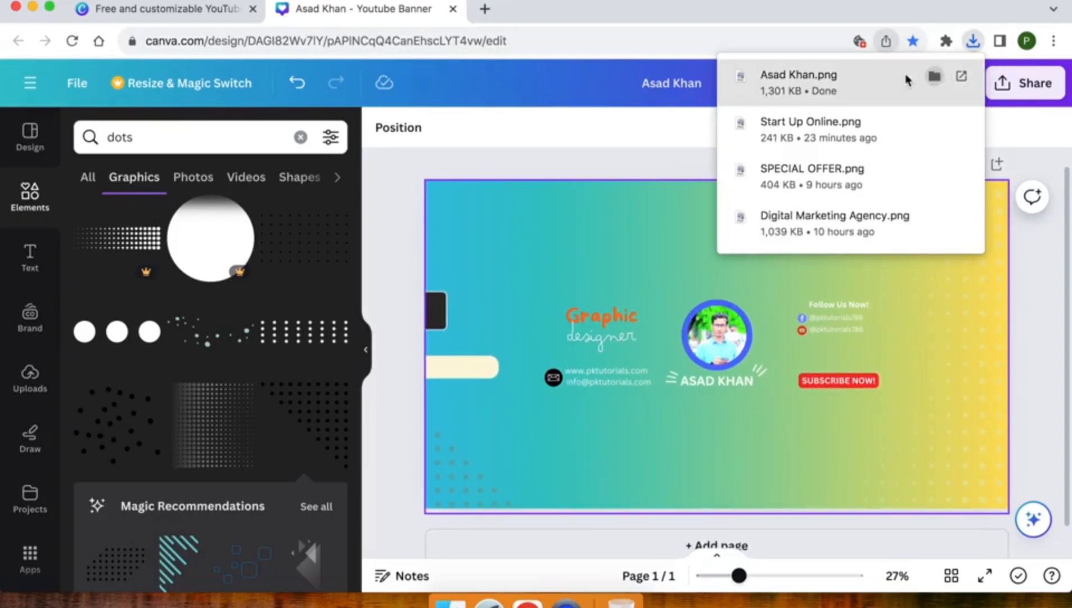
# Step: Open the downloaded 2,560 × 1,440 banner PNG from Downloads in Preview and view it full screen
pyautogui.click(934, 76)
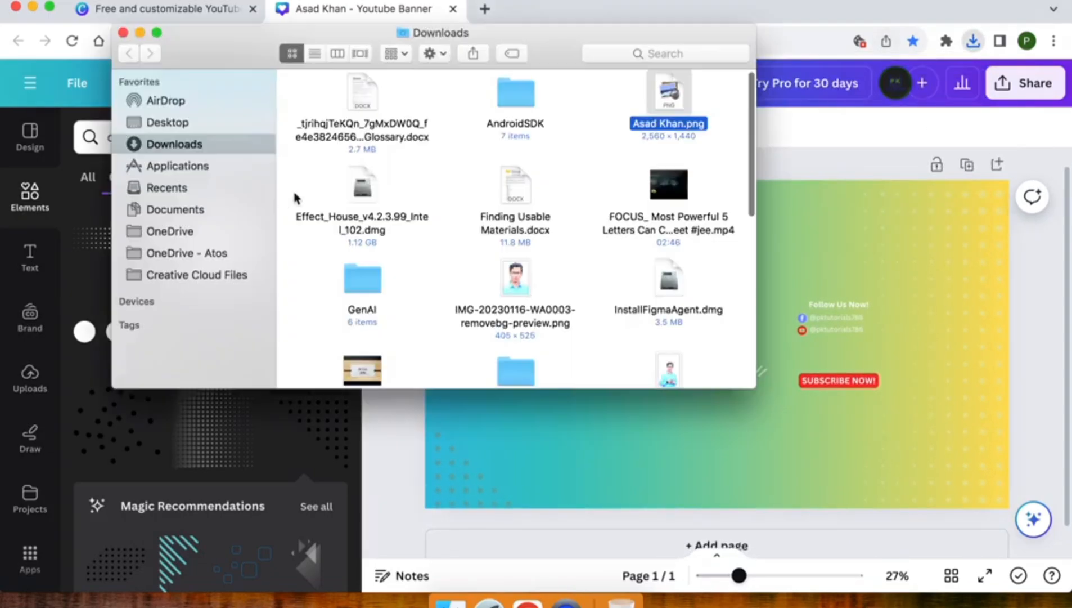
pyautogui.doubleClick(674, 93)
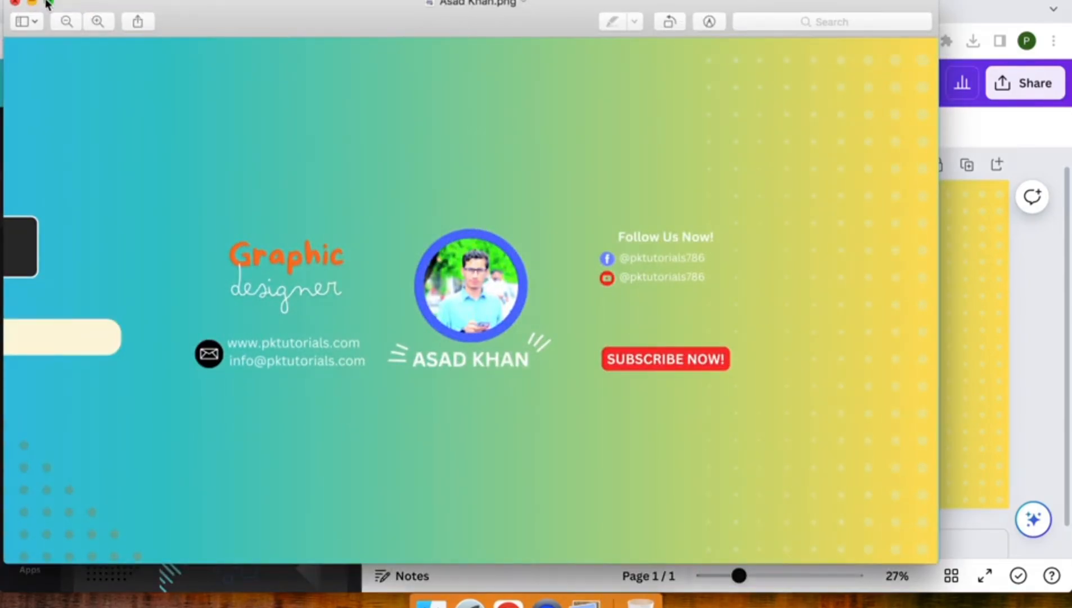
pyautogui.click(47, 4)
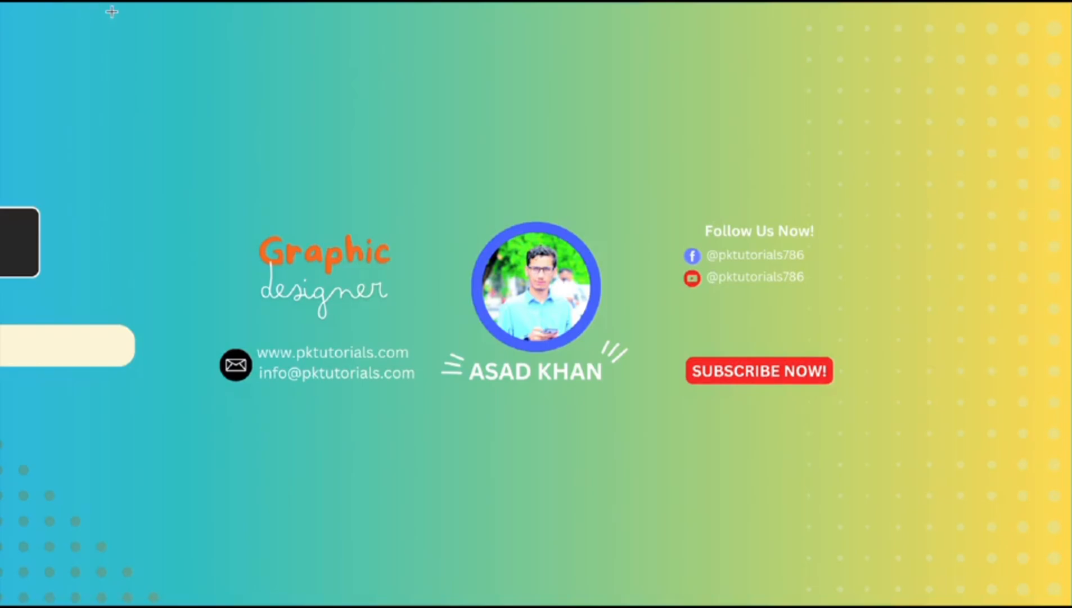